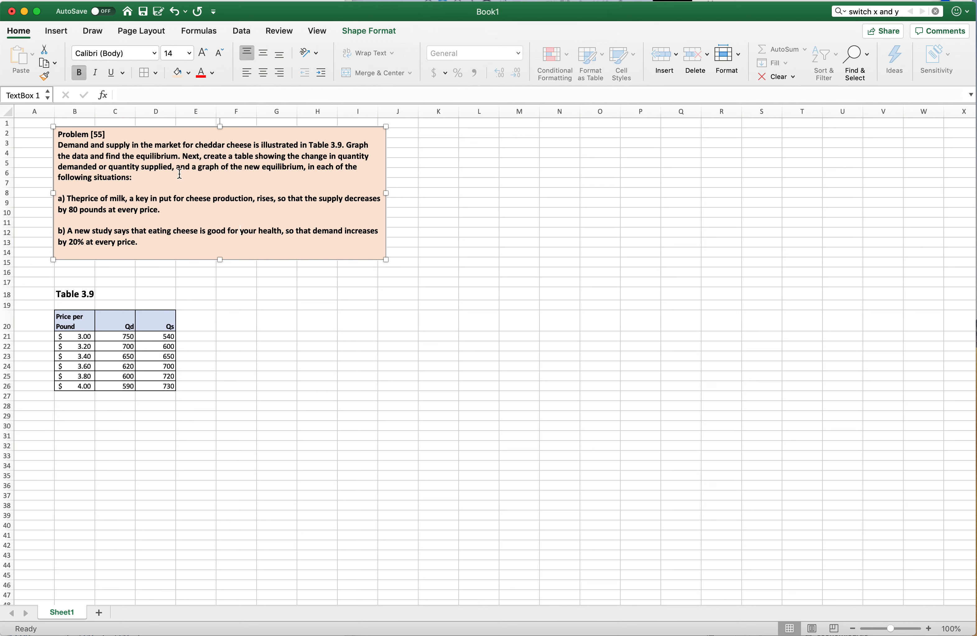
Correct the spacing typos in part a) of the problem text so it reads "The price" and "input"
click(82, 194)
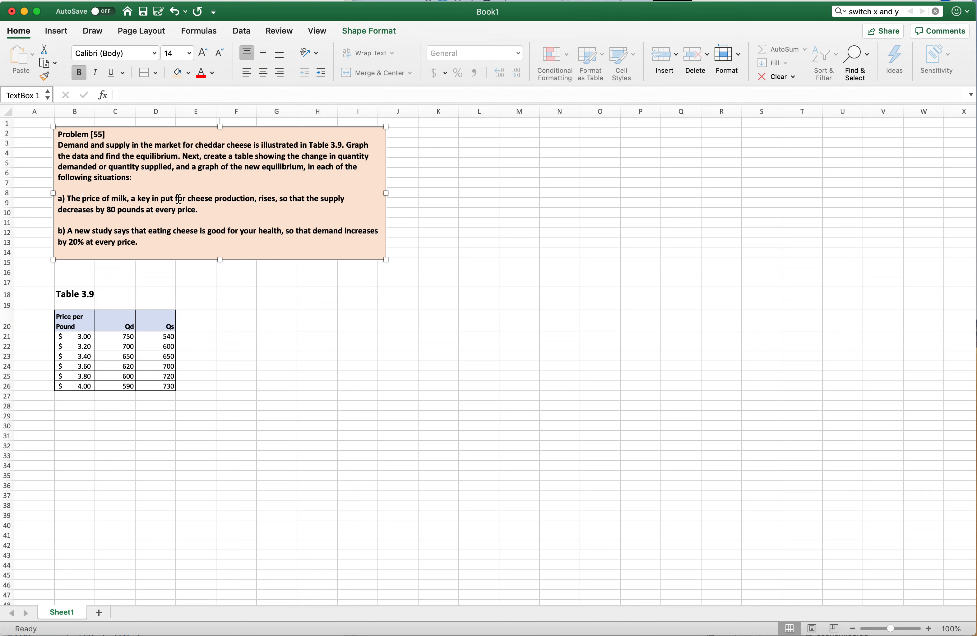
click(162, 200)
key(BackSpace)
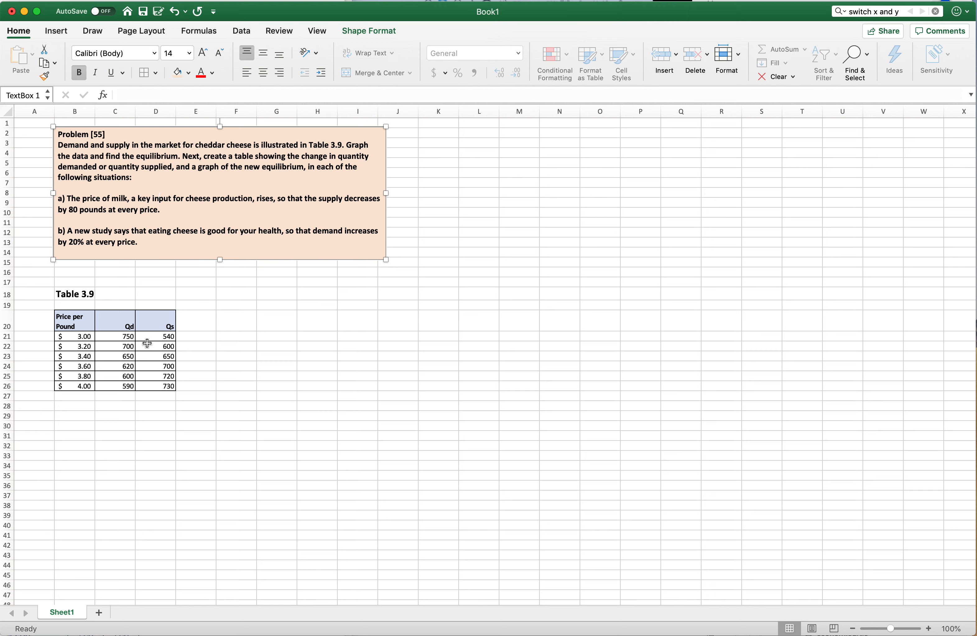
Label cell B29 "Part a" and cell B38 "Part b" below Table 3.9
click(66, 415)
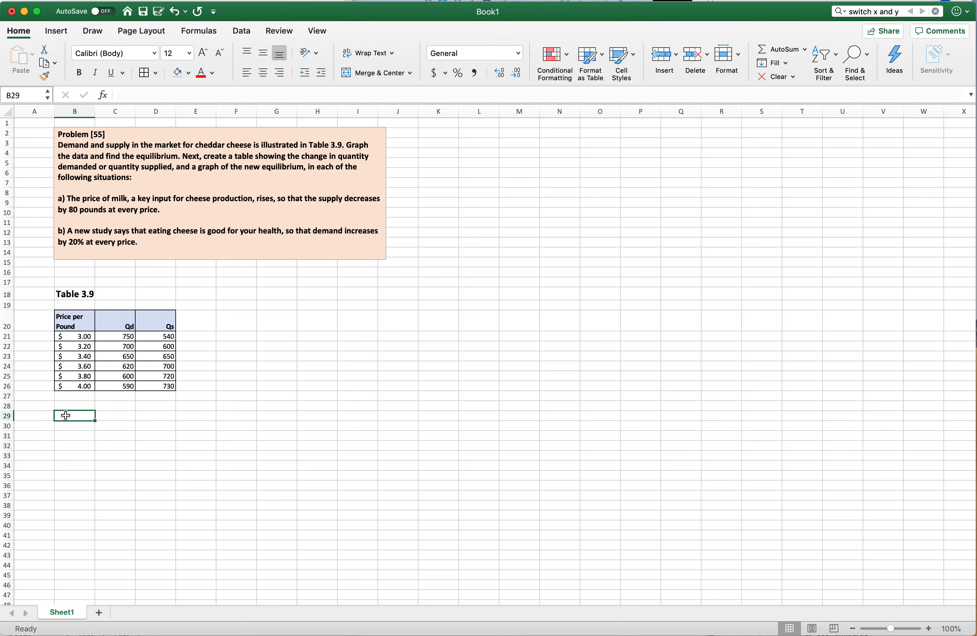
text(Part)
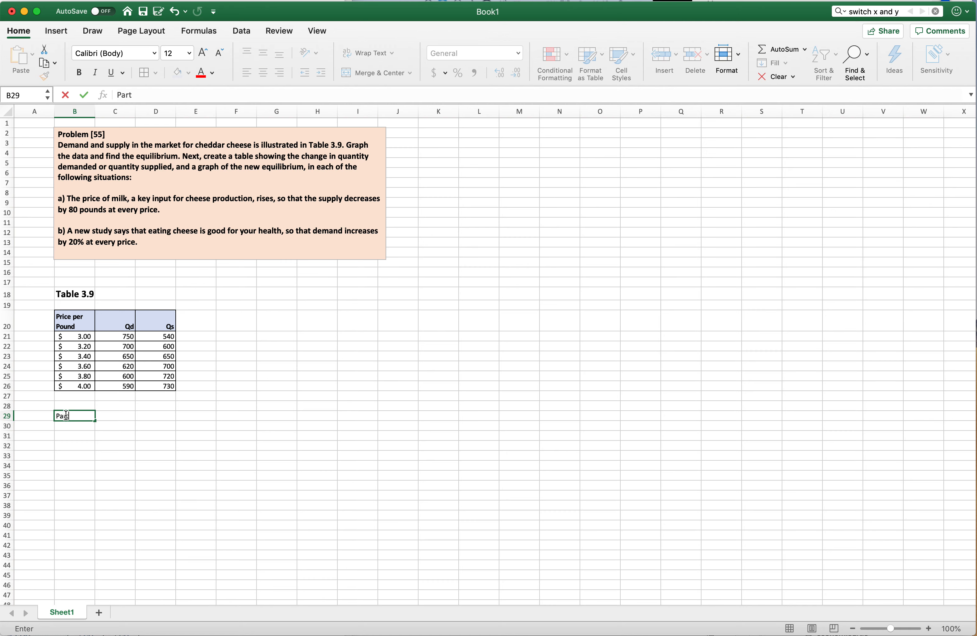
key(Return)
key(Return)
key(Return)
key(Return)
key(Return)
key(Return)
key(Return)
key(Return)
key(Return)
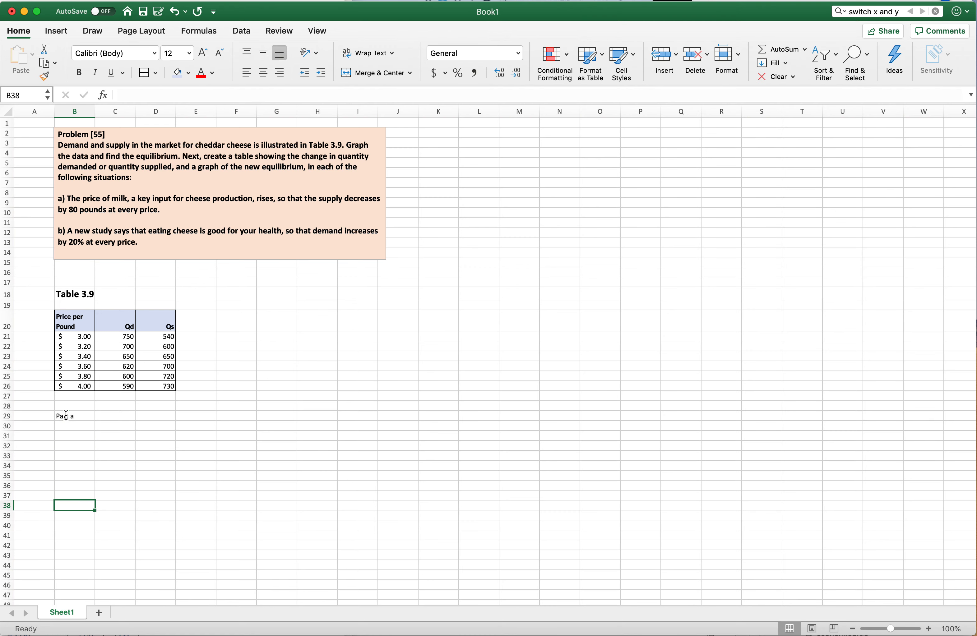
text(Part b)
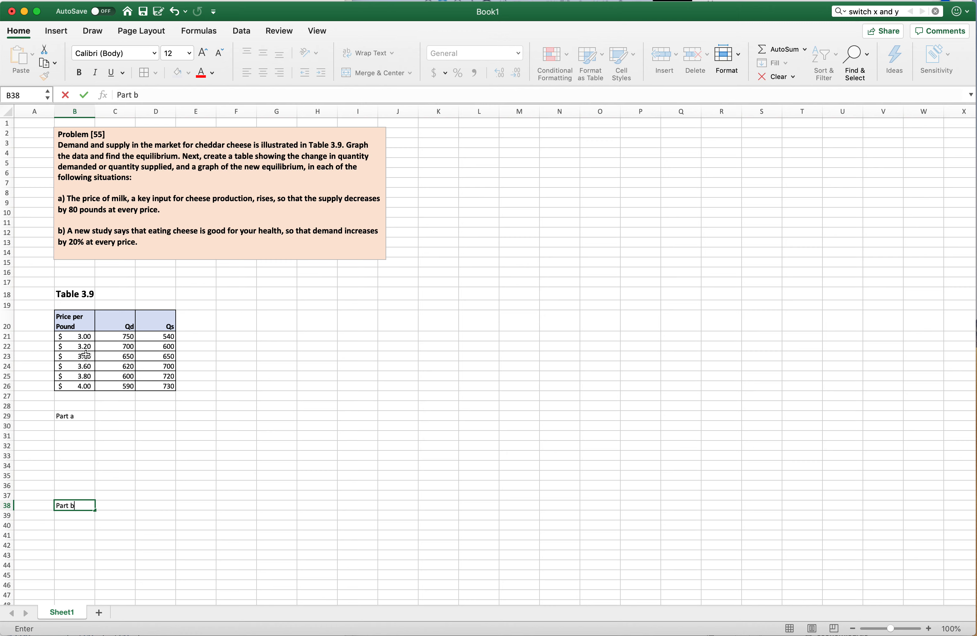
Highlight the $3.40 equilibrium row of Table 3.9 (B23:D23) with a yellow fill
drag(86, 356, 154, 357)
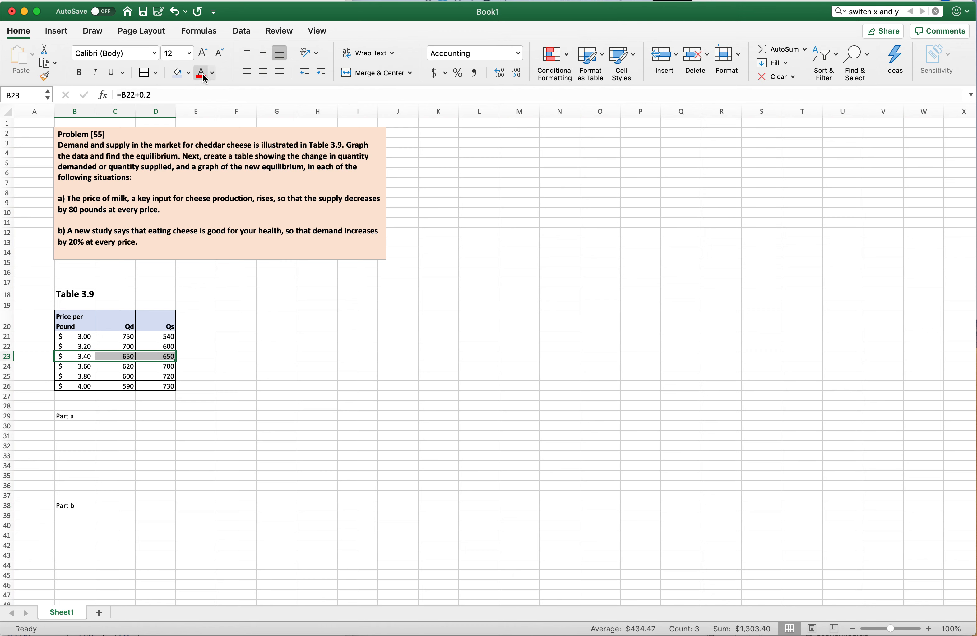
click(189, 75)
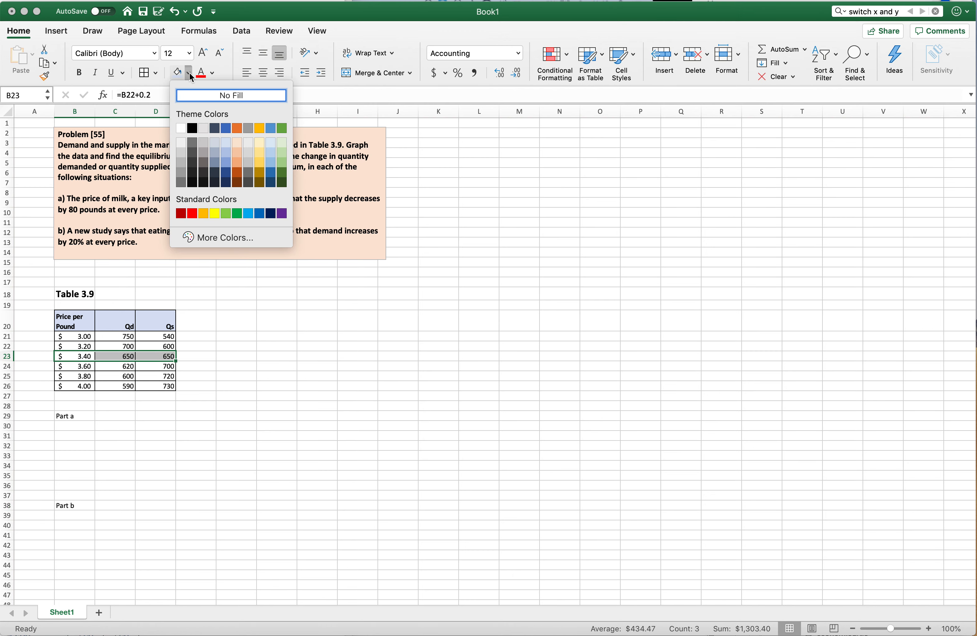
click(215, 212)
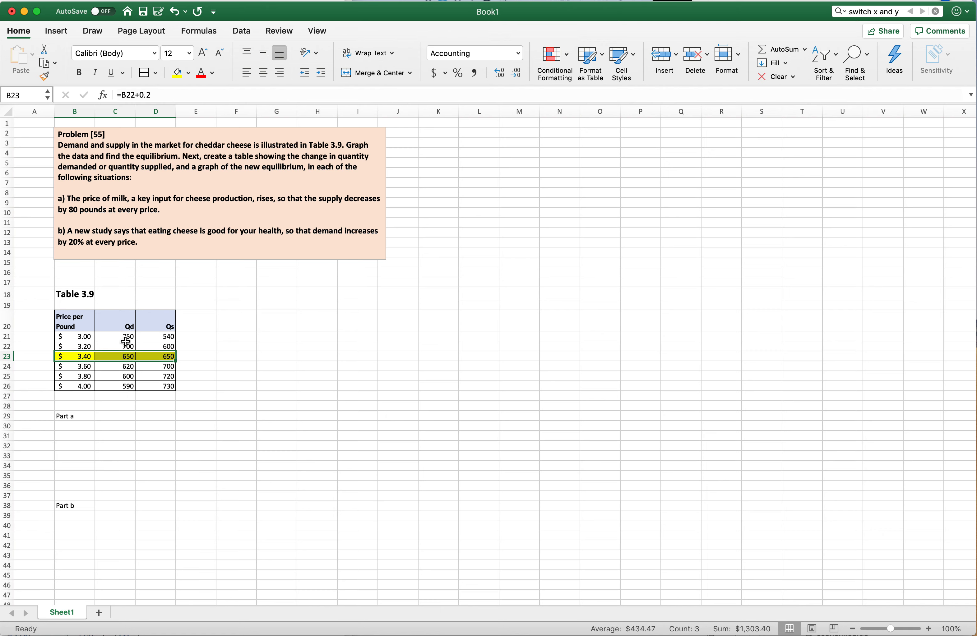
Copy Table 3.9 with its headers (B20:D26) to cell B30 under the Part a label
drag(74, 317, 152, 386)
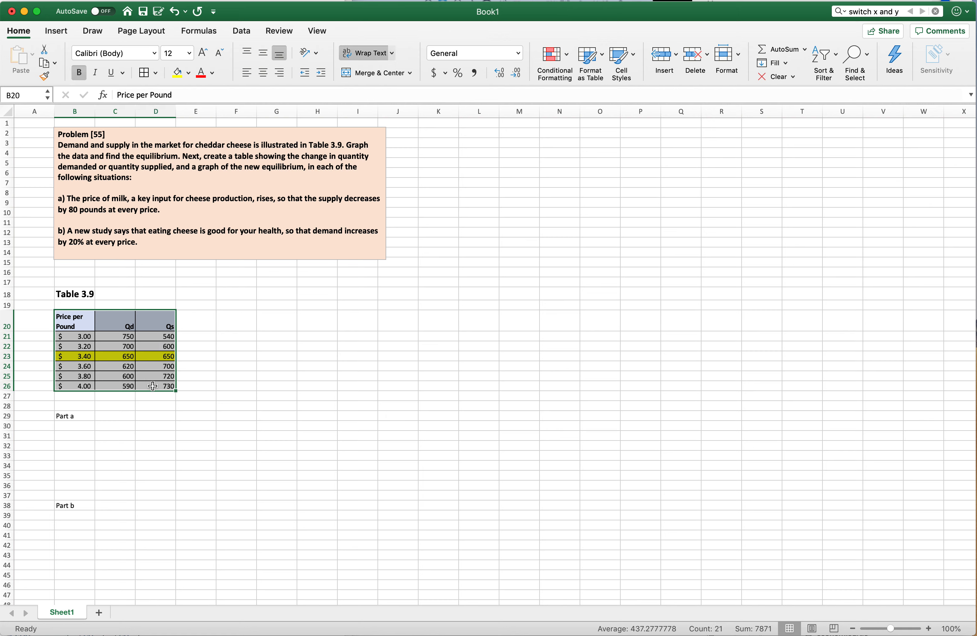
key(super+c)
click(81, 428)
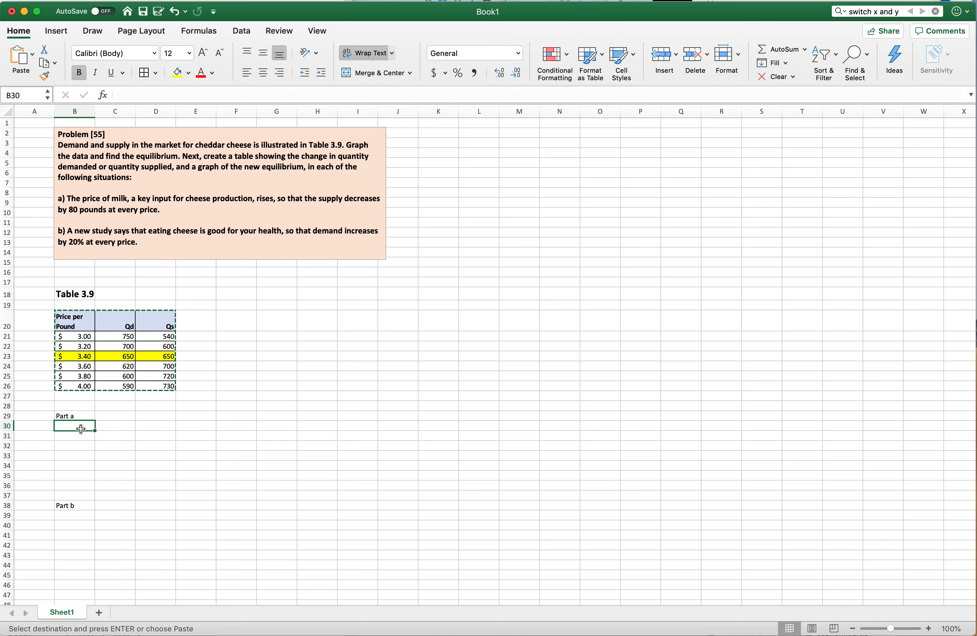
key(super+v)
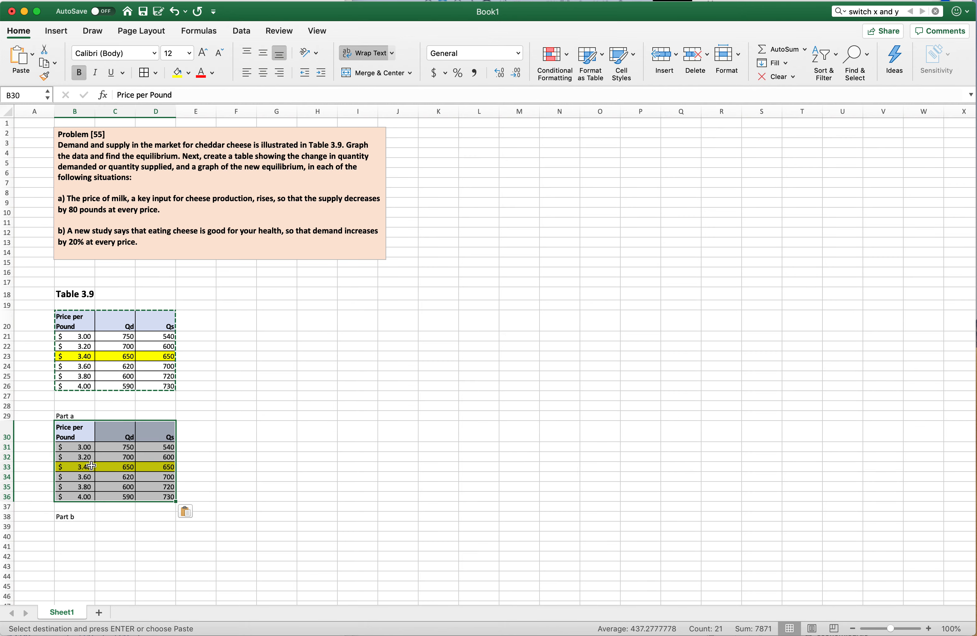
click(291, 458)
Remove the yellow fill from B33:D33 in the Part a table and clear its Qs values in D31:D36
drag(84, 467, 165, 468)
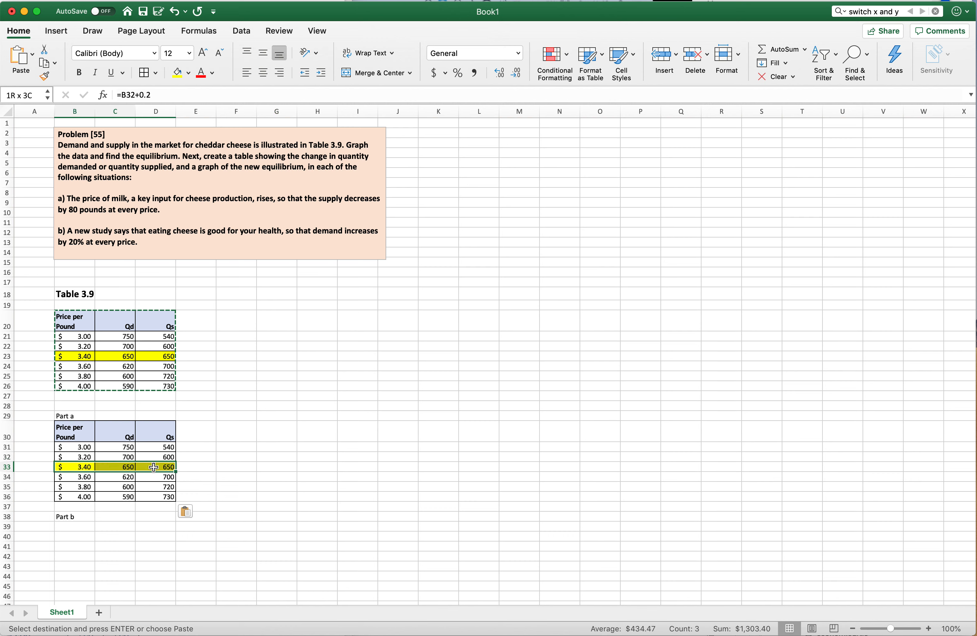
click(188, 73)
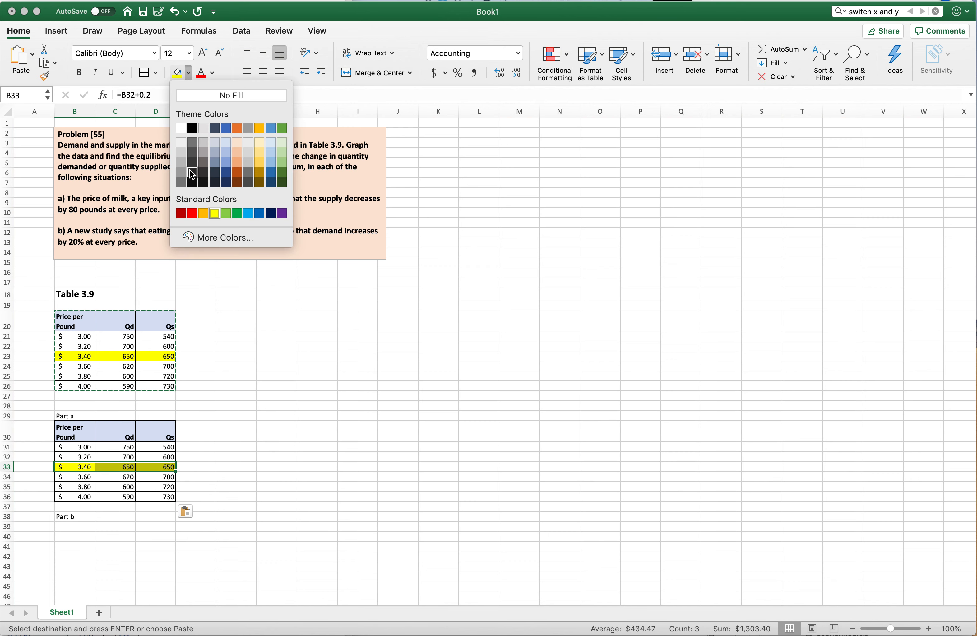
click(217, 97)
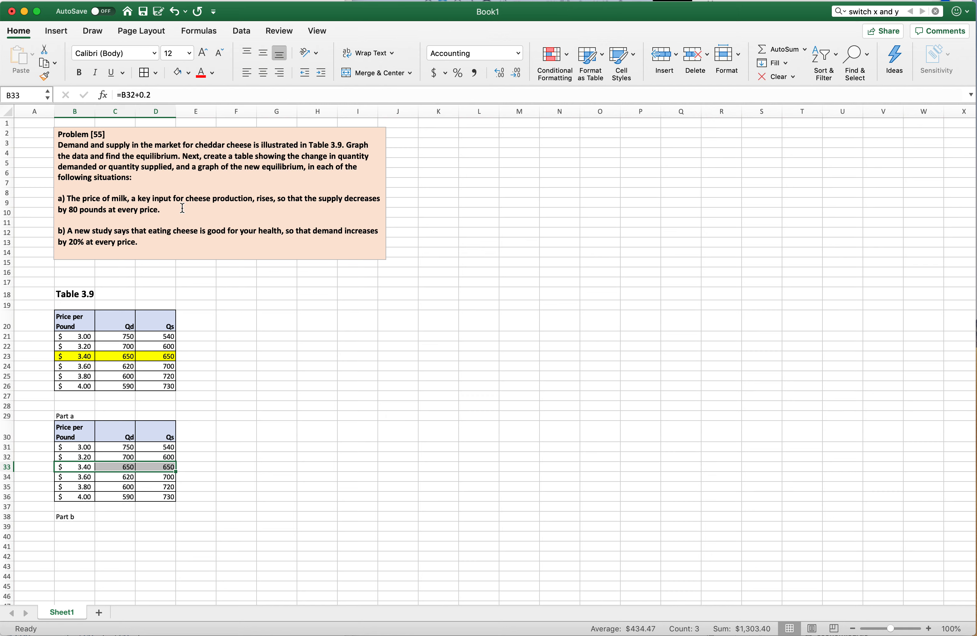
drag(165, 447, 162, 494)
key(Delete)
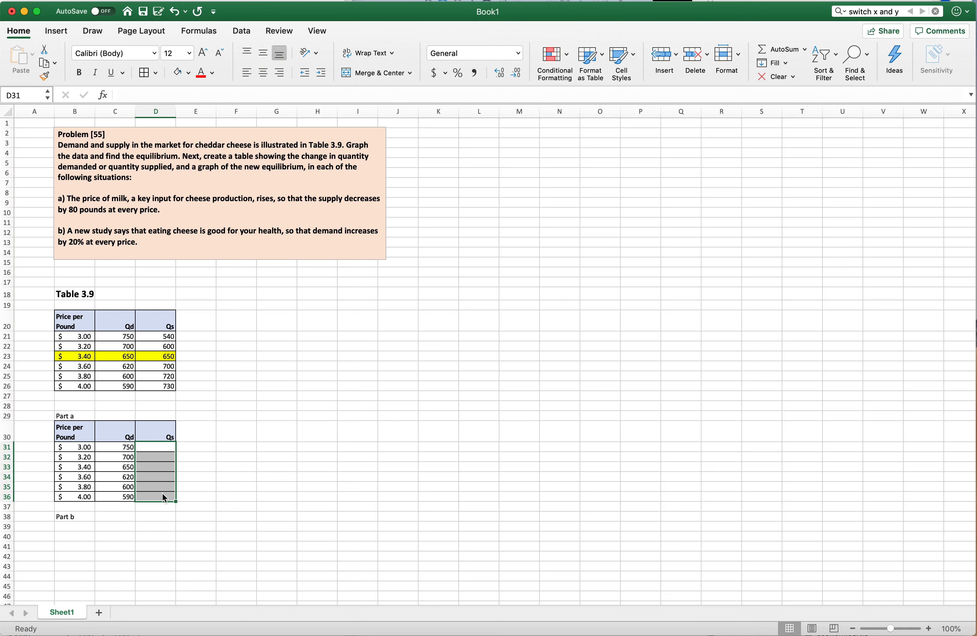
Enter the formula =D21-80 in D31 and fill it down the Part a Qs column to D36
click(165, 448)
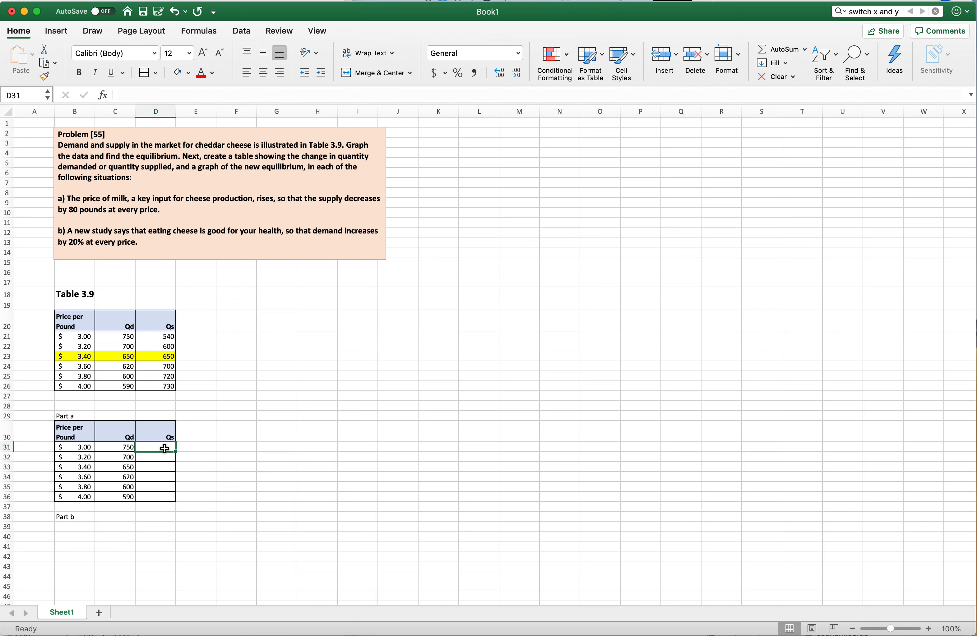
text(=)
key(Up)
key(Up)
key(Up)
key(Up)
key(Up)
key(Up)
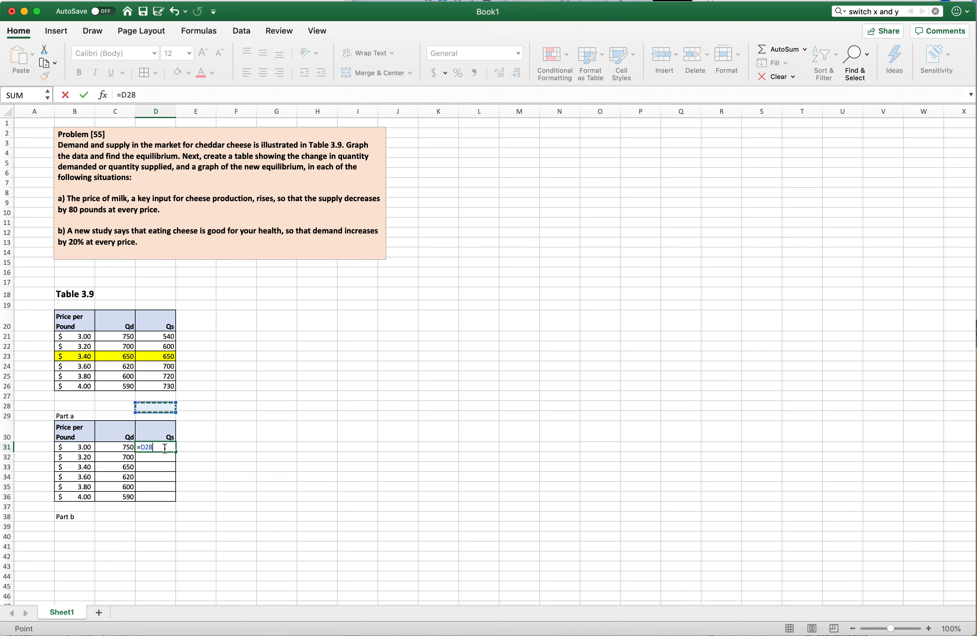
key(Up)
key(Up)
key(Up)
key(Up)
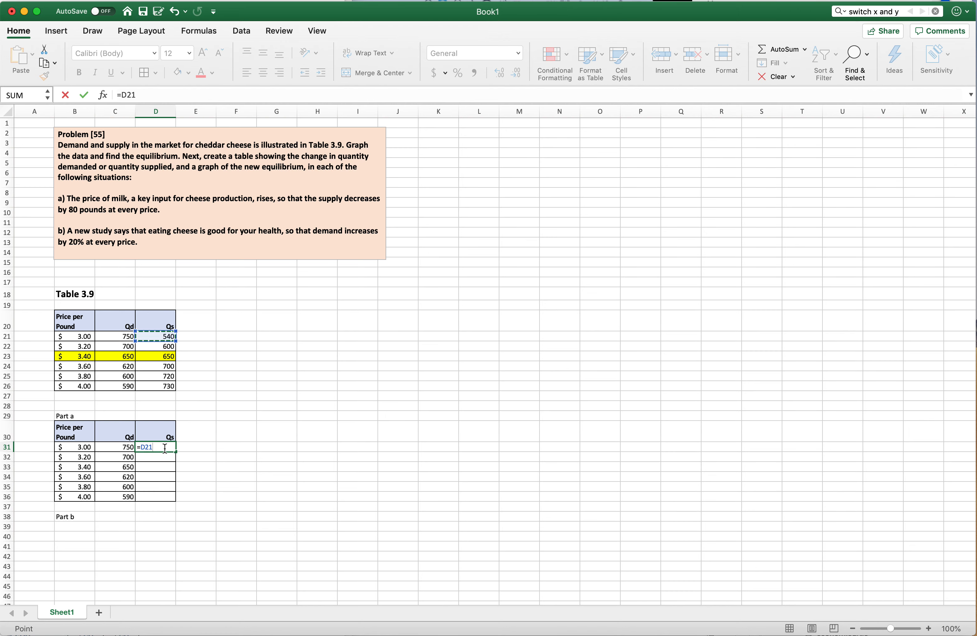
text(-80)
key(ctrl+Return)
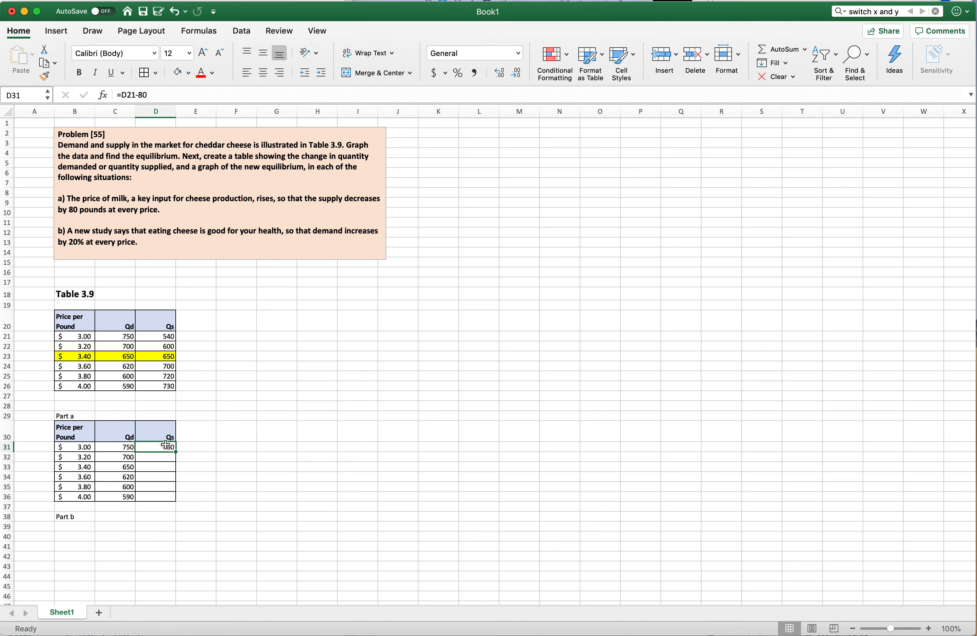
double_click(175, 451)
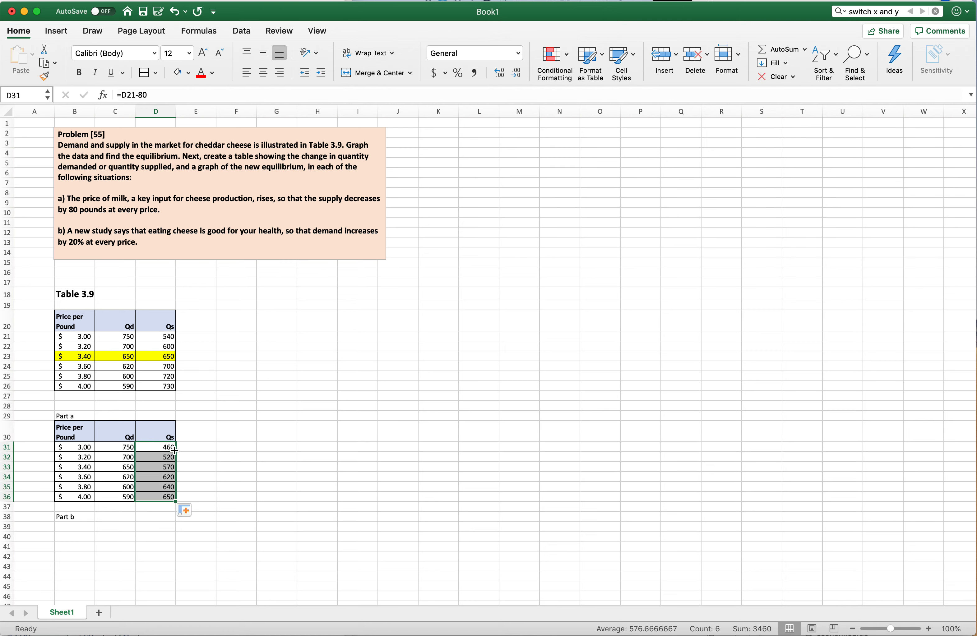
Format the "Part a" label in B29 as bold with font size 16
click(74, 416)
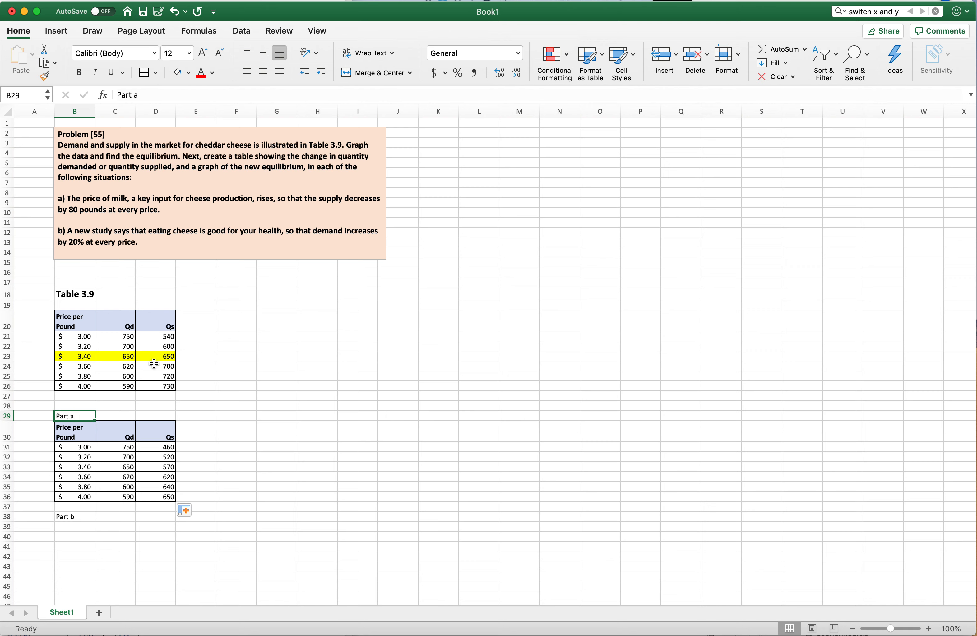
click(80, 73)
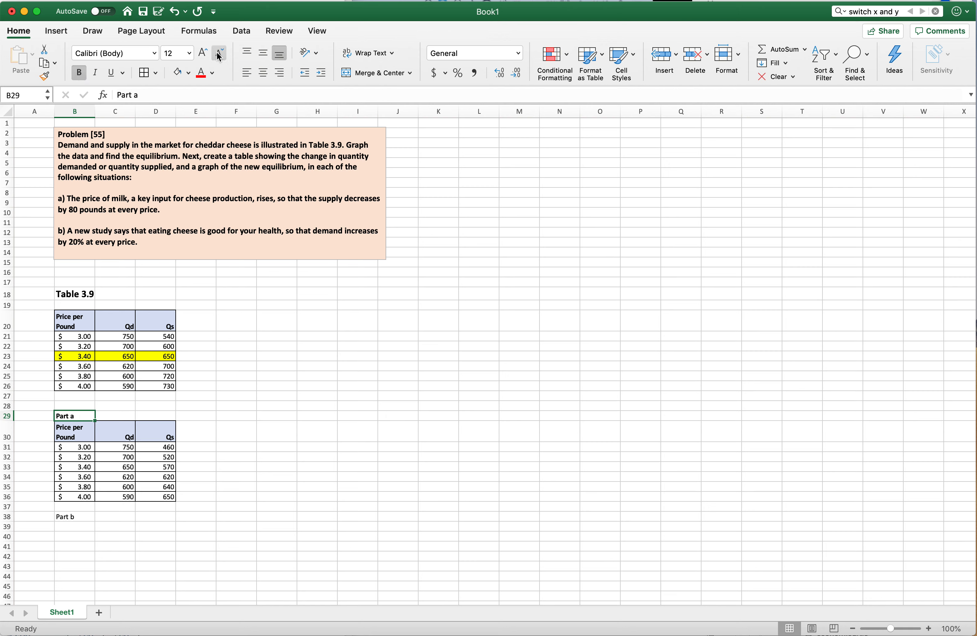
click(203, 53)
click(203, 52)
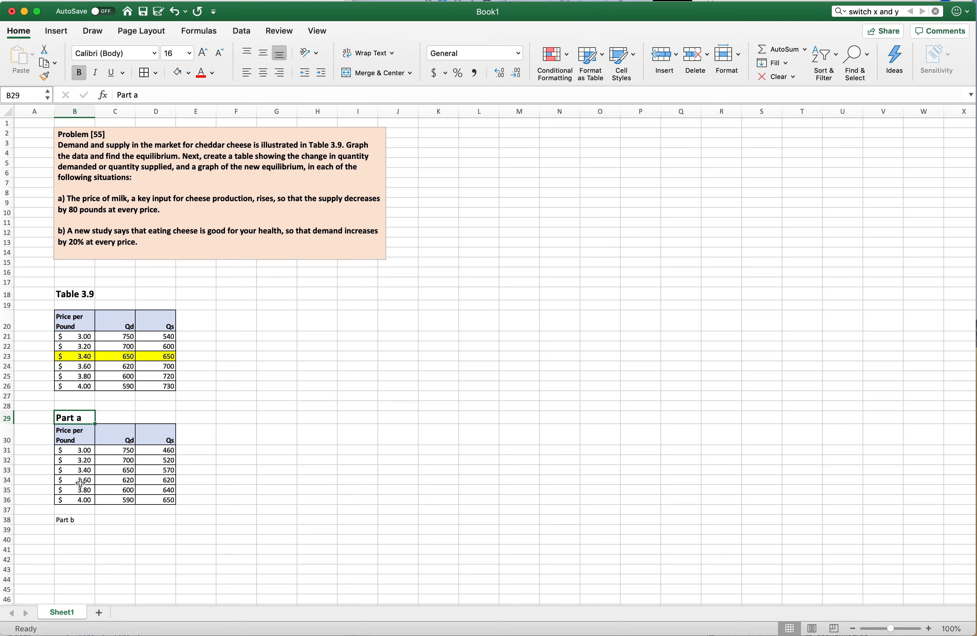
Highlight the $3.60 equilibrium row of the Part a table (B34:D34) with a yellow fill
drag(81, 483, 150, 483)
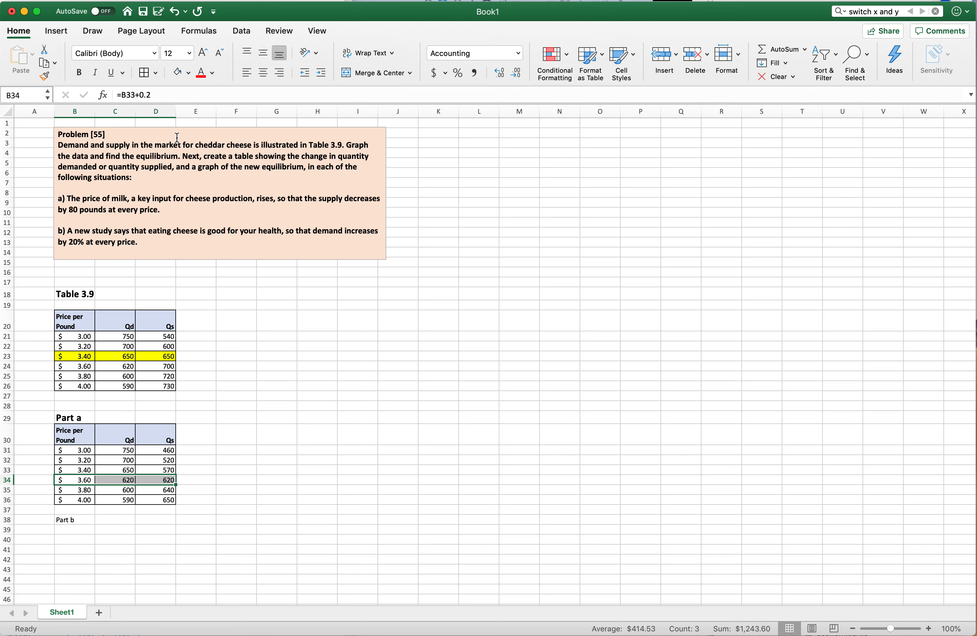
click(189, 74)
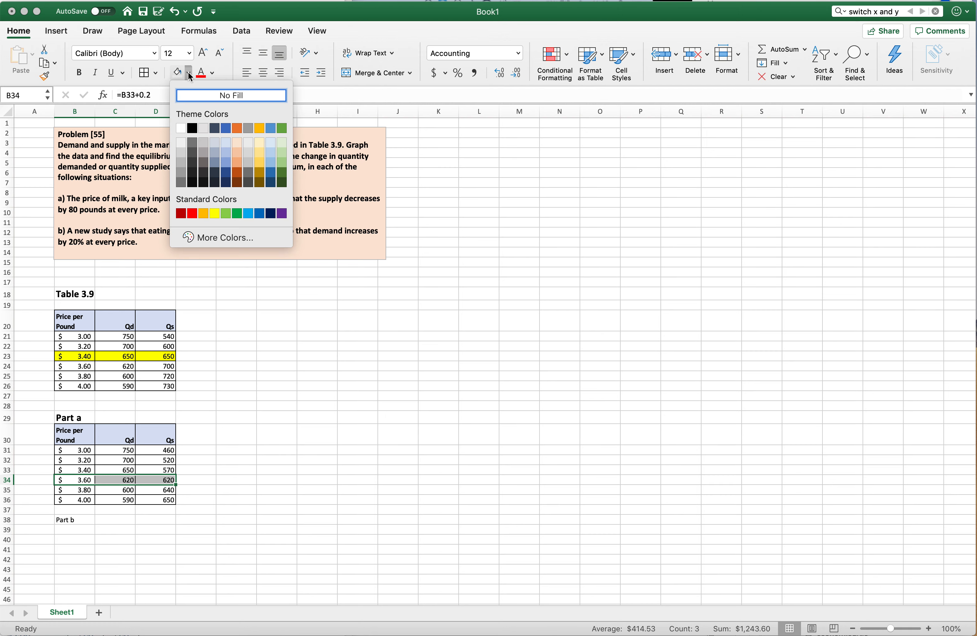
click(215, 214)
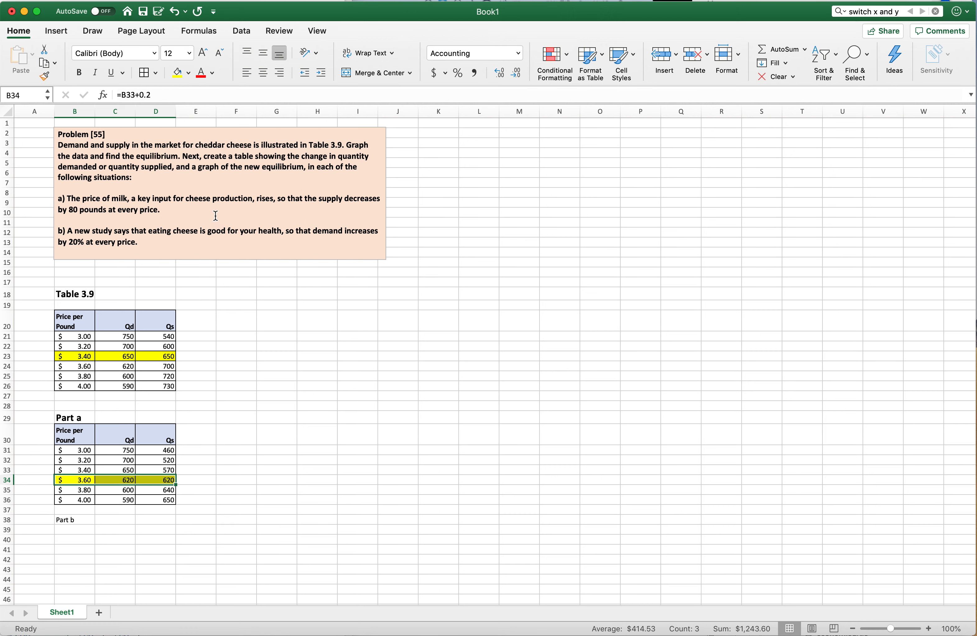
Format the "Part b" label in B38 as bold with font size 16
click(76, 521)
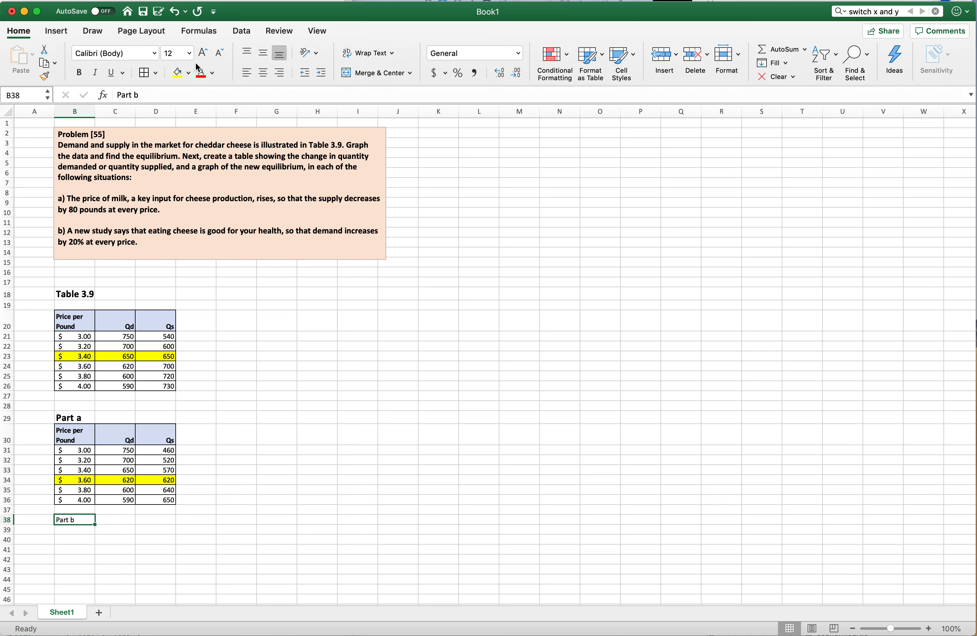
click(78, 73)
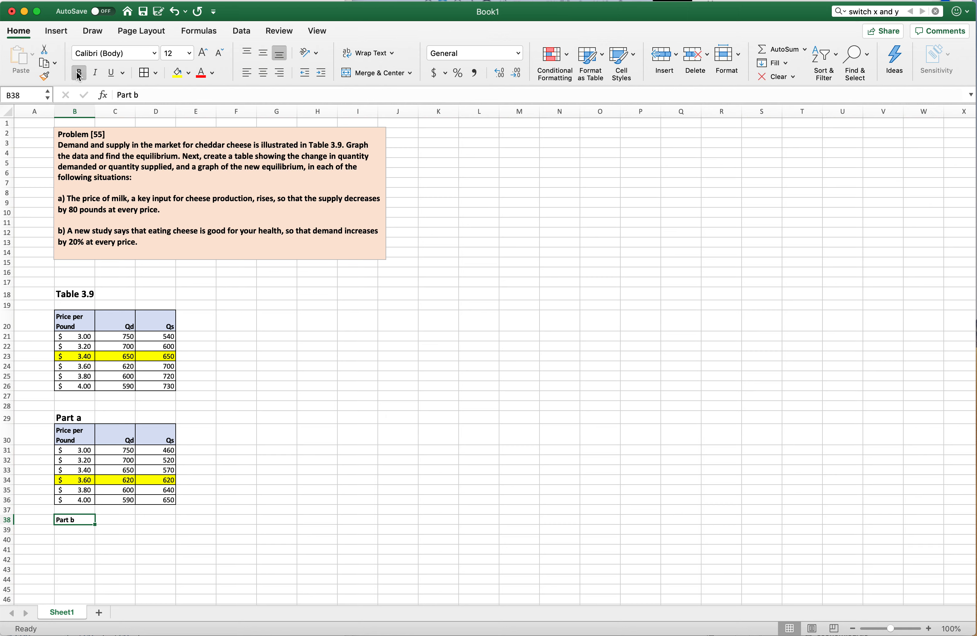
click(207, 55)
click(206, 55)
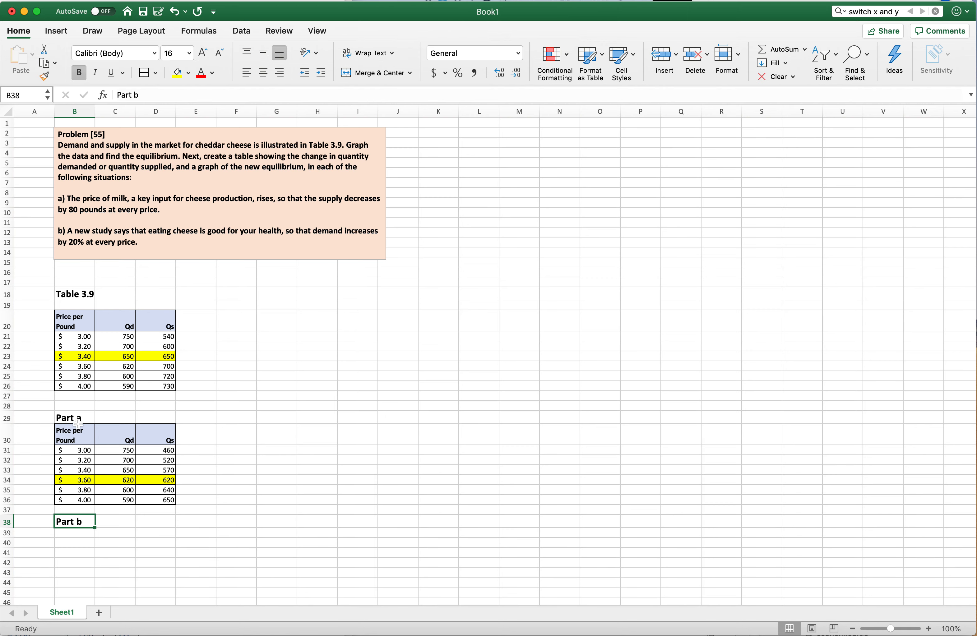
Copy Table 3.9 with its headers (B20:D26) to cell B39 under the Part b label
click(82, 319)
drag(82, 318, 151, 385)
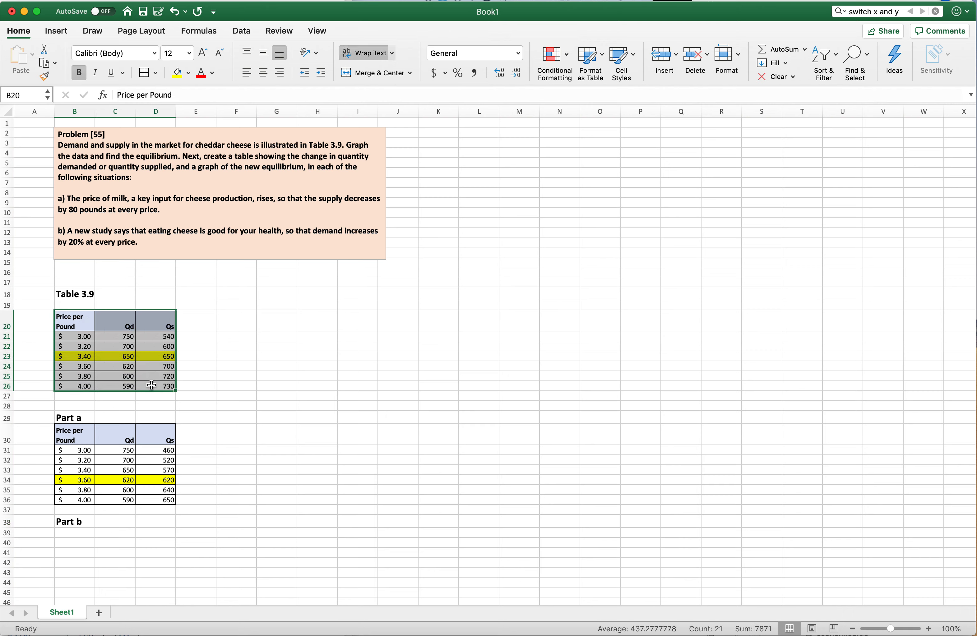
key(super+c)
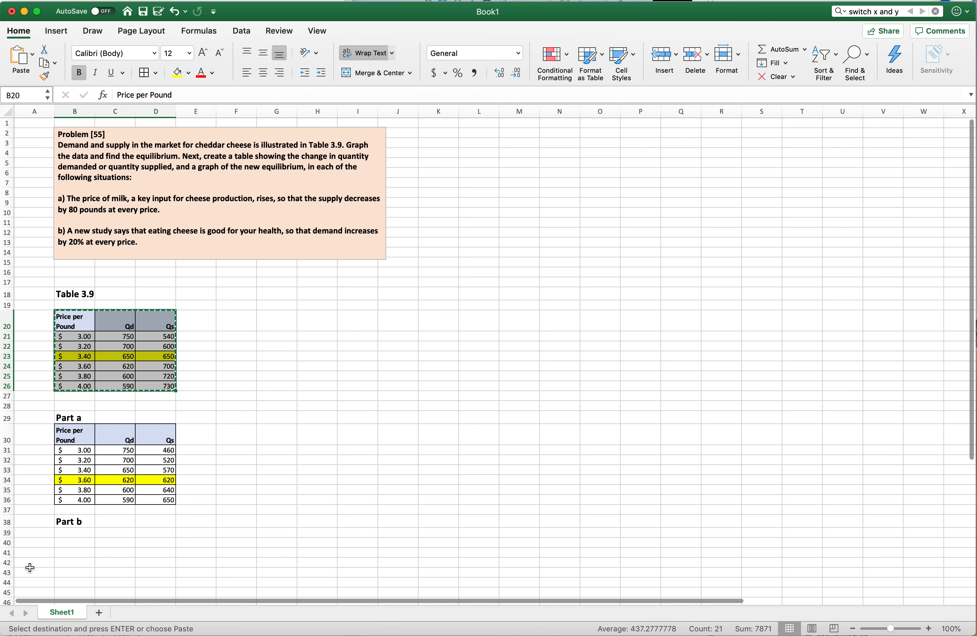
click(72, 533)
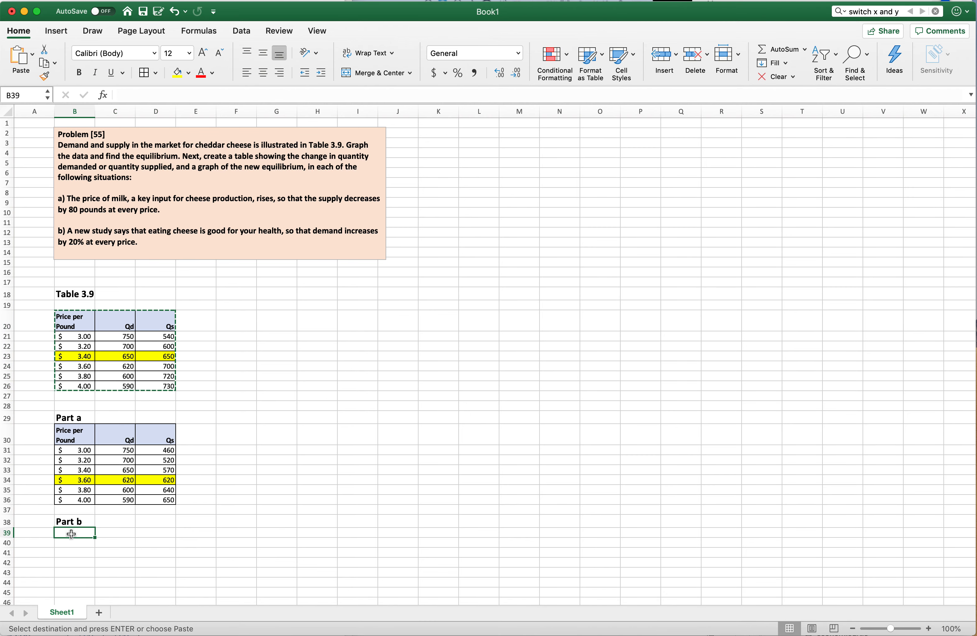
key(super+v)
scroll(229, 542, down, 4)
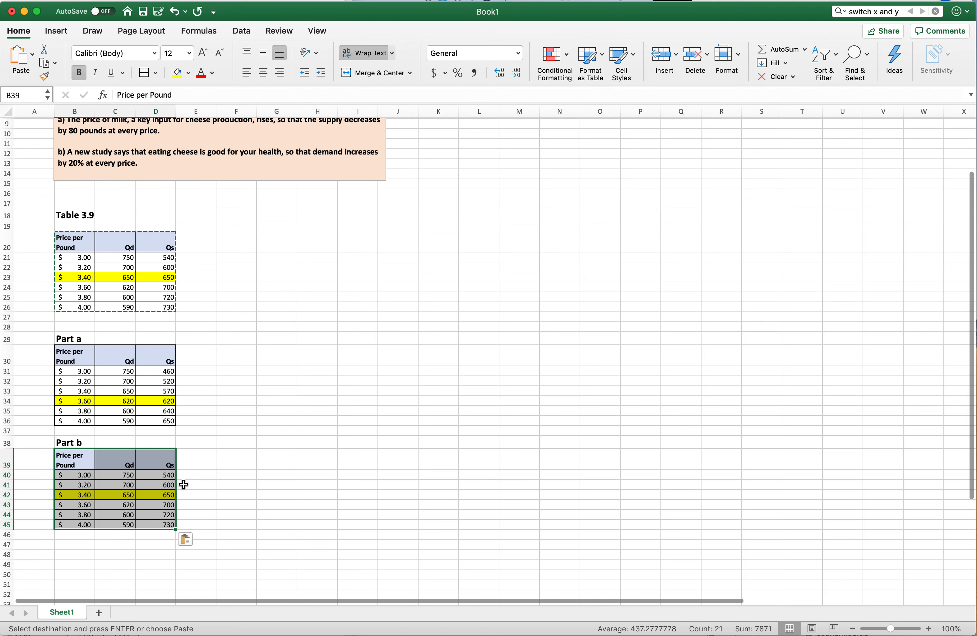
Remove the yellow fill from the $3.40 row of the Part b table (B42:D42)
click(82, 494)
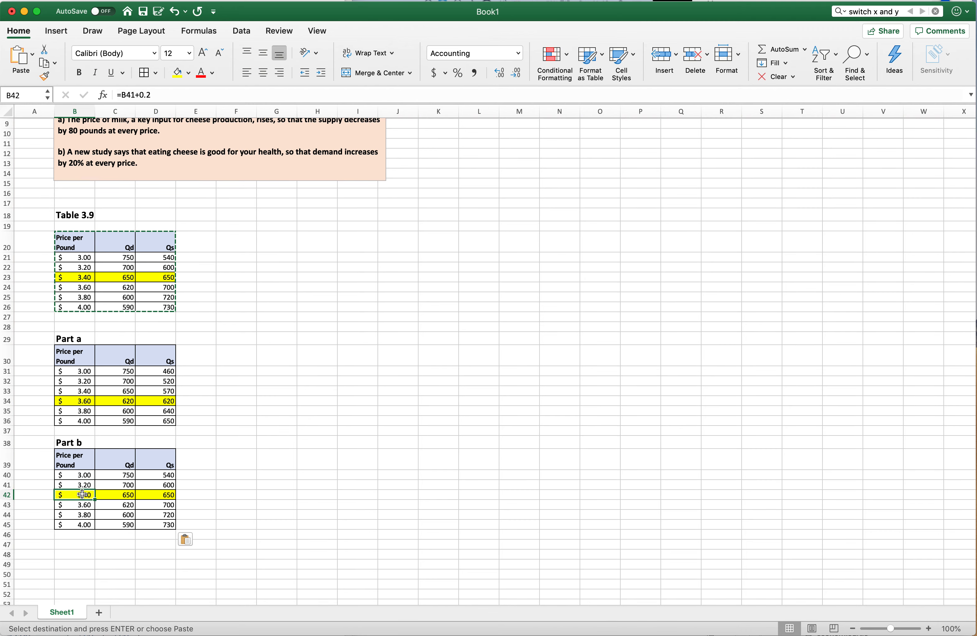
drag(82, 494, 157, 495)
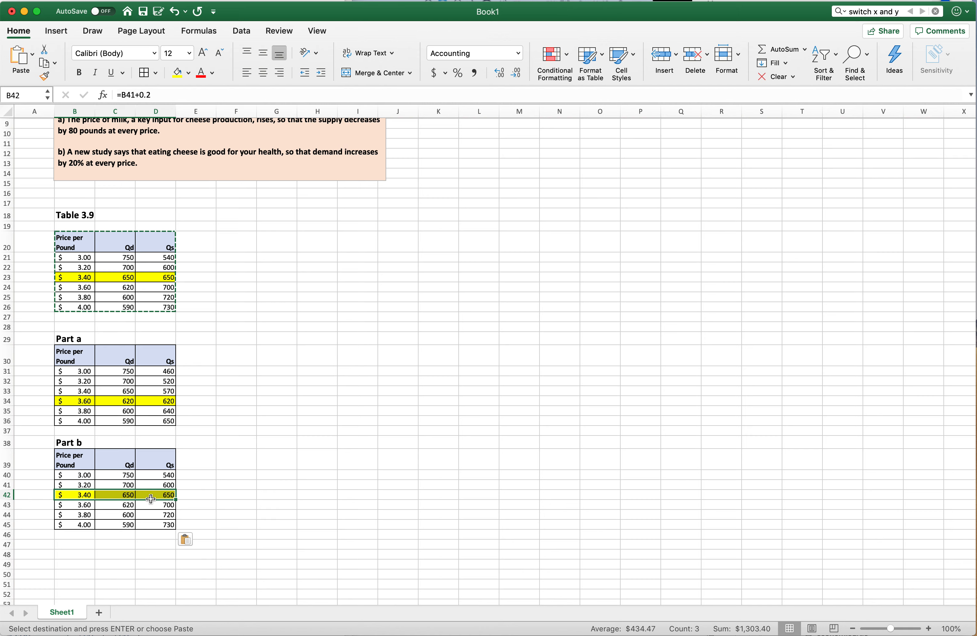
click(189, 73)
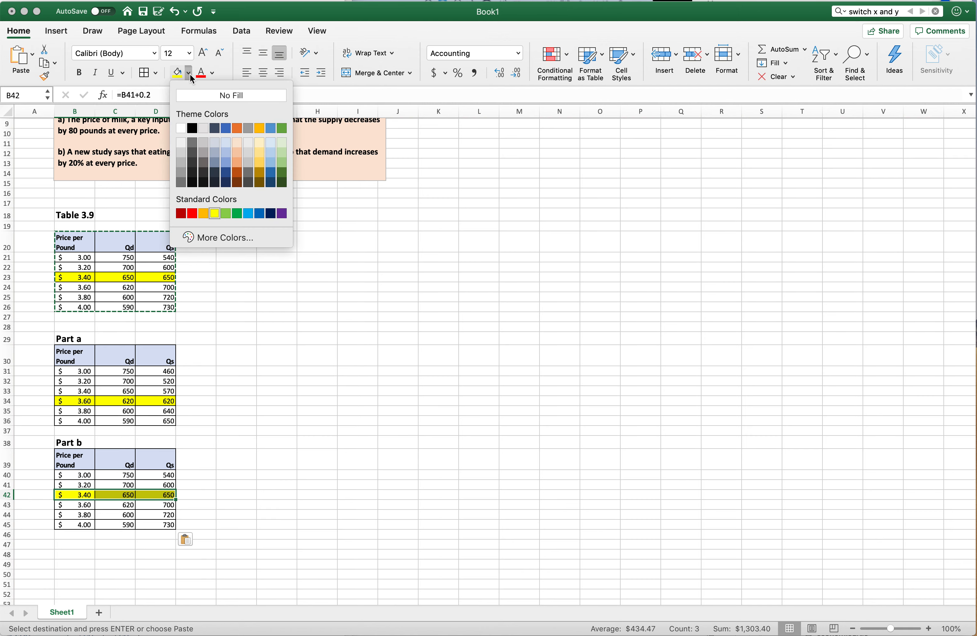
click(223, 95)
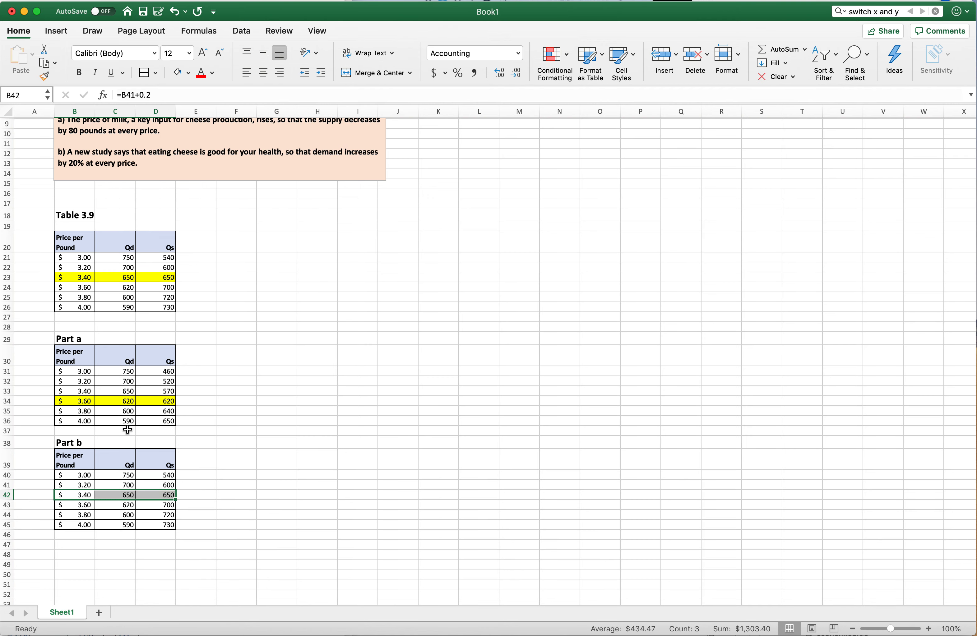
Clear the Part b Qd values (C40:C45) and try to enter =C21*1,2 in C40
drag(120, 476, 118, 523)
key(Delete)
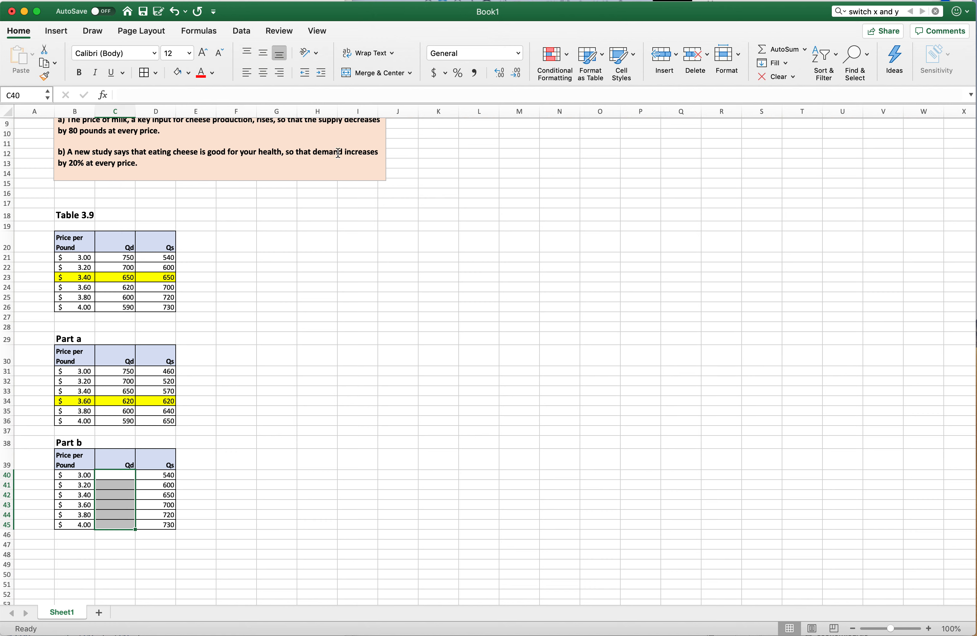
click(130, 475)
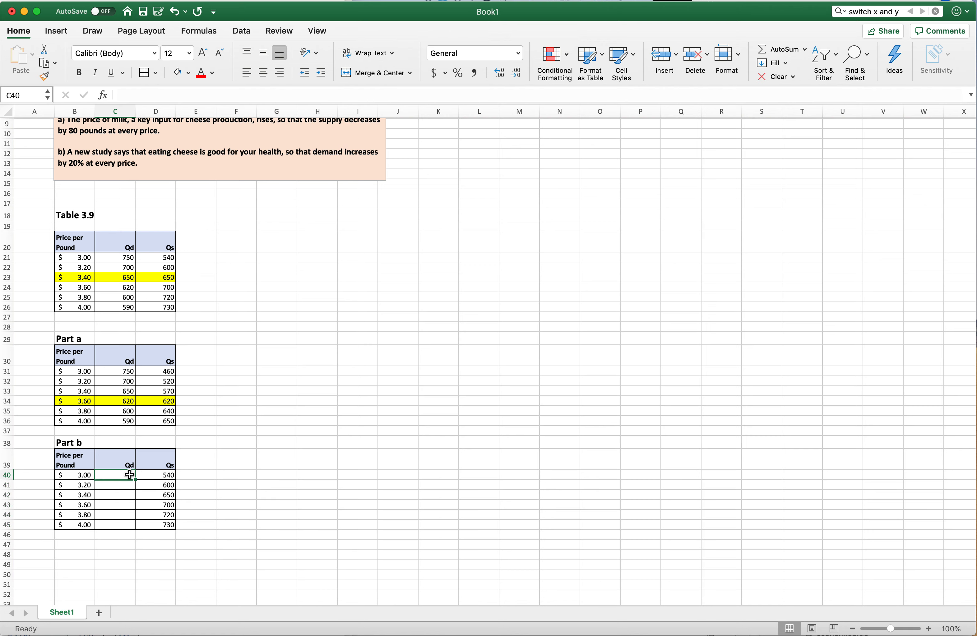
text(=)
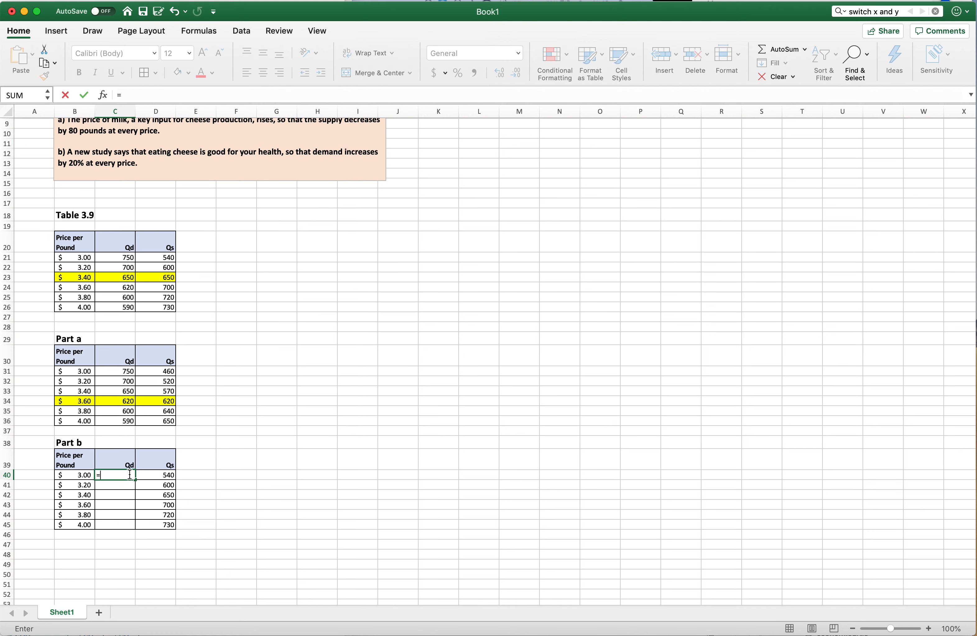
key(Up)
key(Up)
key(Up)
key(Up)
key(Up)
key(Up)
key(Up)
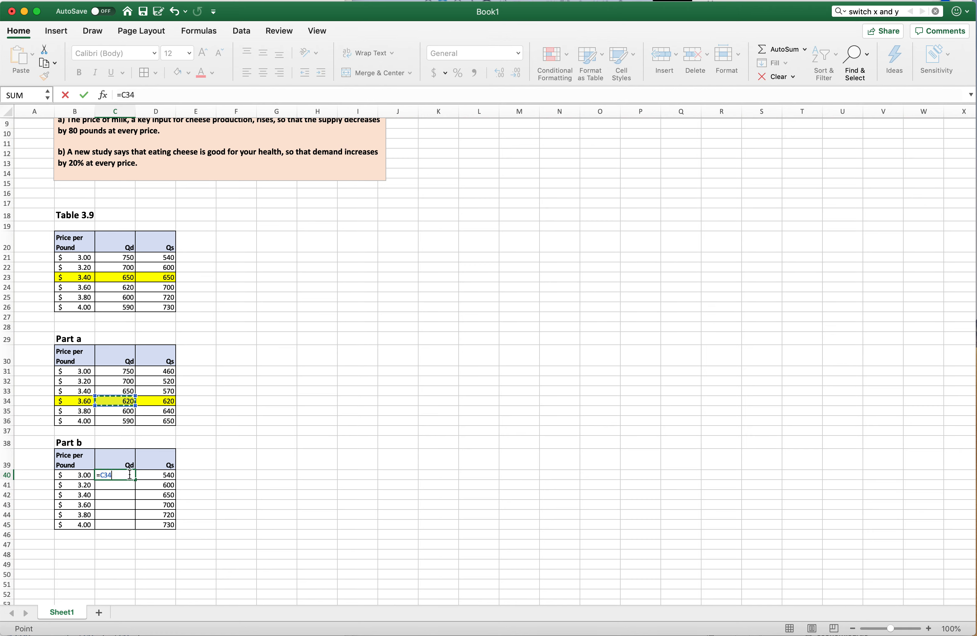
key(Up)
key(Up)
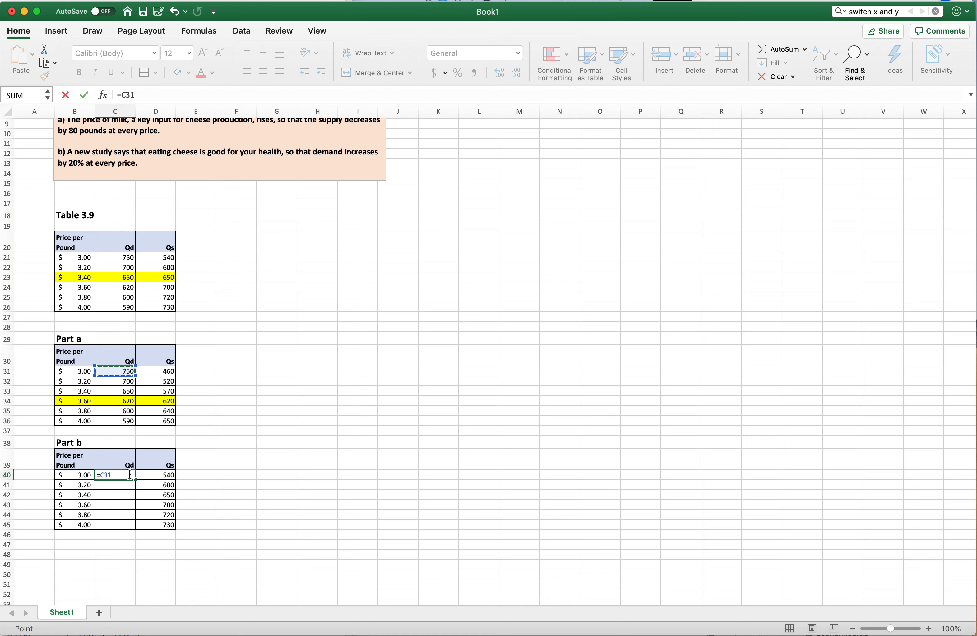
key(Up)
key(Up)
key(Up)
key(Up)
key(Up)
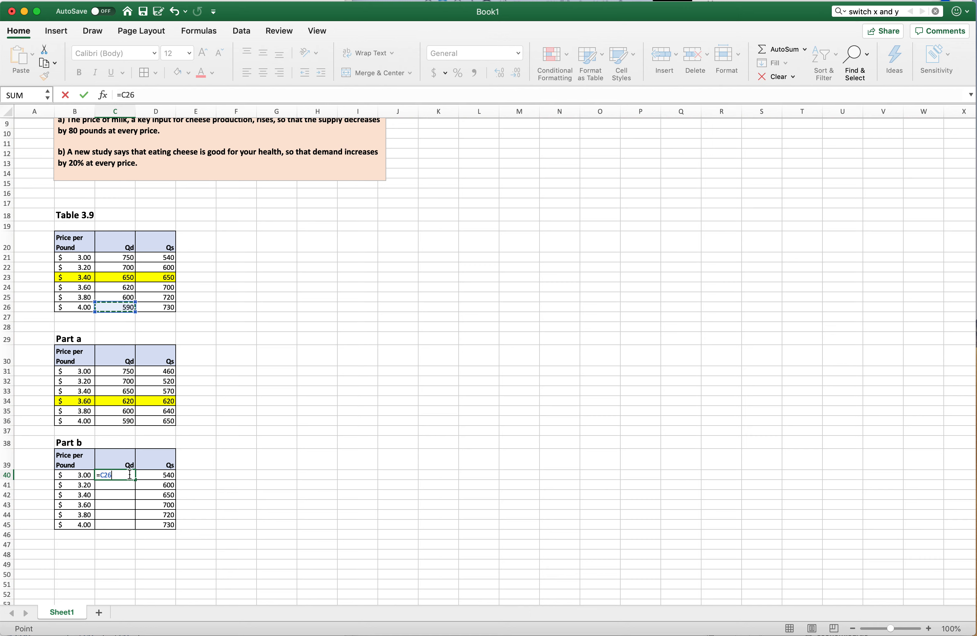
key(Up)
key(Up)
key(Up)
key(Up)
key(Up)
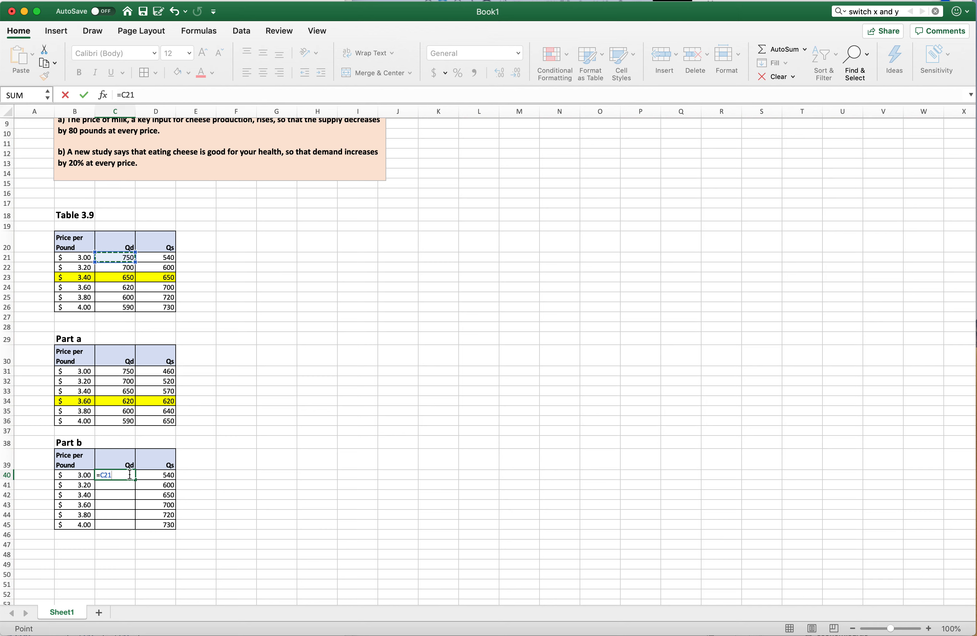
text(*1,2)
key(Return)
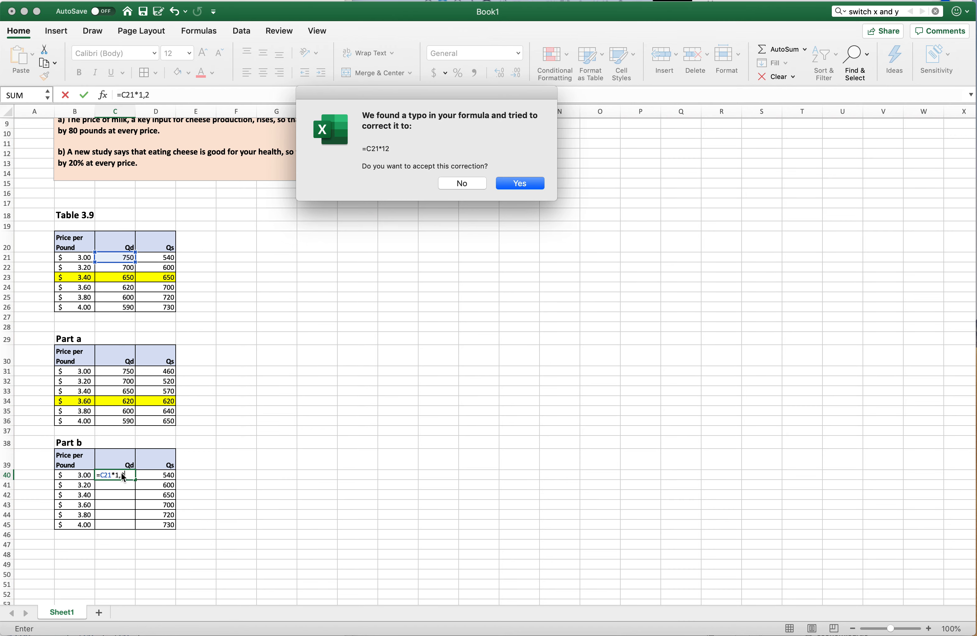
click(473, 182)
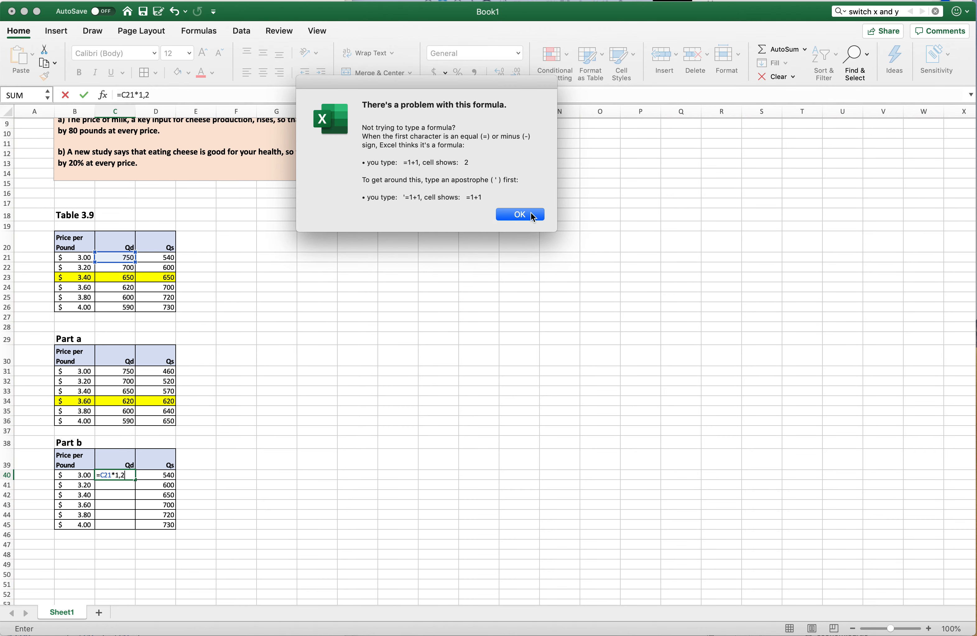
click(517, 213)
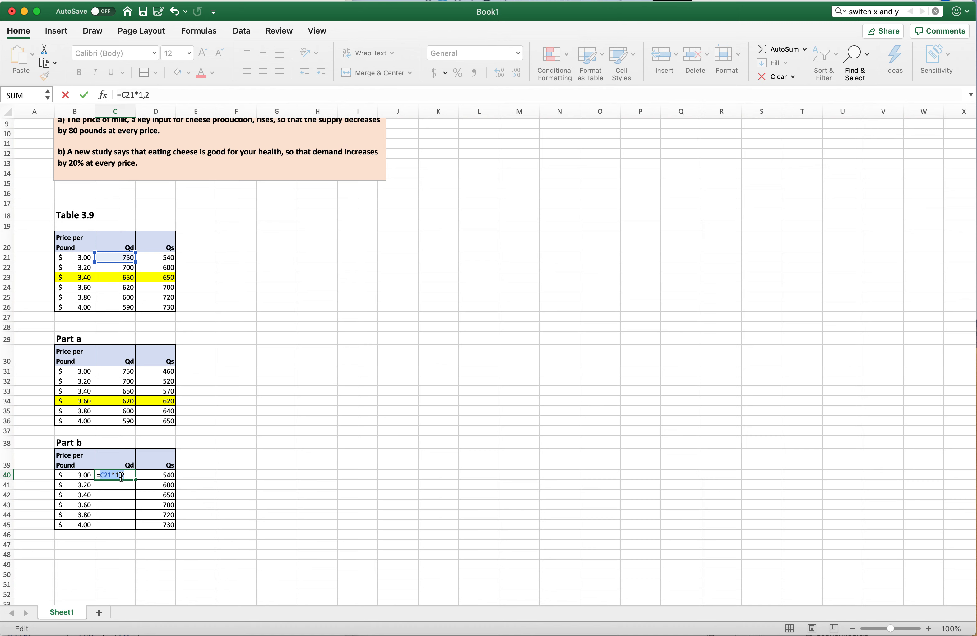
Correct the C40 formula to =C21*1.2 and fill it down the Part b Qd column to C45
click(145, 95)
key(BackSpace)
text(.)
key(Return)
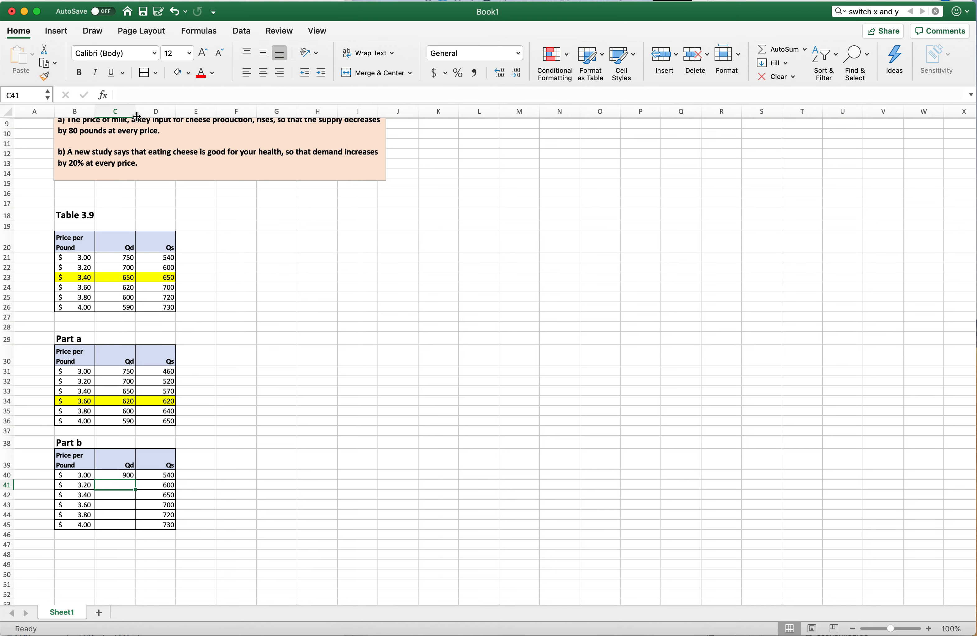
click(127, 476)
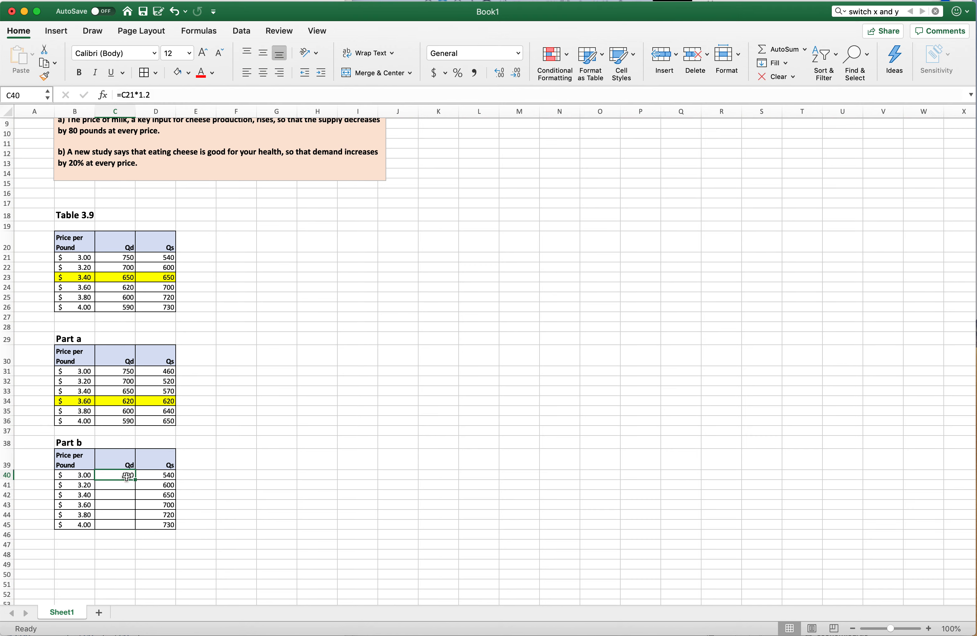
drag(136, 479, 135, 529)
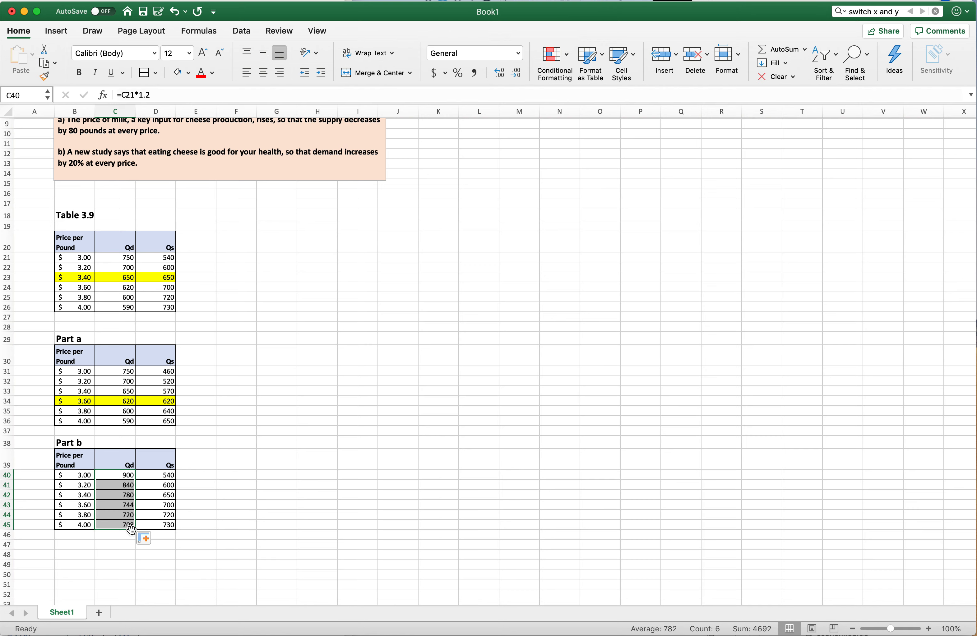
click(217, 513)
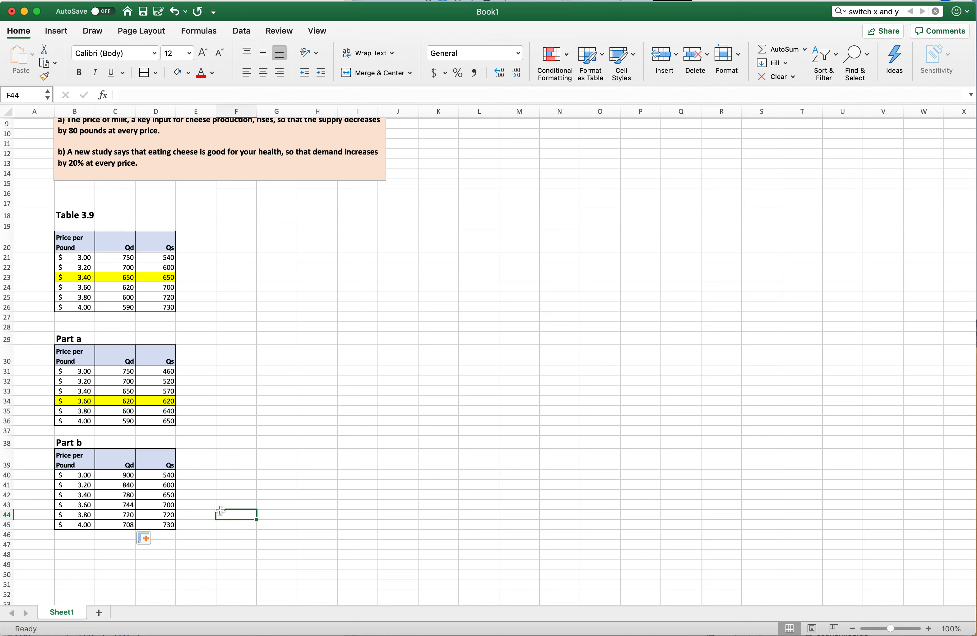
Highlight the $3.80 equilibrium row of the Part b table (B44:D44) with a yellow fill
drag(84, 516, 152, 518)
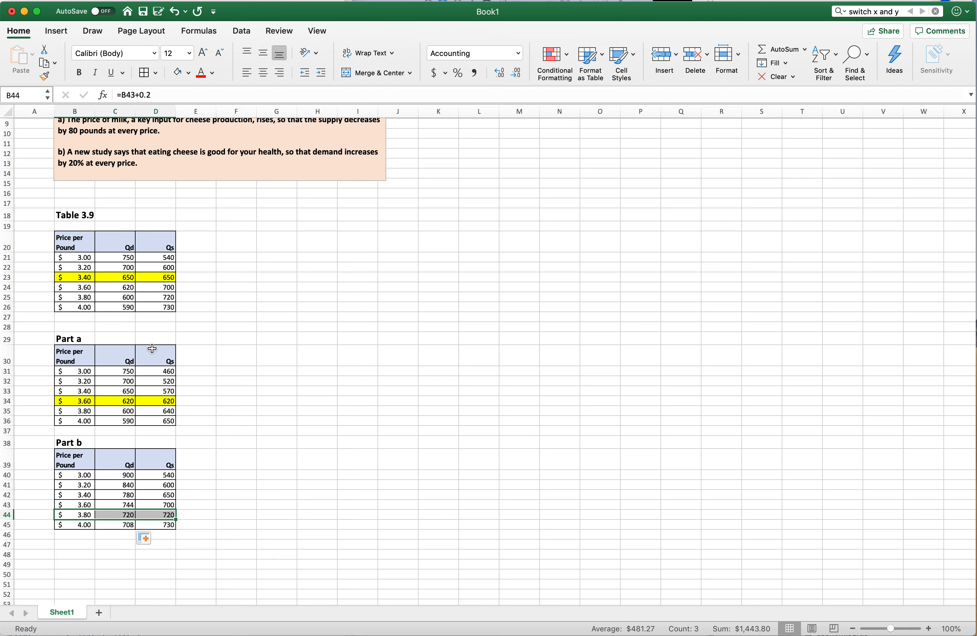
click(188, 73)
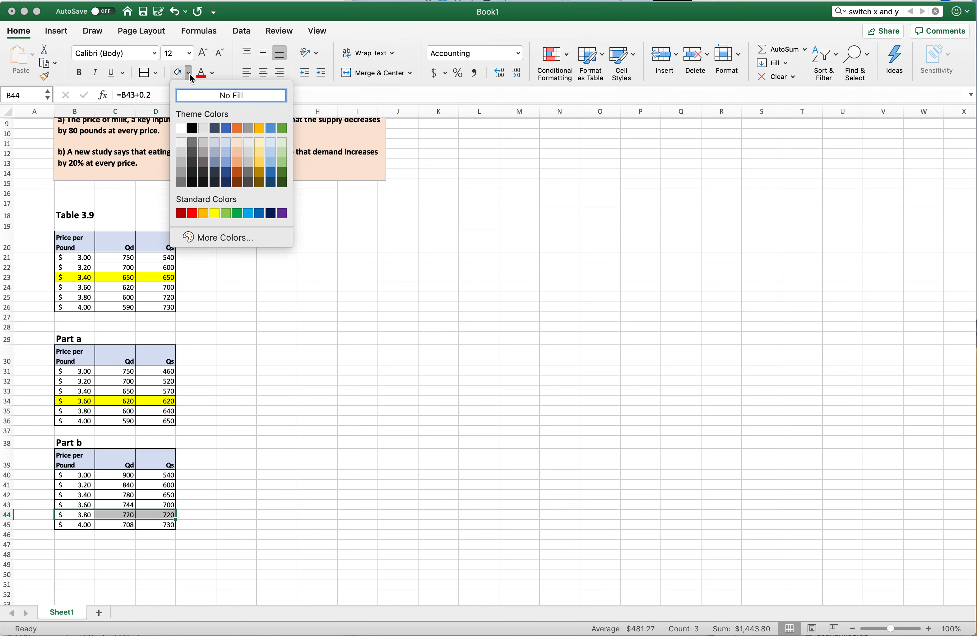
click(216, 213)
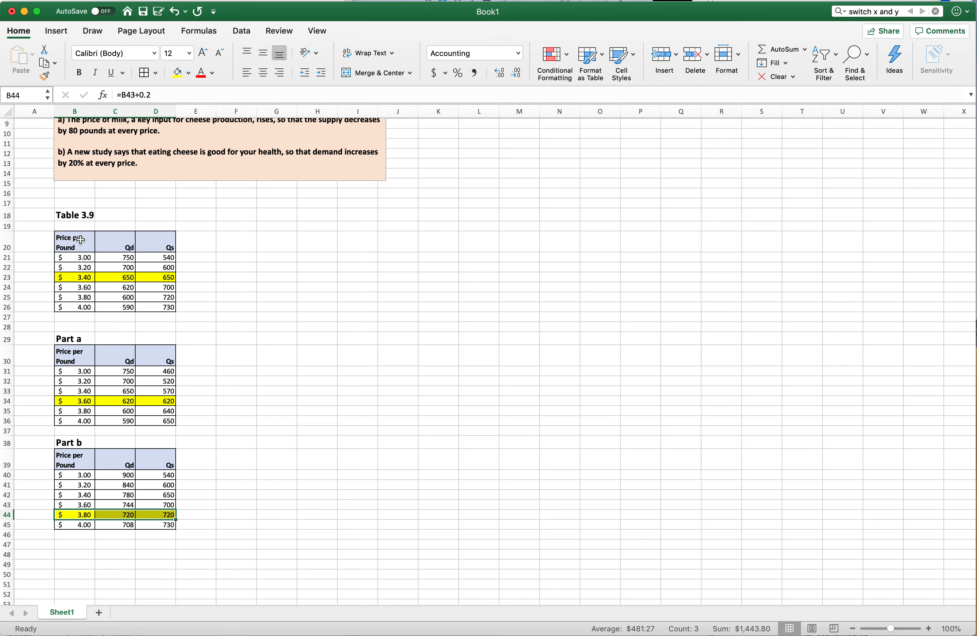
Try a recommended line chart of Table 3.9 (B20:D26) placed beside the table, and delete that chart
drag(80, 240, 159, 306)
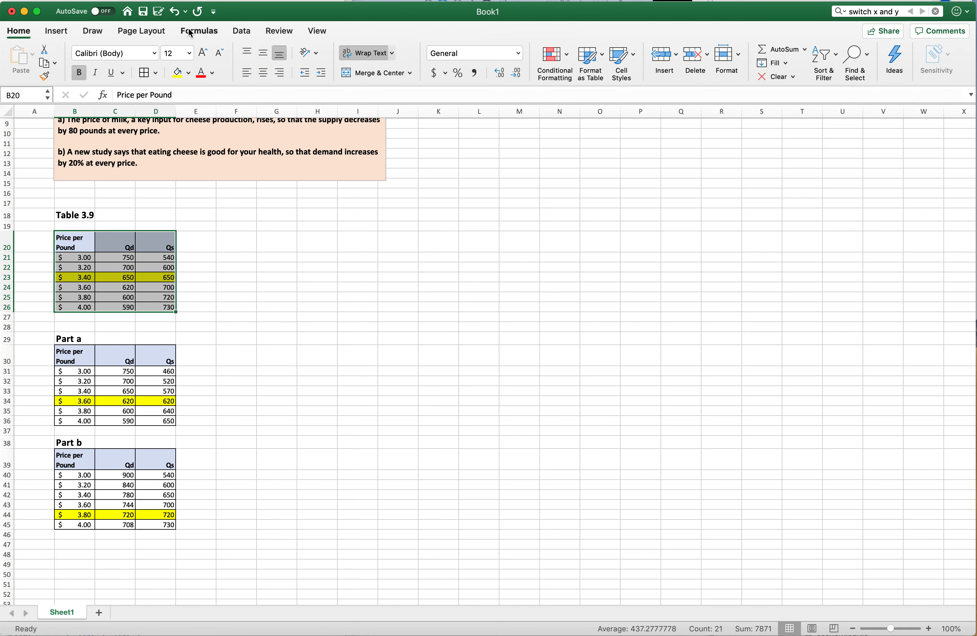
click(66, 35)
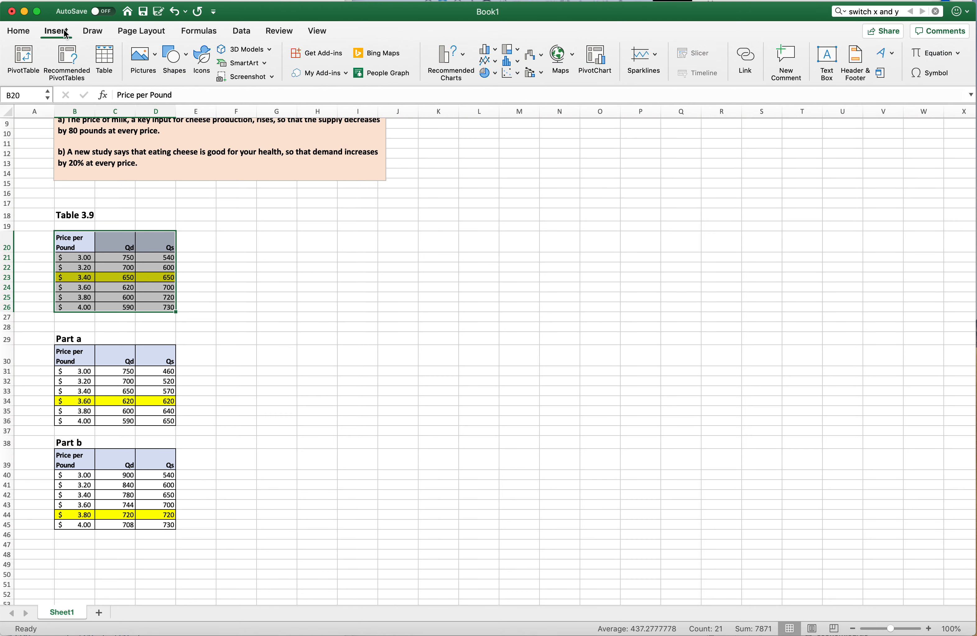
click(461, 61)
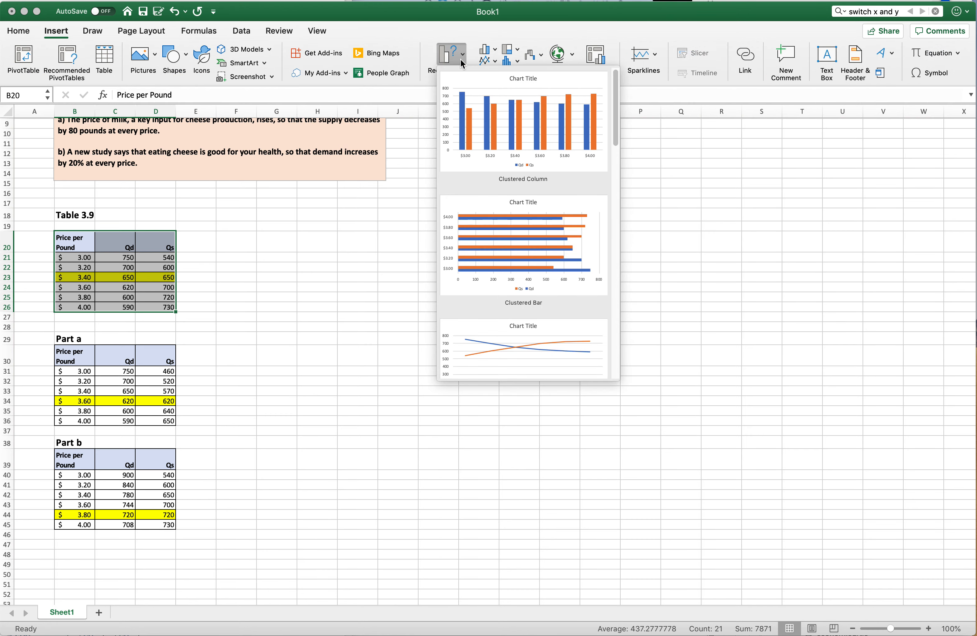
click(512, 351)
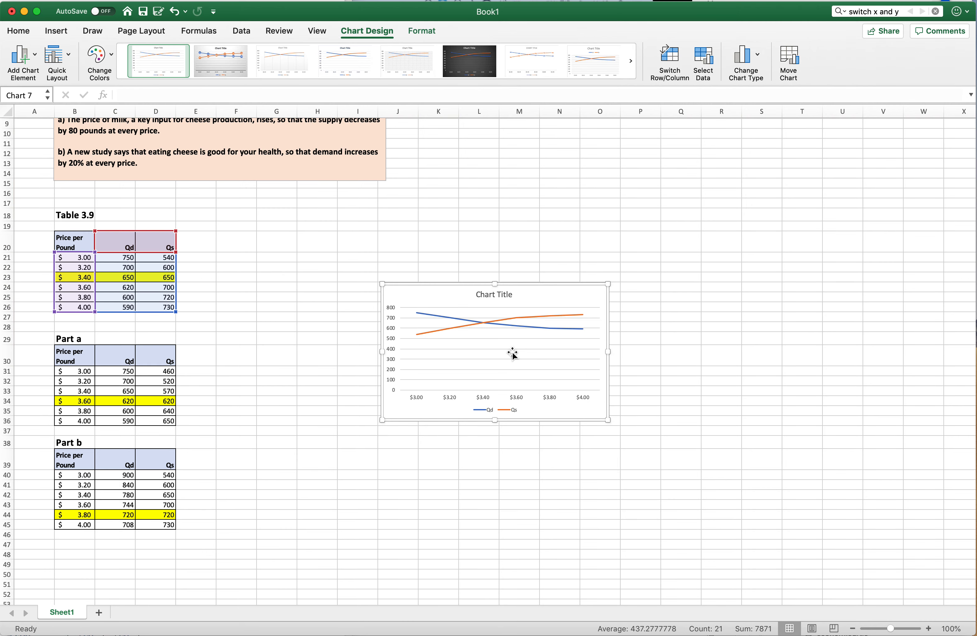
drag(537, 282, 408, 206)
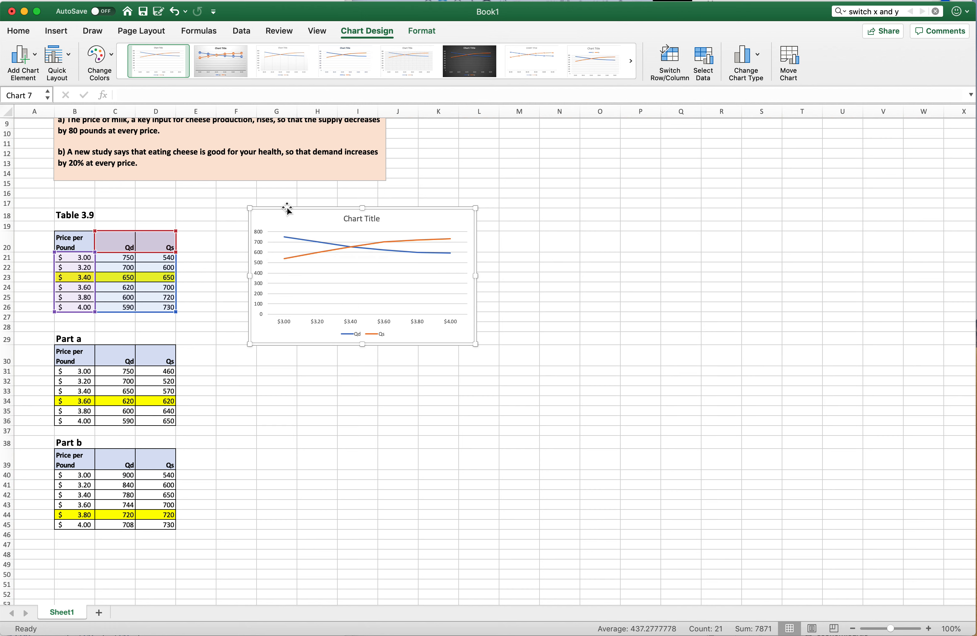
key(Delete)
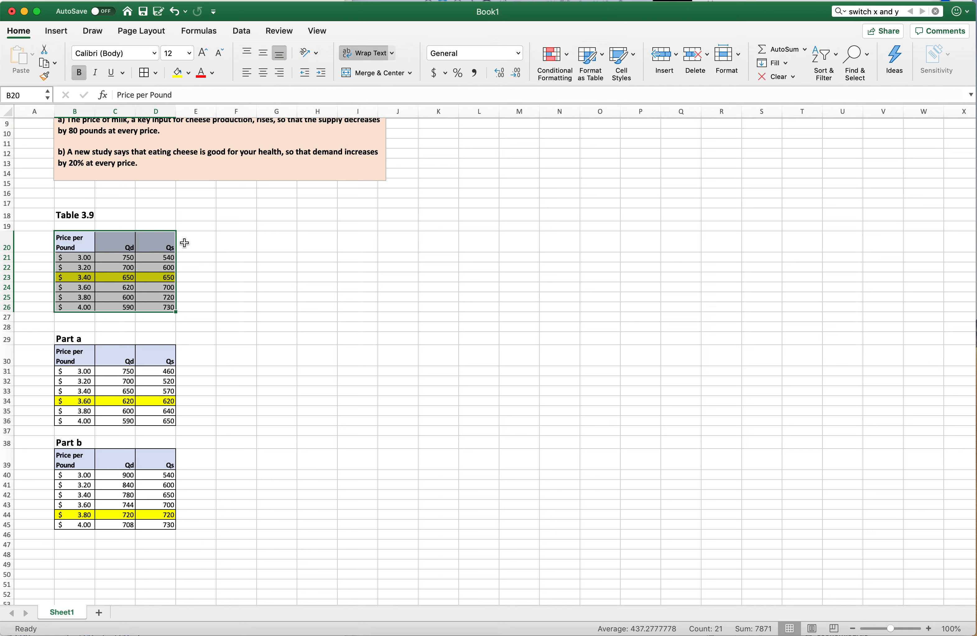
Insert a scatter chart with straight lines and markers from Table 3.9 (B20:D26) and place it beside the table
click(60, 32)
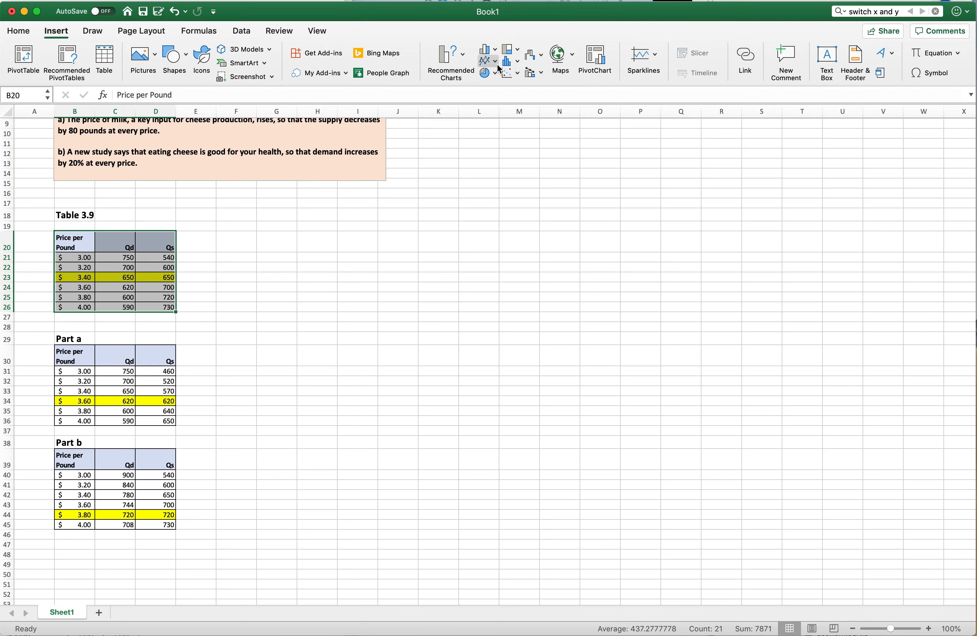
click(512, 73)
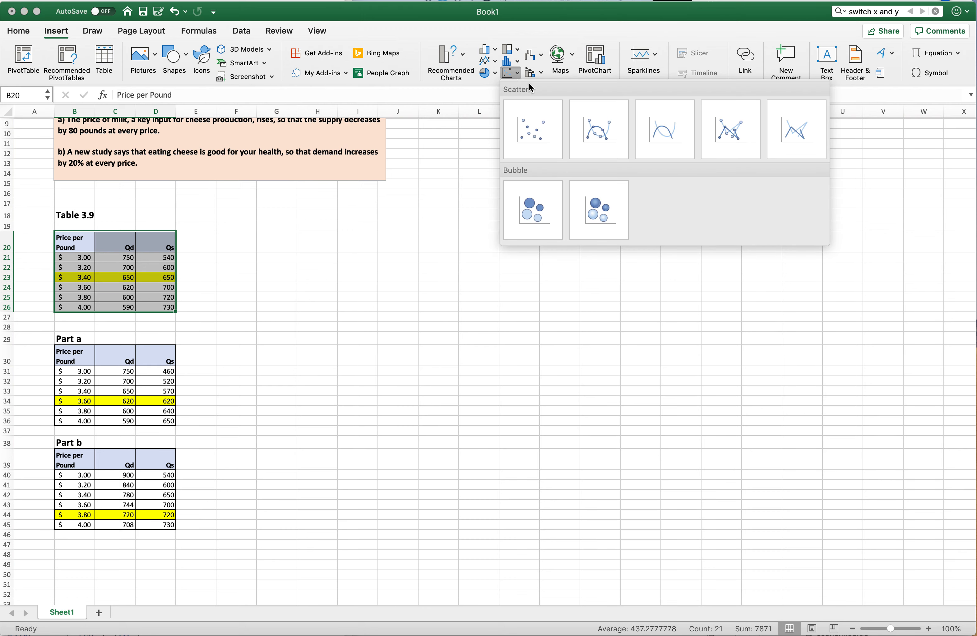
click(732, 135)
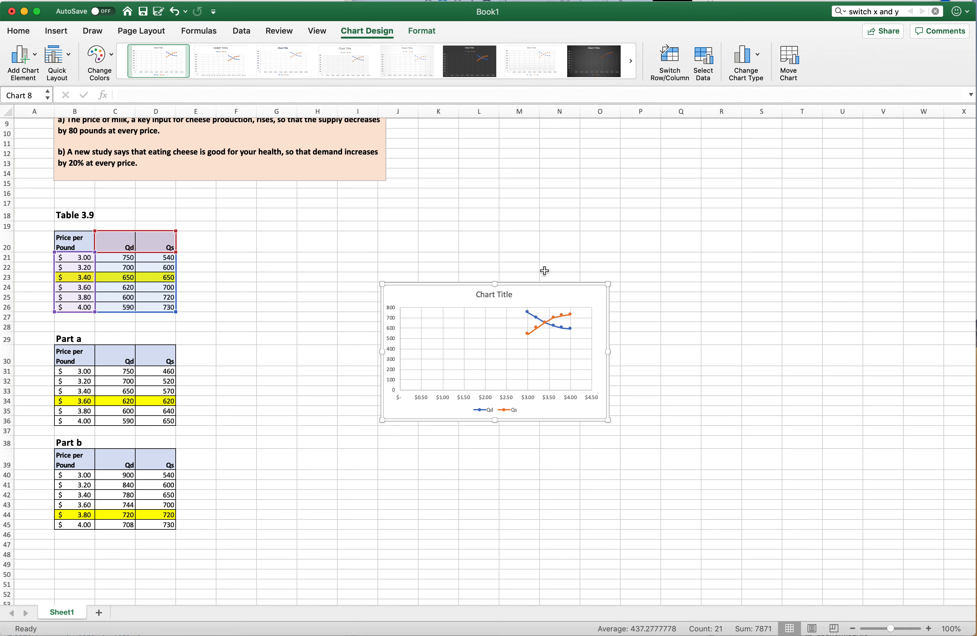
drag(537, 284, 401, 211)
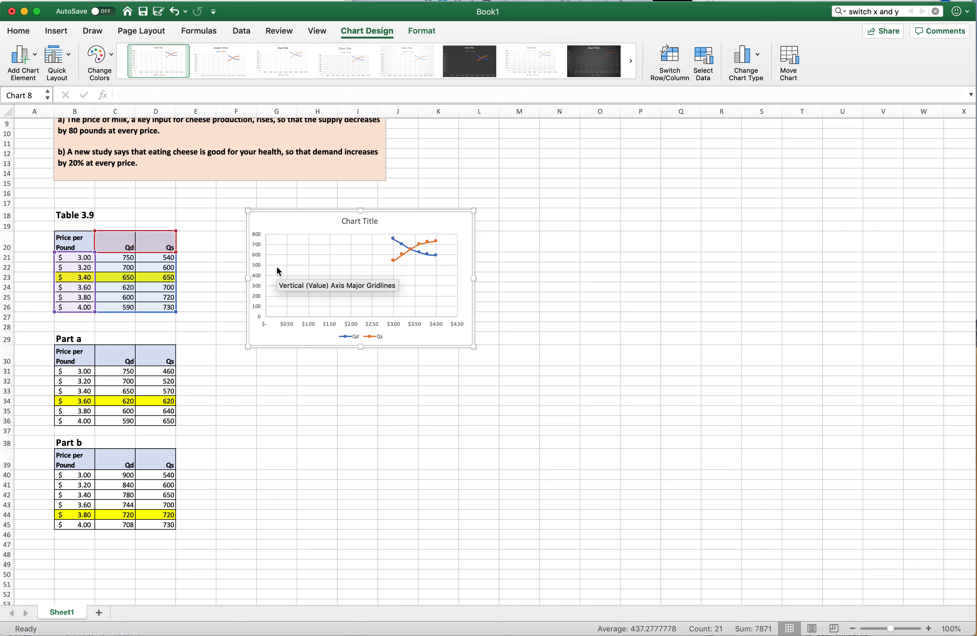
scroll(289, 268, down, 1)
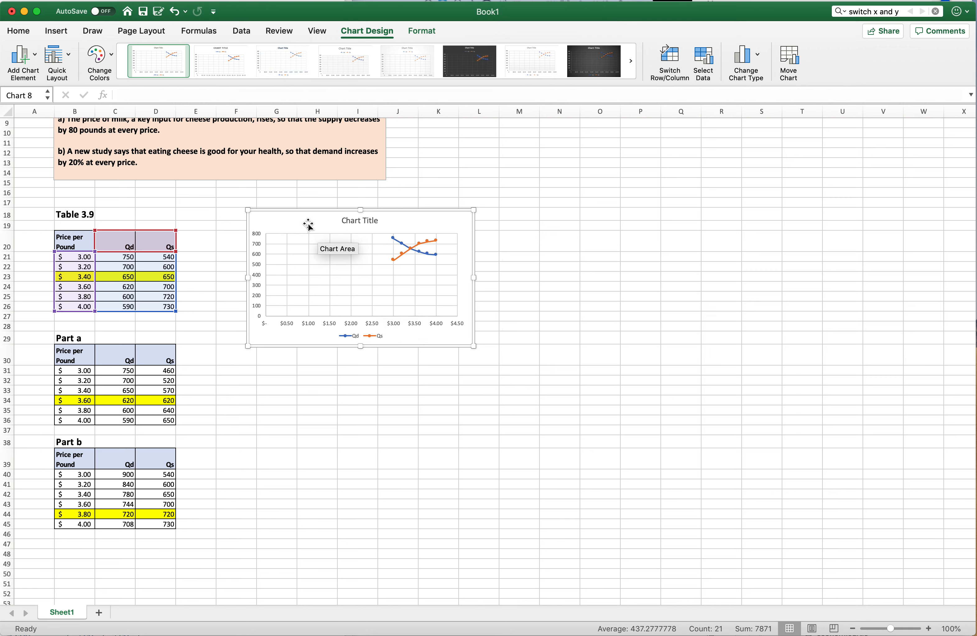
click(560, 175)
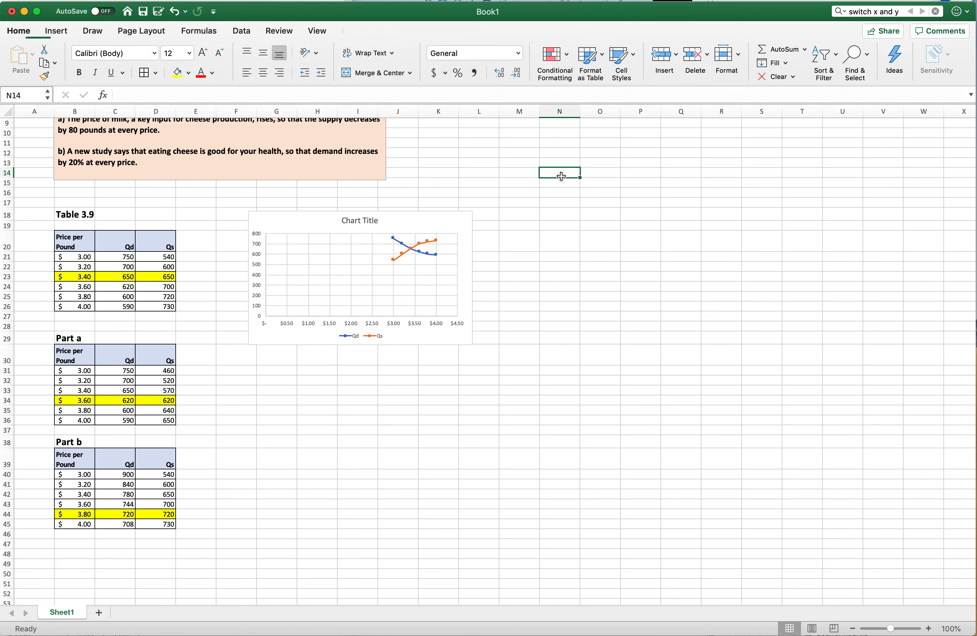
Open the data source settings of the Table 3.9 scatter chart and select the Qd series for editing
click(291, 221)
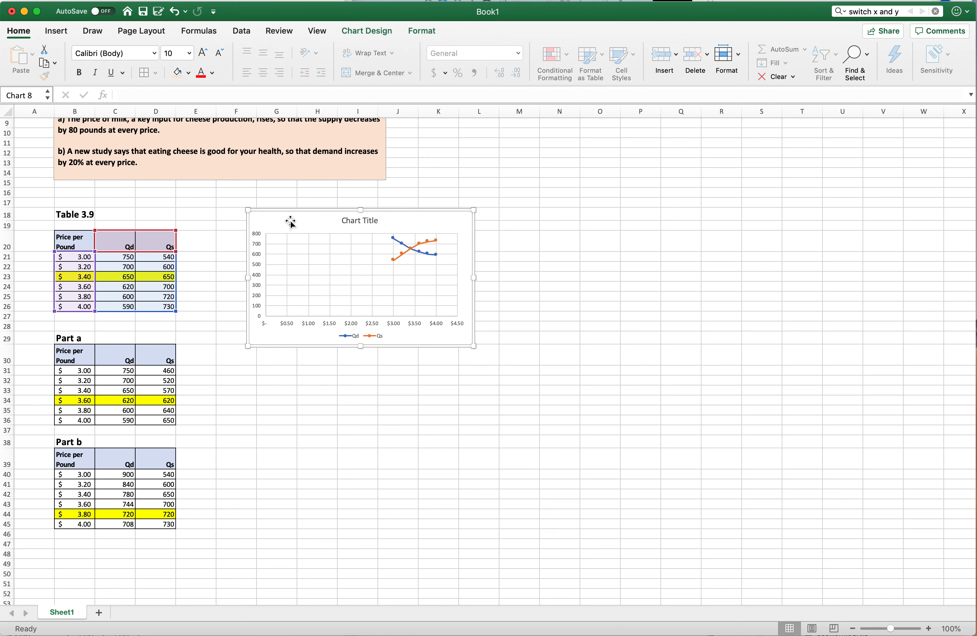
right_click(291, 224)
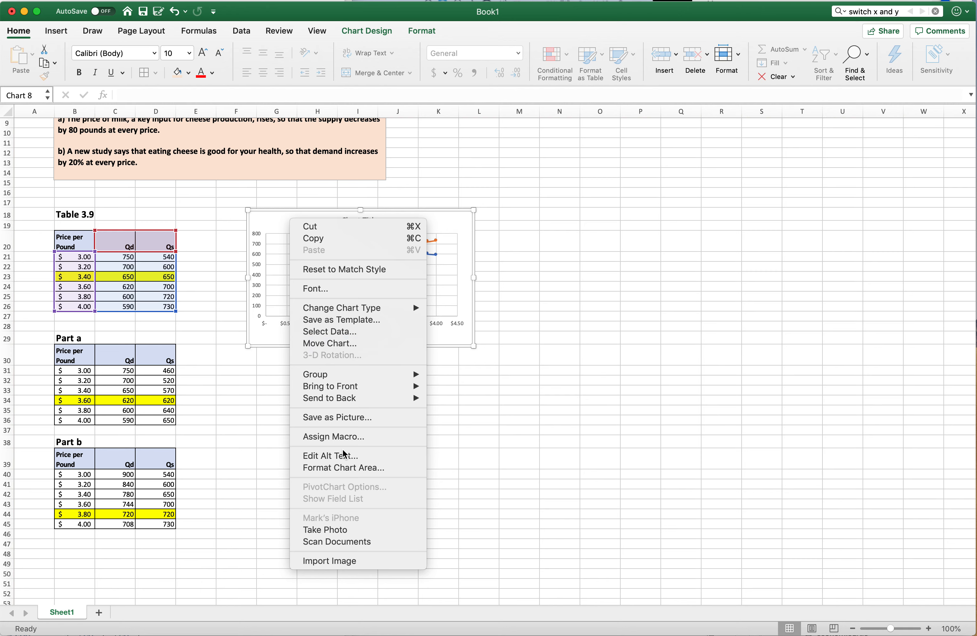
click(345, 335)
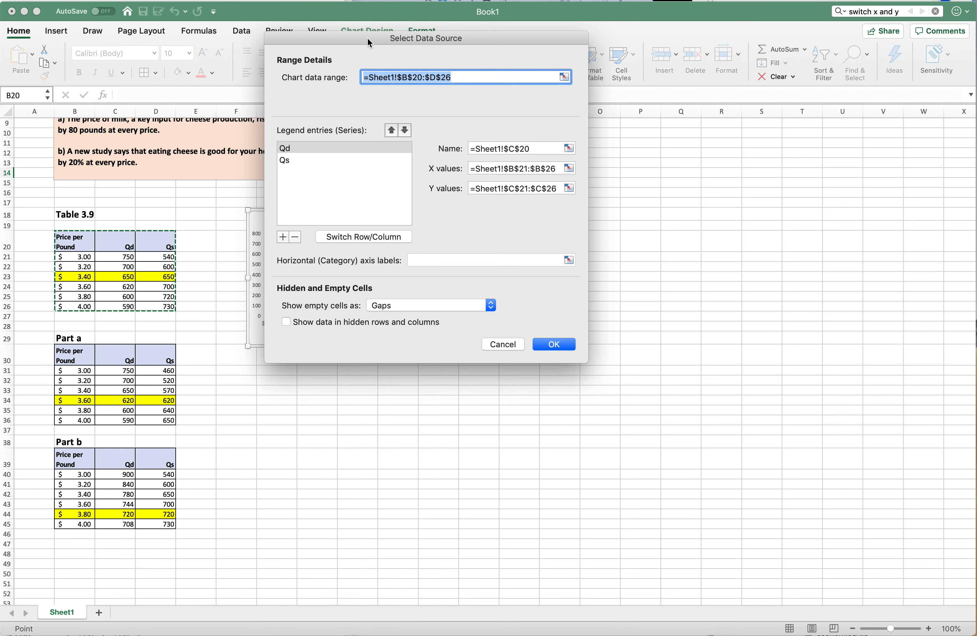
drag(367, 37, 604, 115)
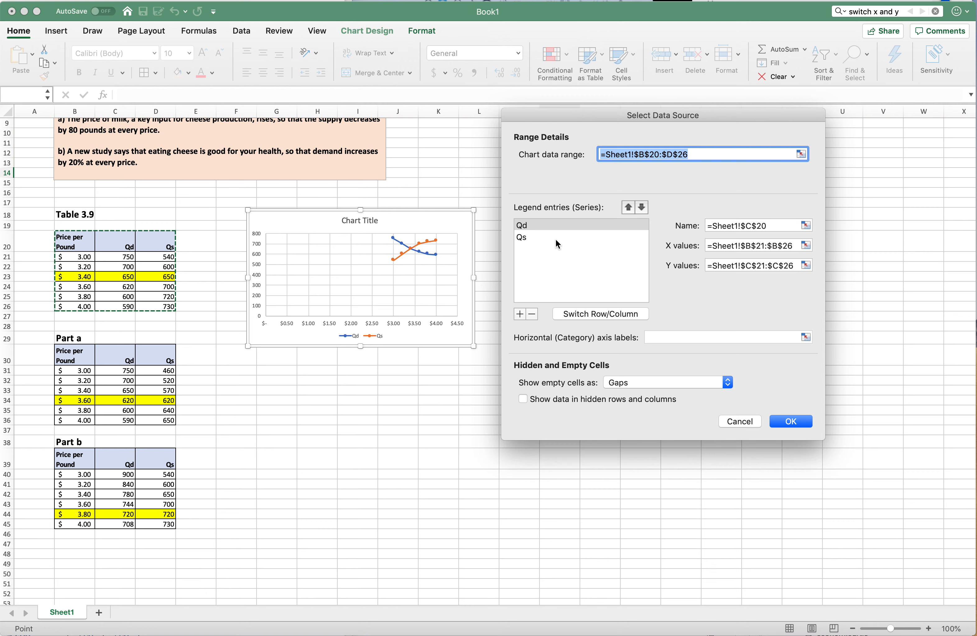
click(542, 225)
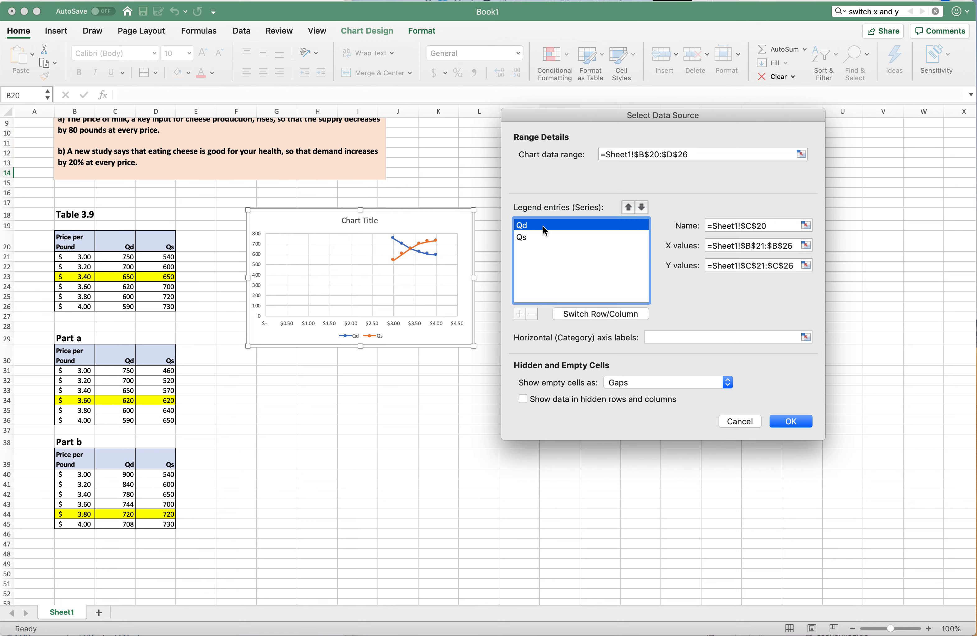
click(775, 226)
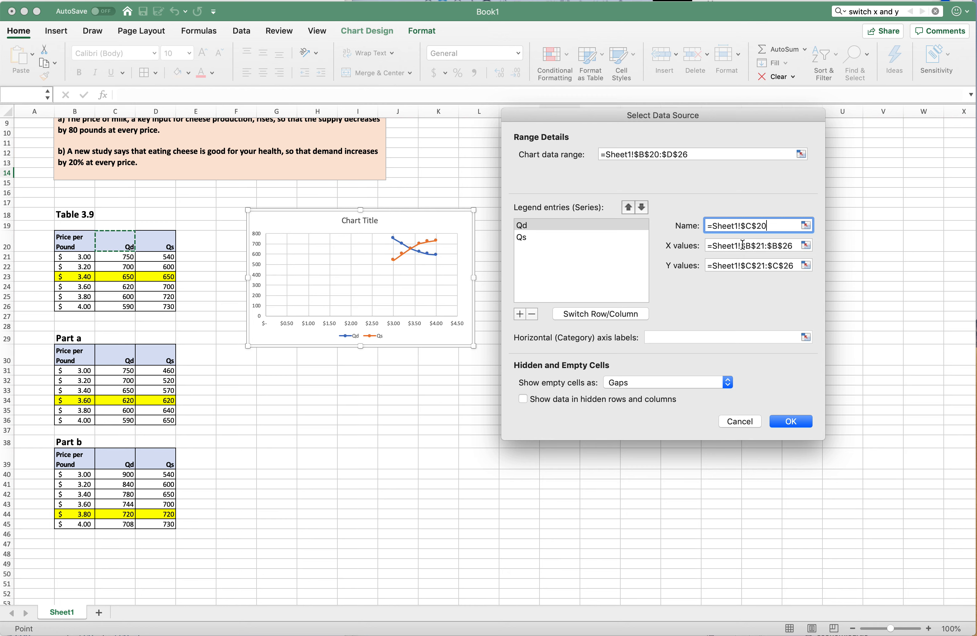
Reselect the price range B21:B26 as the Qd series' X values
click(805, 246)
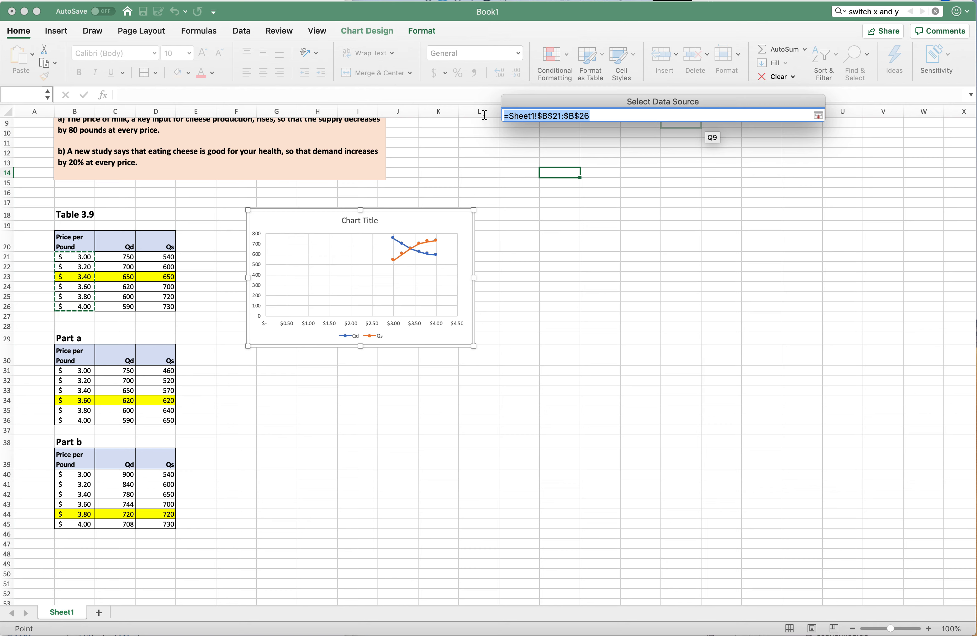
key(BackSpace)
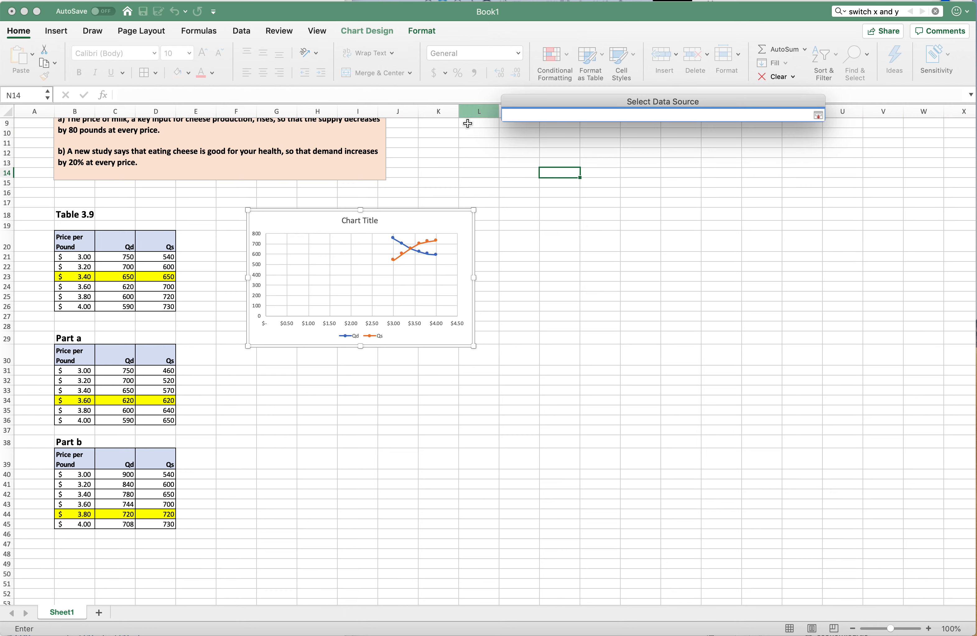
drag(78, 256, 79, 301)
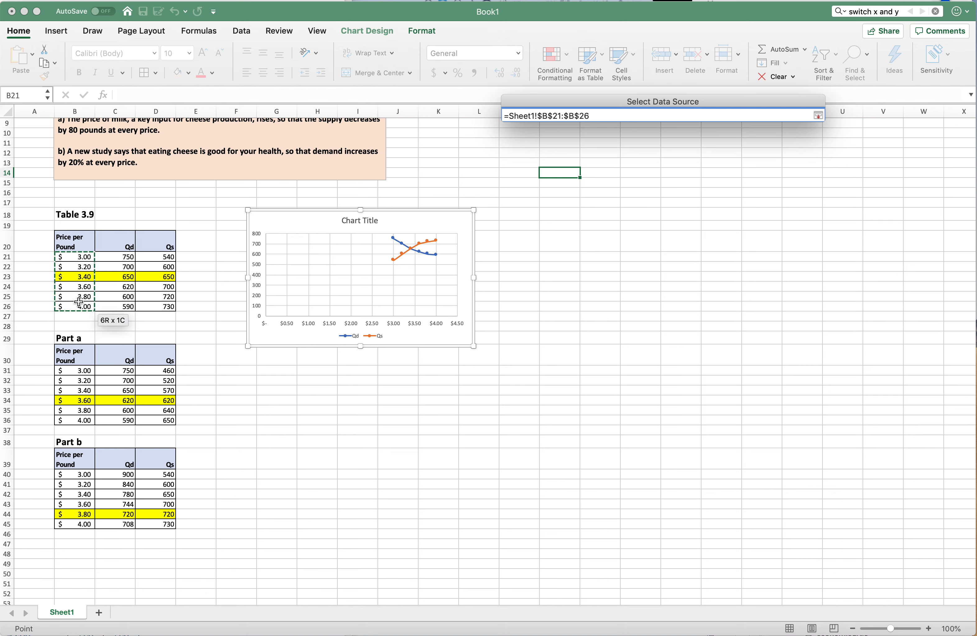
key(Return)
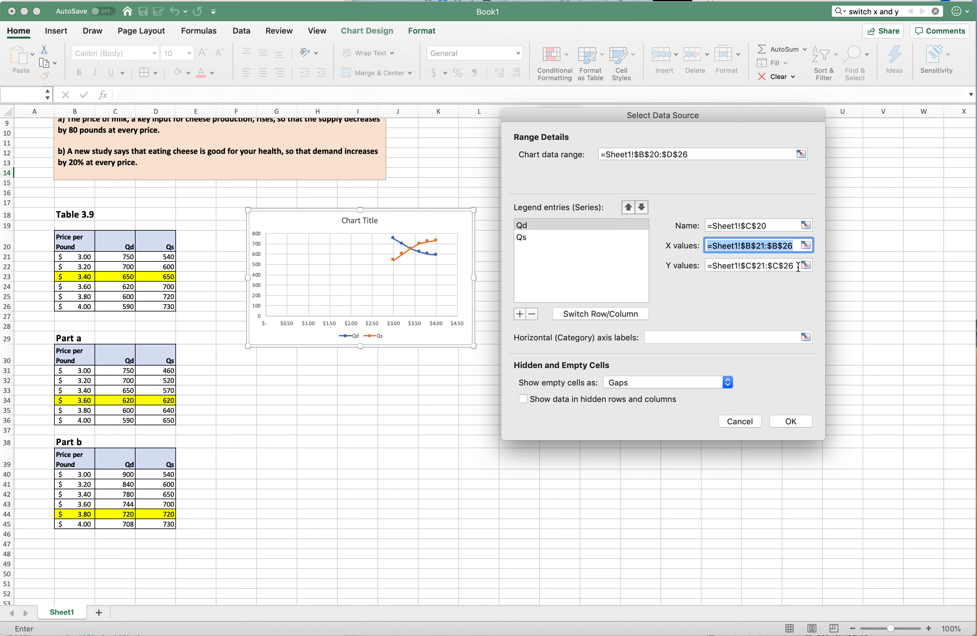
click(805, 245)
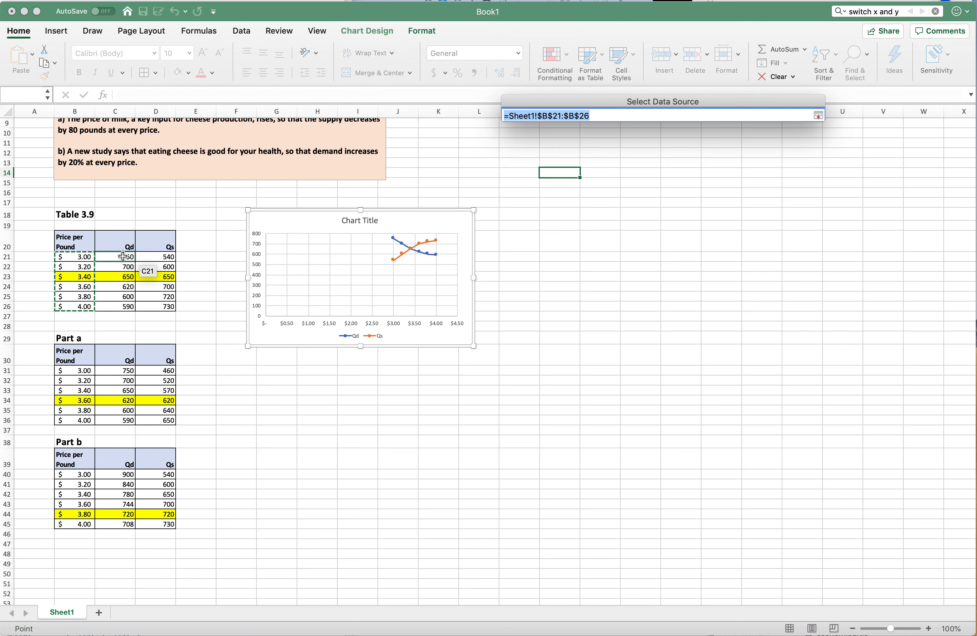
drag(123, 257, 123, 303)
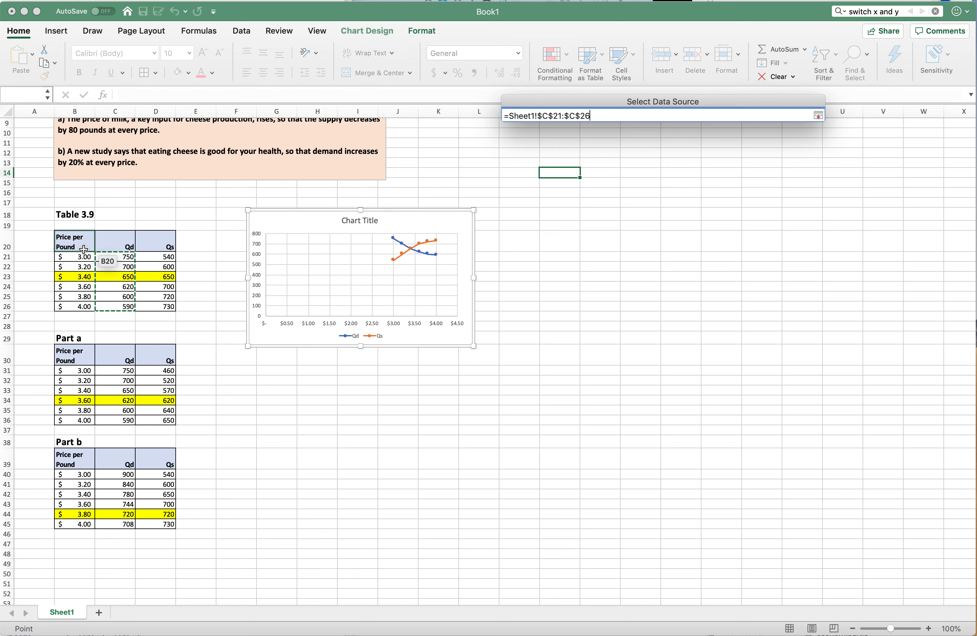
drag(74, 257, 90, 308)
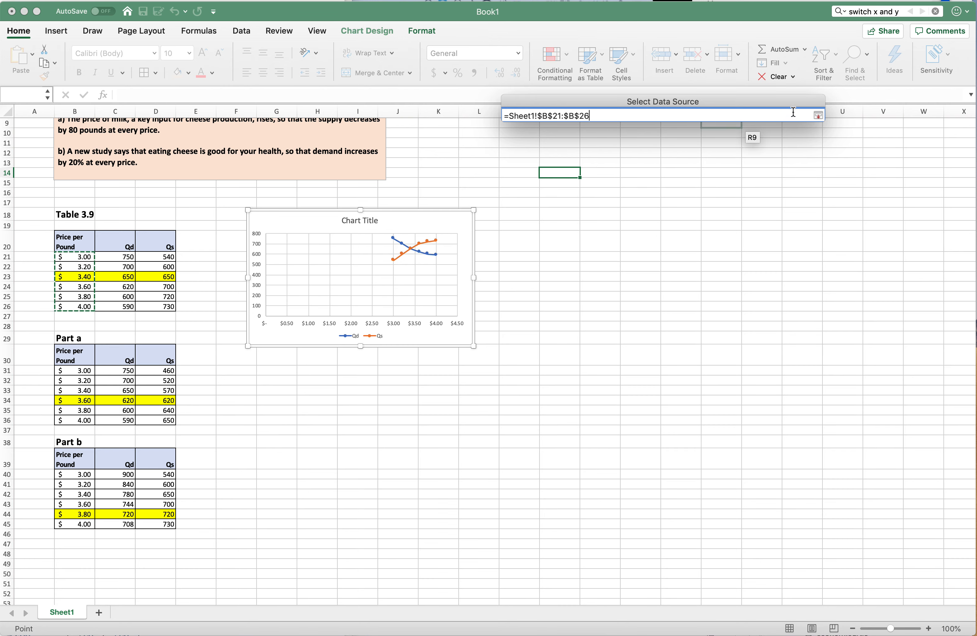
key(Return)
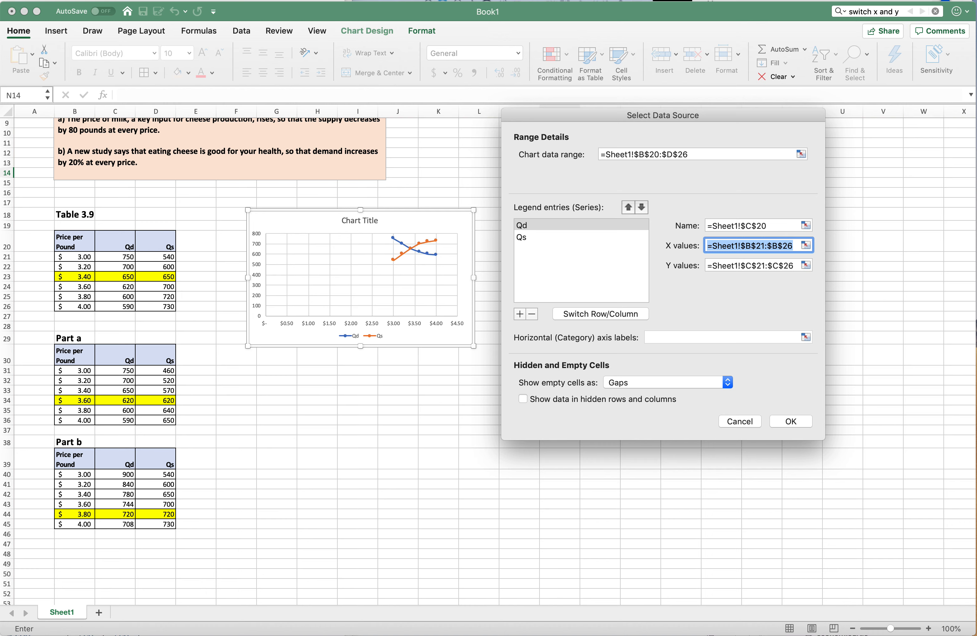
Swap the Qd series' axes by setting its X values to C21:C26 and its Y values to B21:B26
click(806, 245)
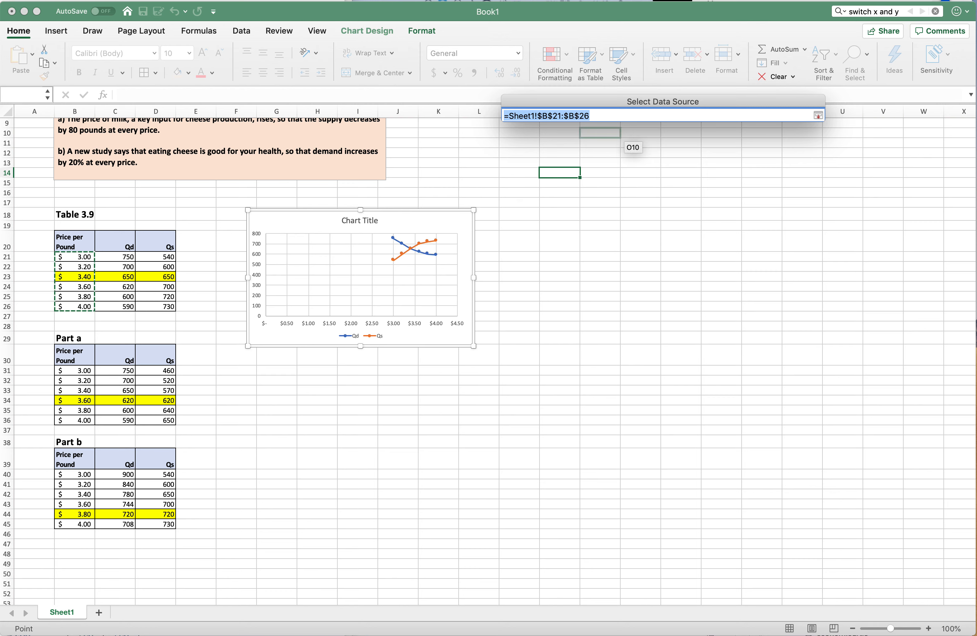
key(BackSpace)
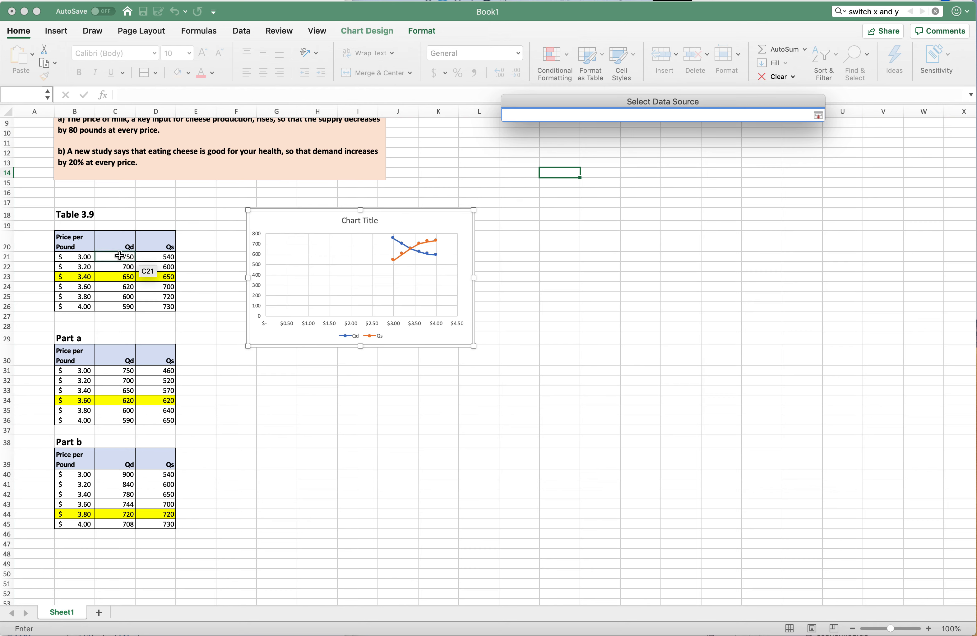
drag(119, 255, 120, 304)
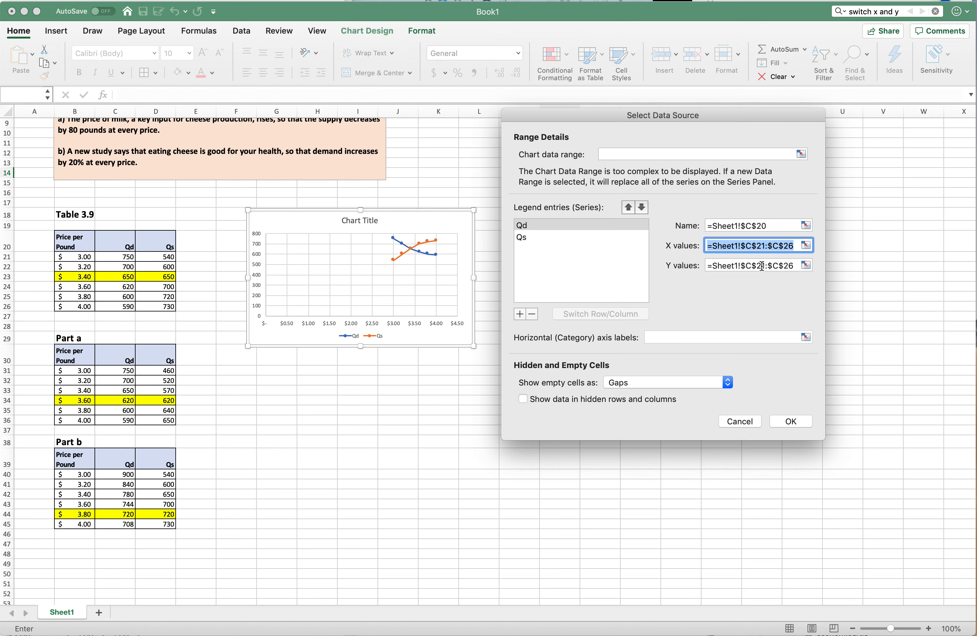
click(805, 266)
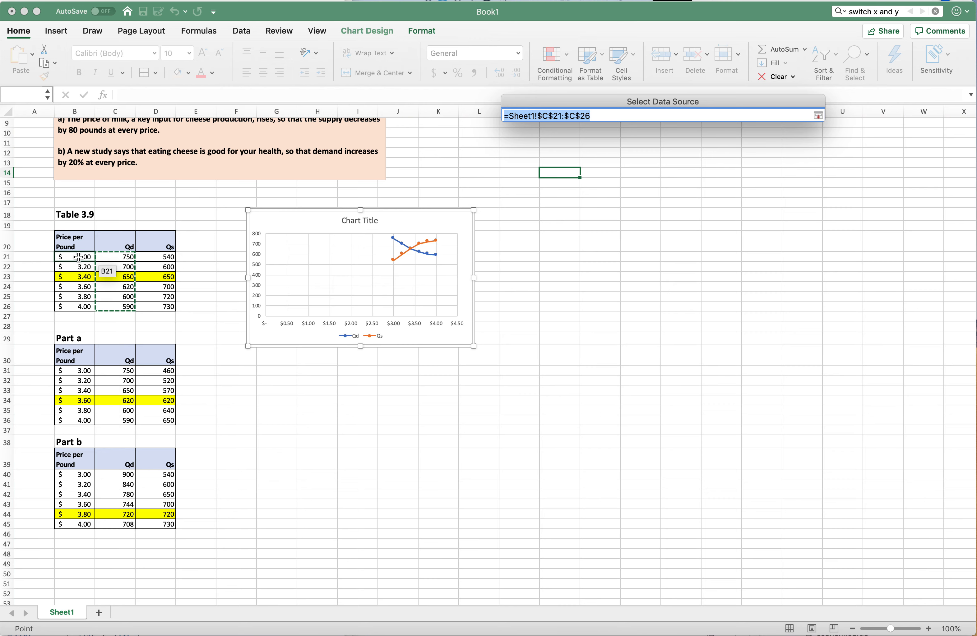
drag(78, 256, 80, 309)
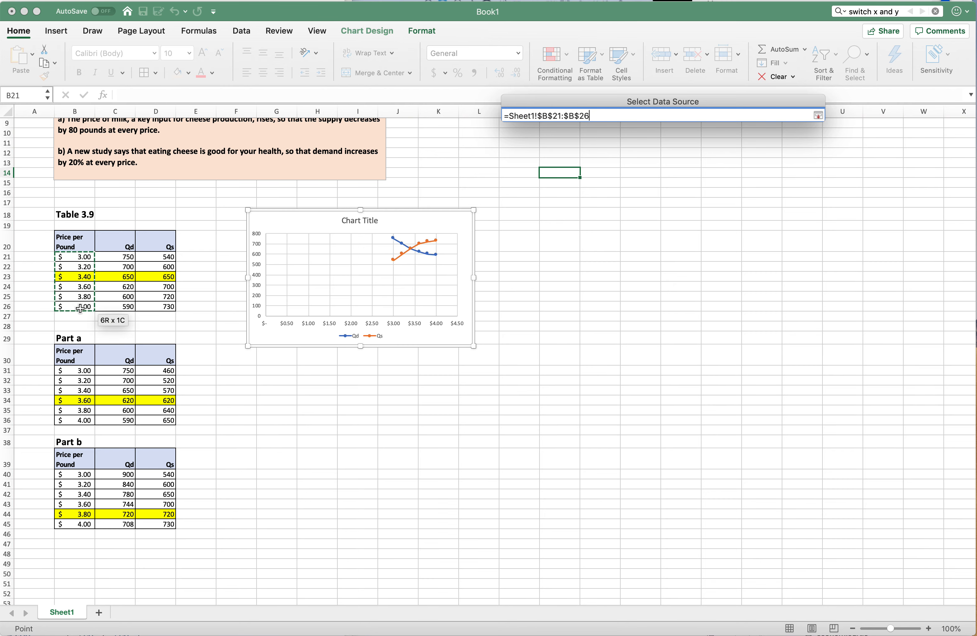
key(Return)
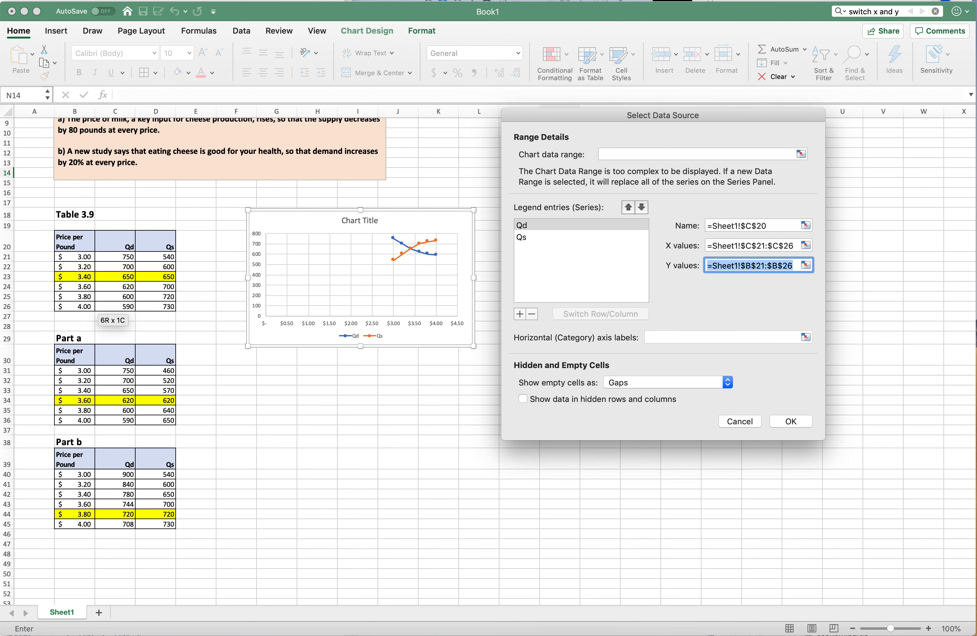
Set the Qs series' X values to the quantity supplied range D21:D26
click(524, 237)
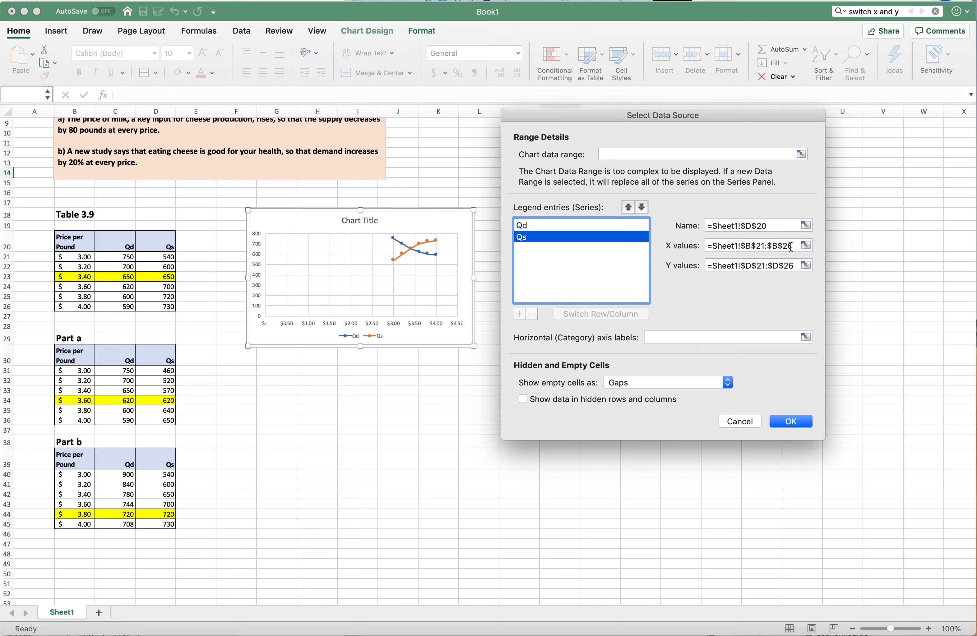
click(782, 225)
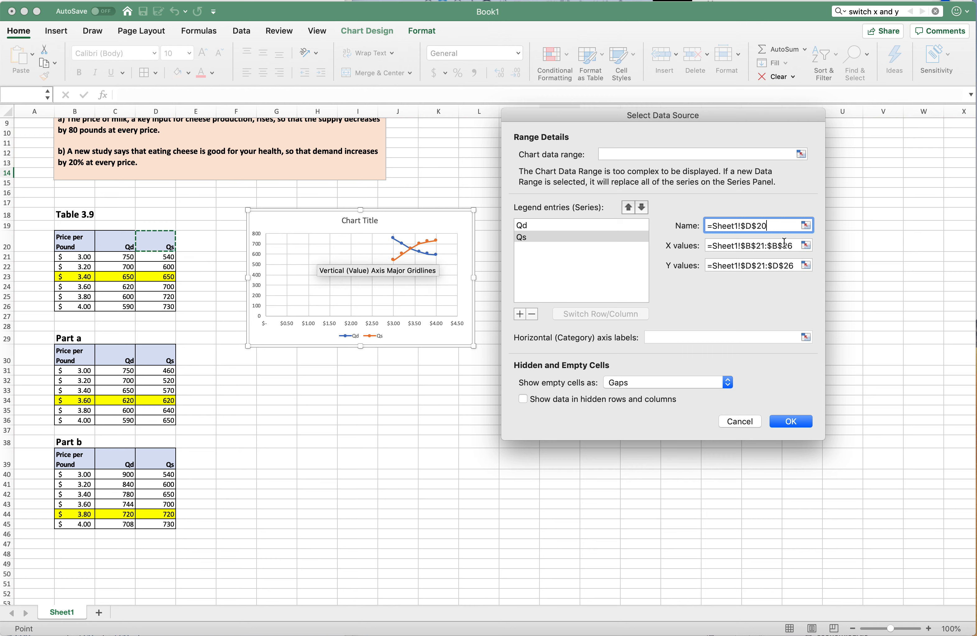
click(792, 246)
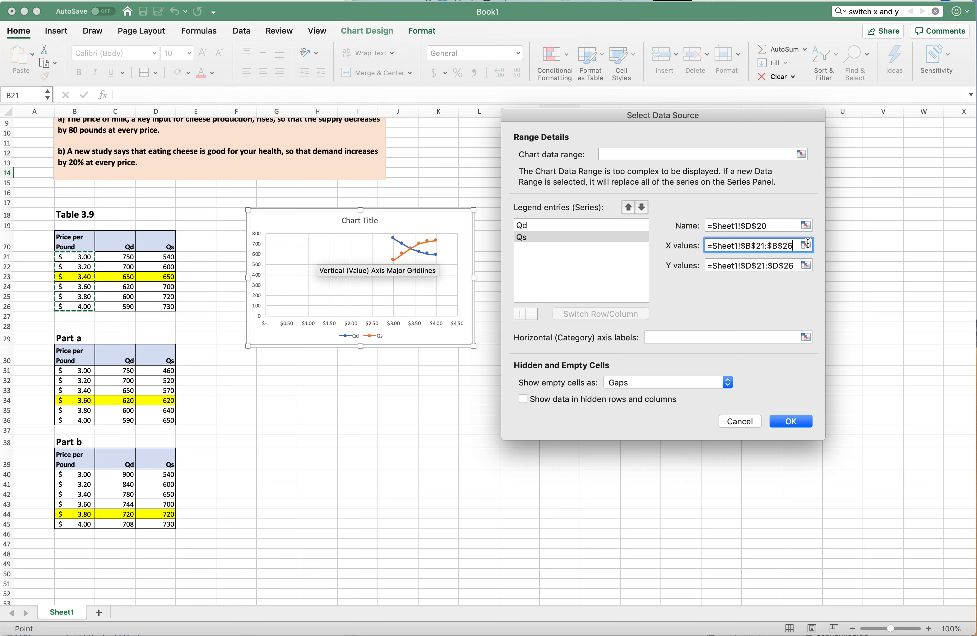
click(805, 245)
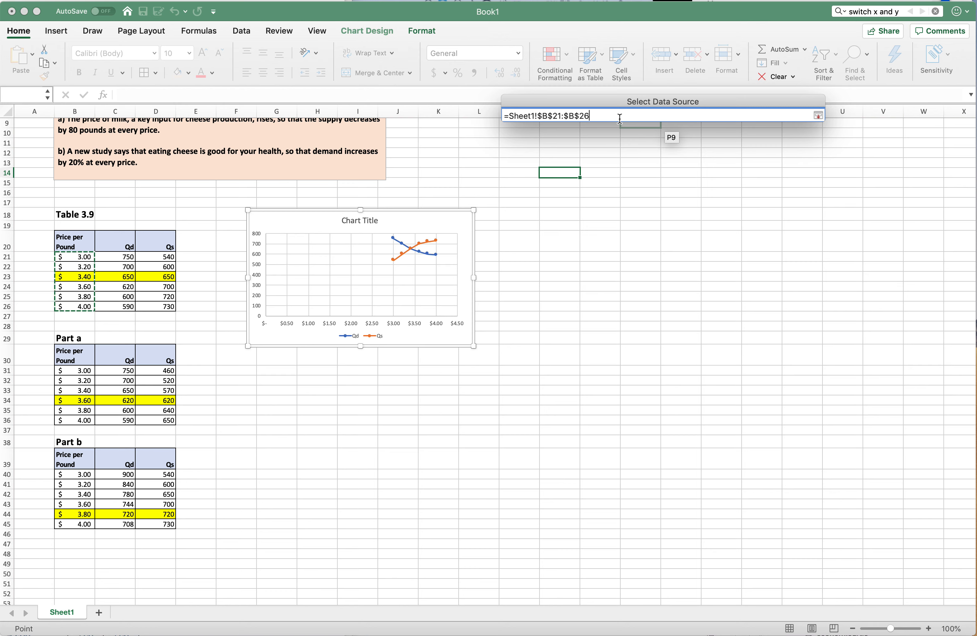
drag(610, 113, 482, 112)
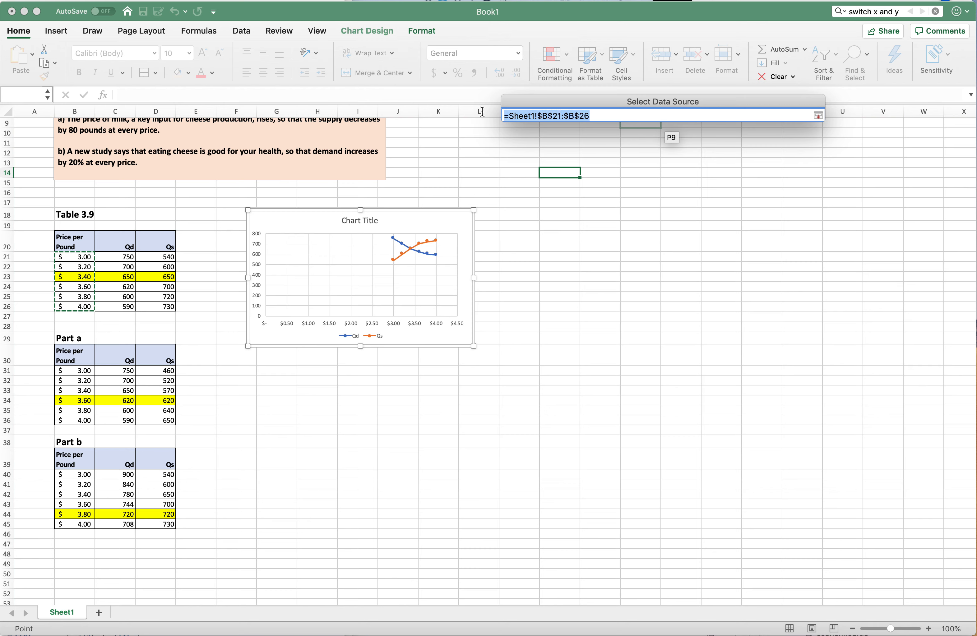
key(BackSpace)
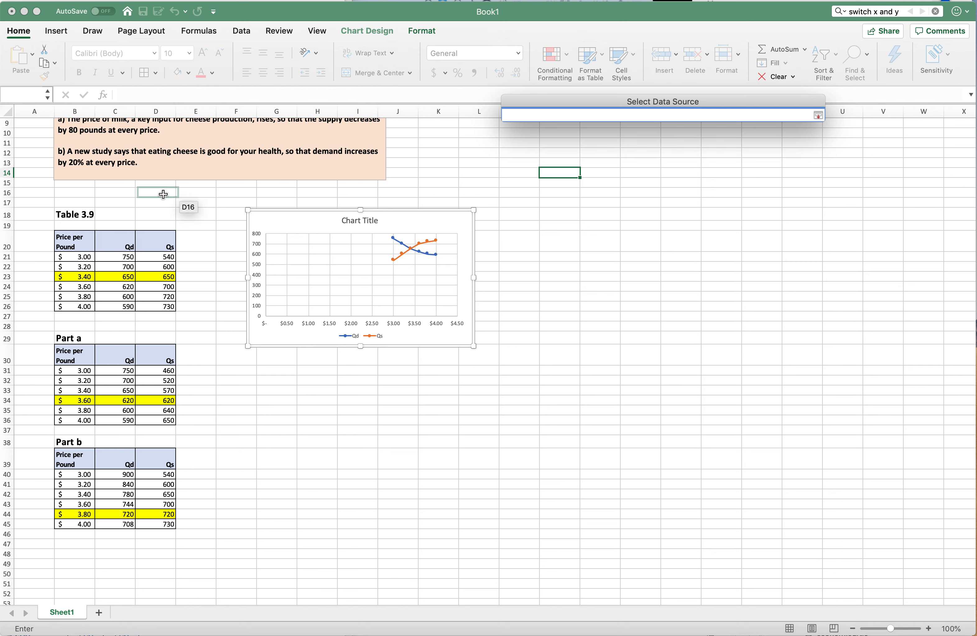
drag(154, 256, 159, 305)
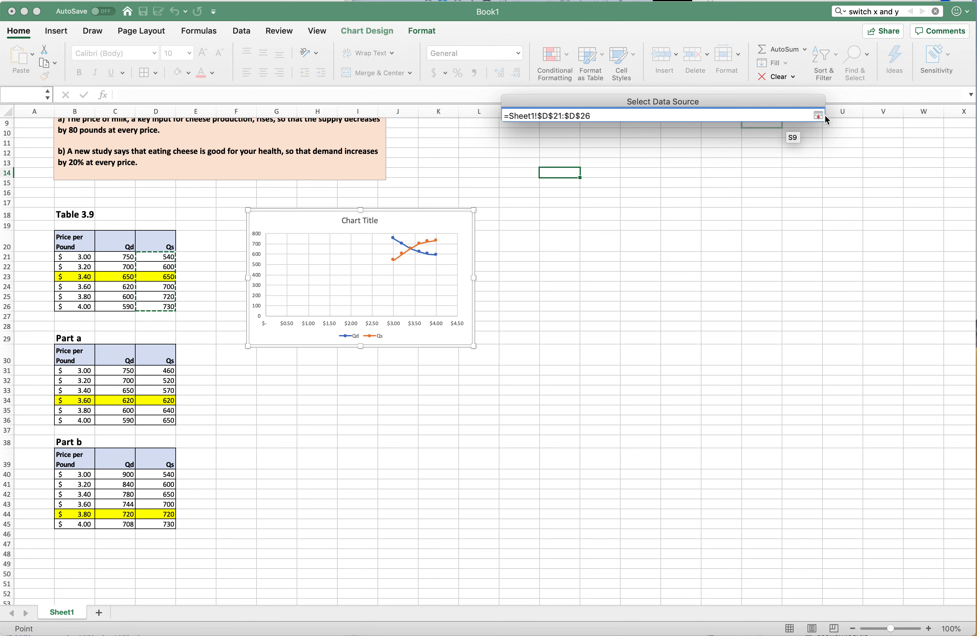
click(820, 116)
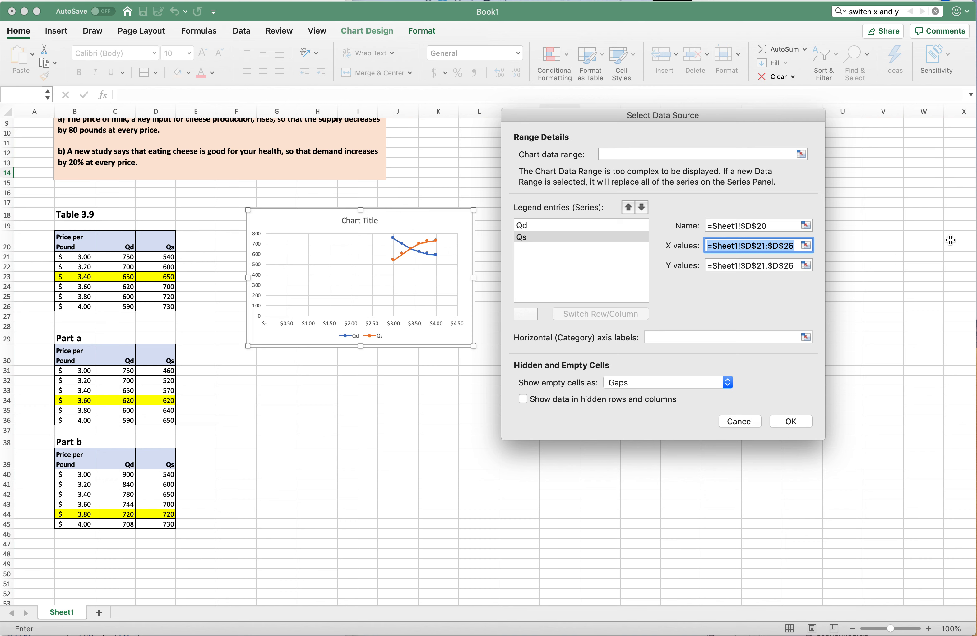
Set the Qs series' Y values to the price range B21:B26 and apply the data source changes to the chart
click(797, 265)
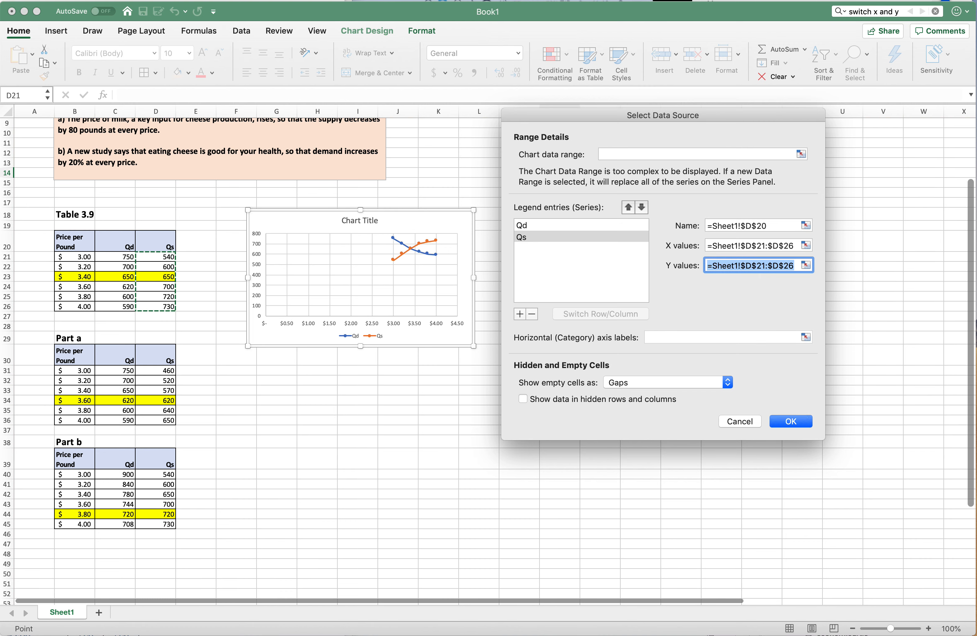
key(BackSpace)
click(807, 265)
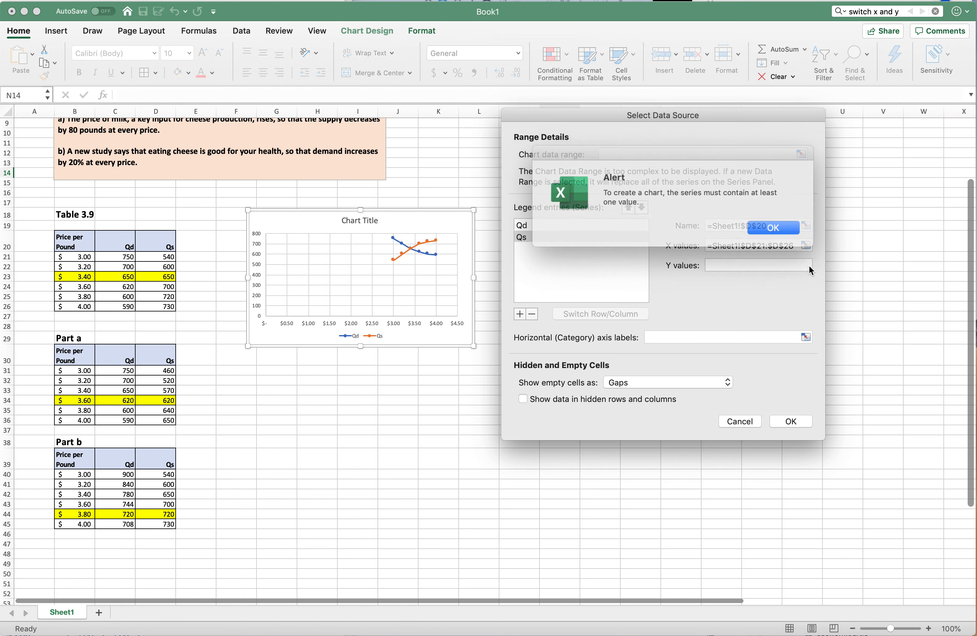
click(777, 226)
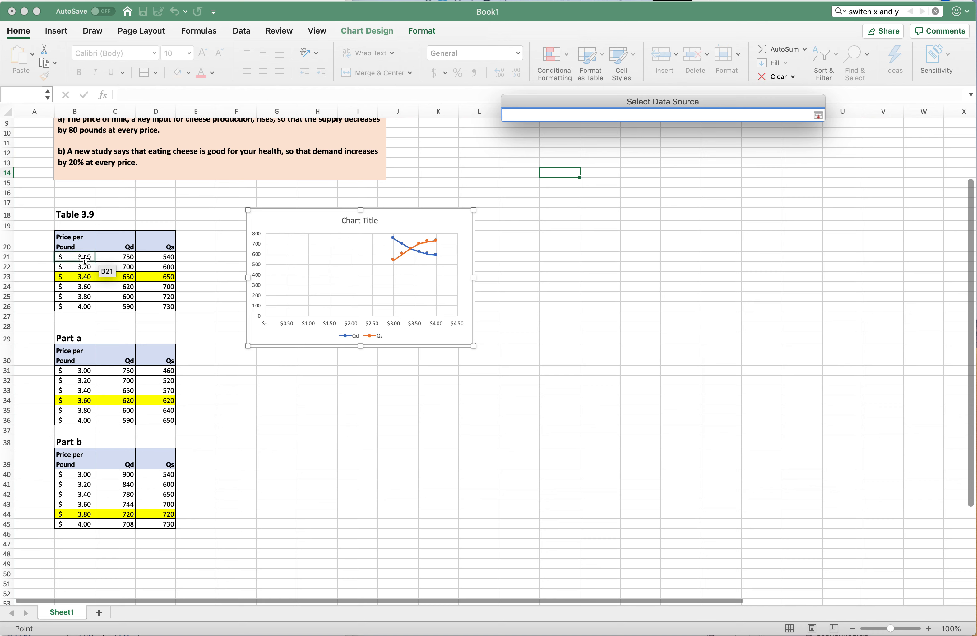
drag(84, 257, 83, 309)
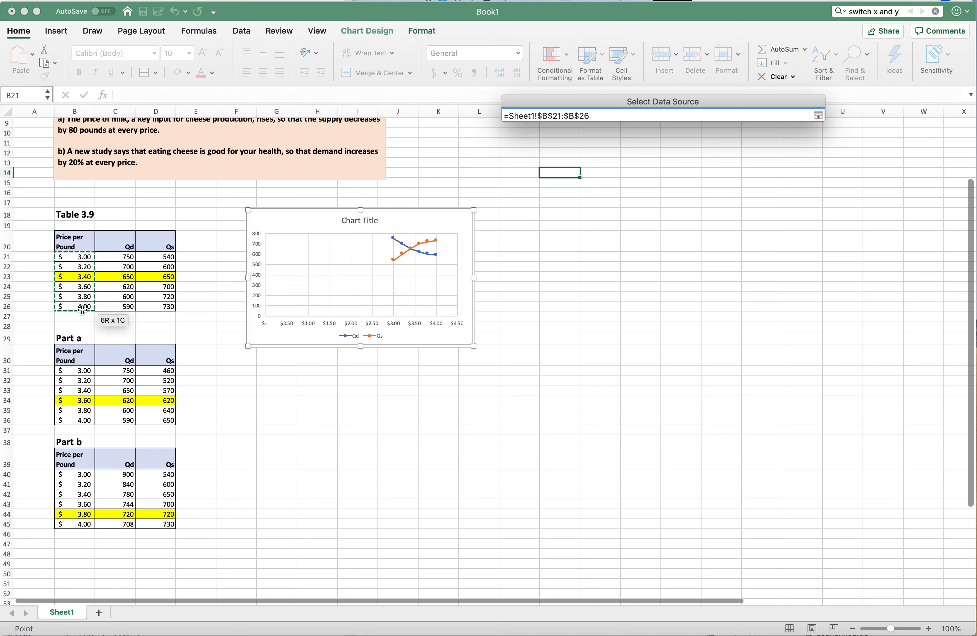
key(Return)
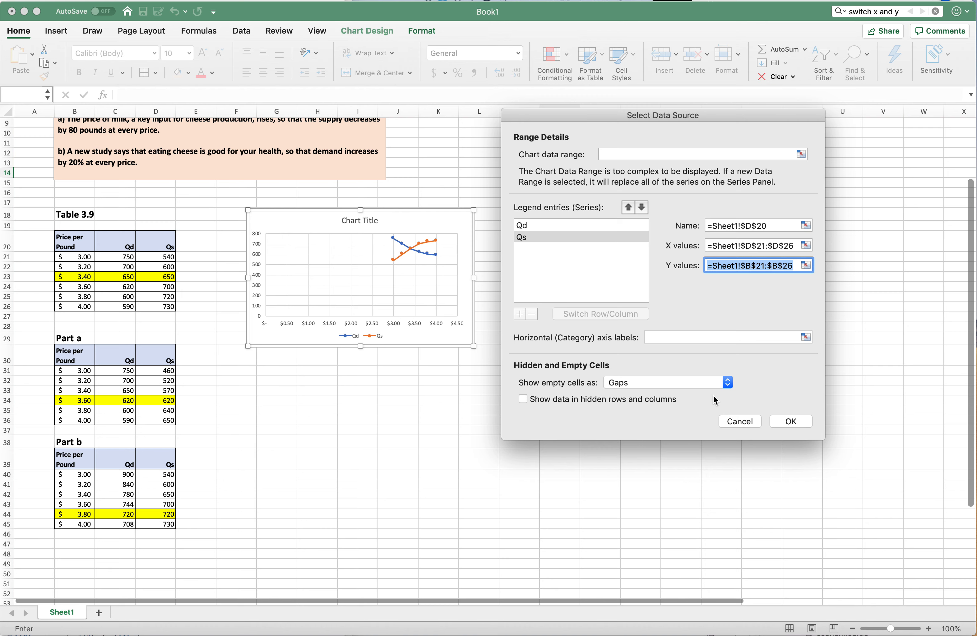
click(795, 421)
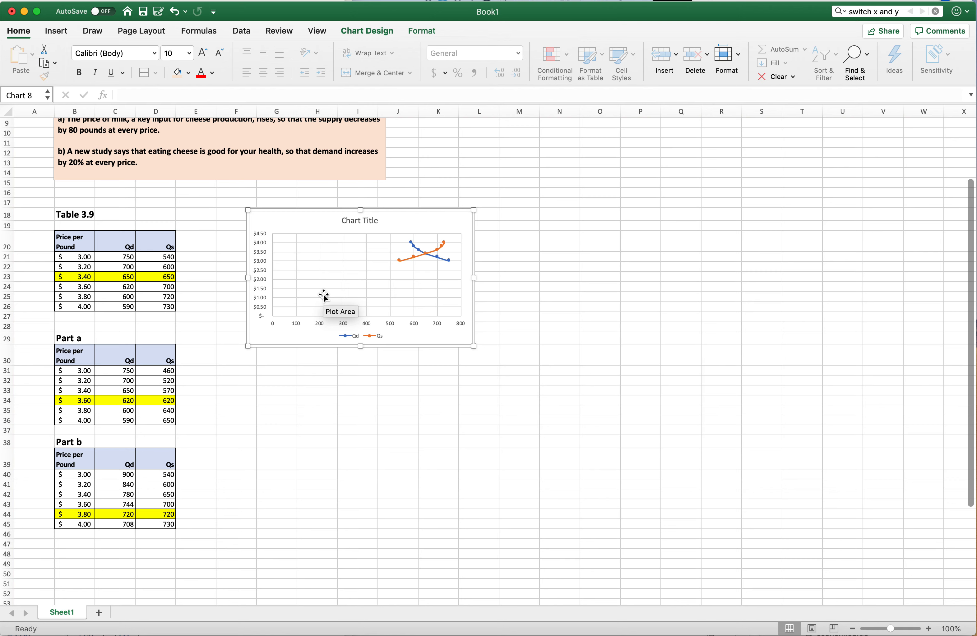
Set the minimum bound of the chart's horizontal quantity axis to 500
click(342, 323)
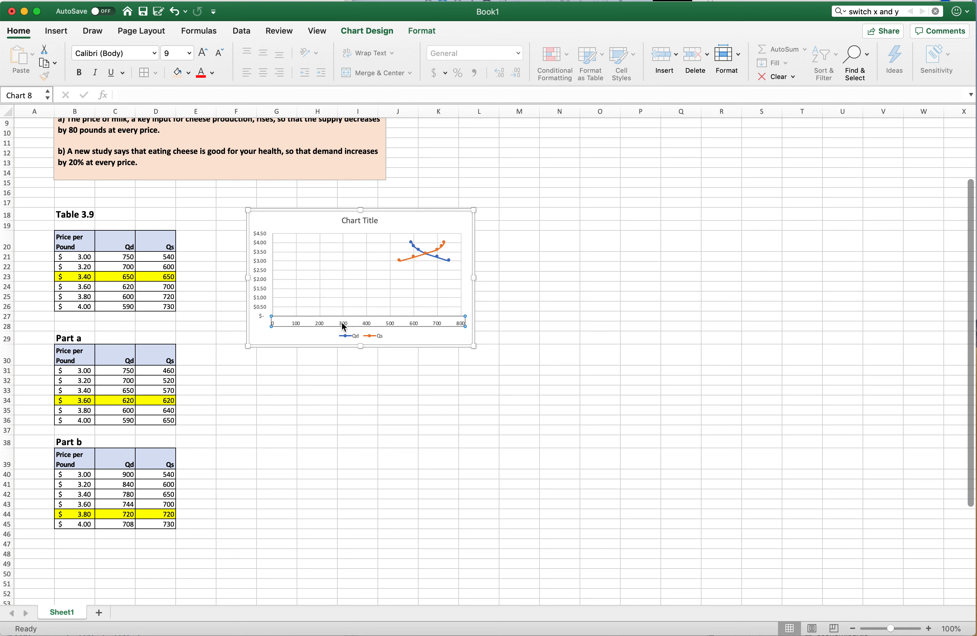
right_click(343, 327)
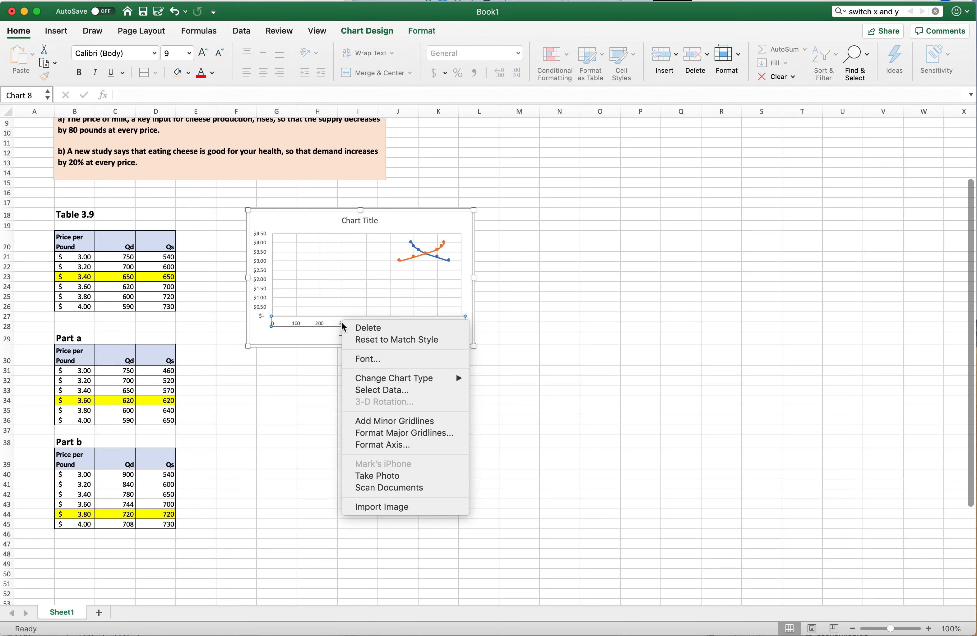
click(387, 446)
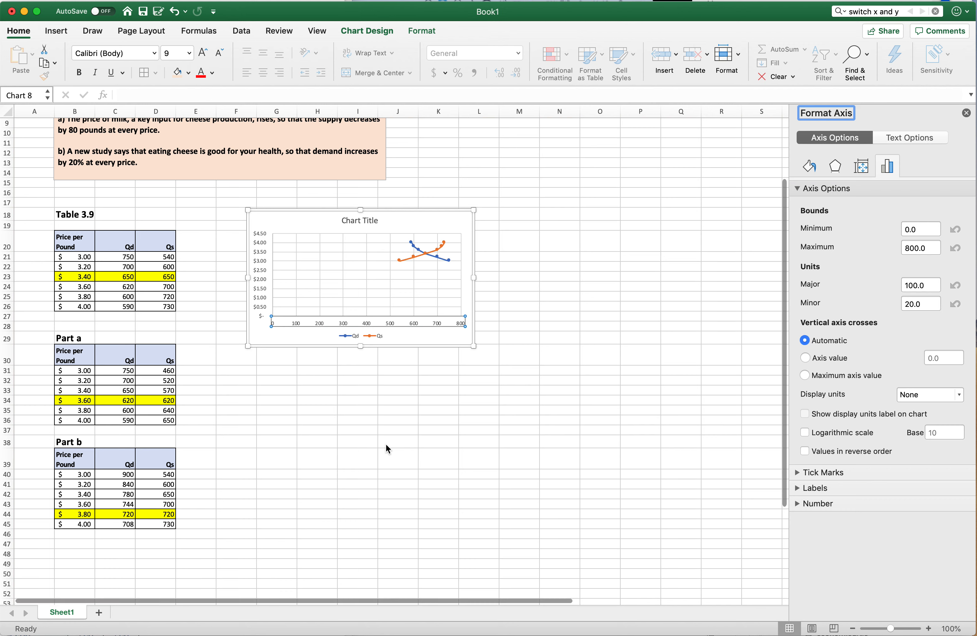
click(928, 226)
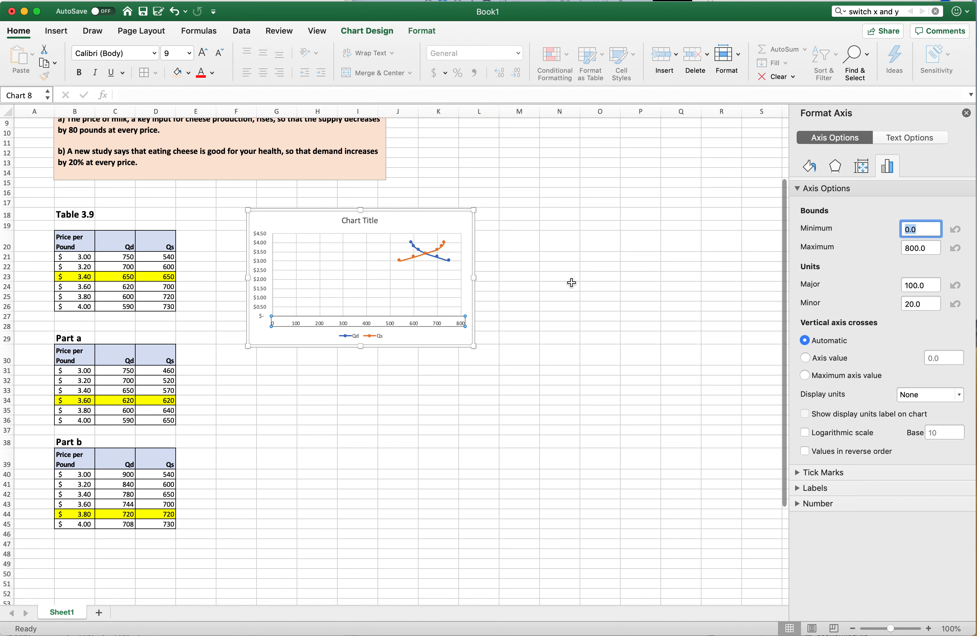
text(500)
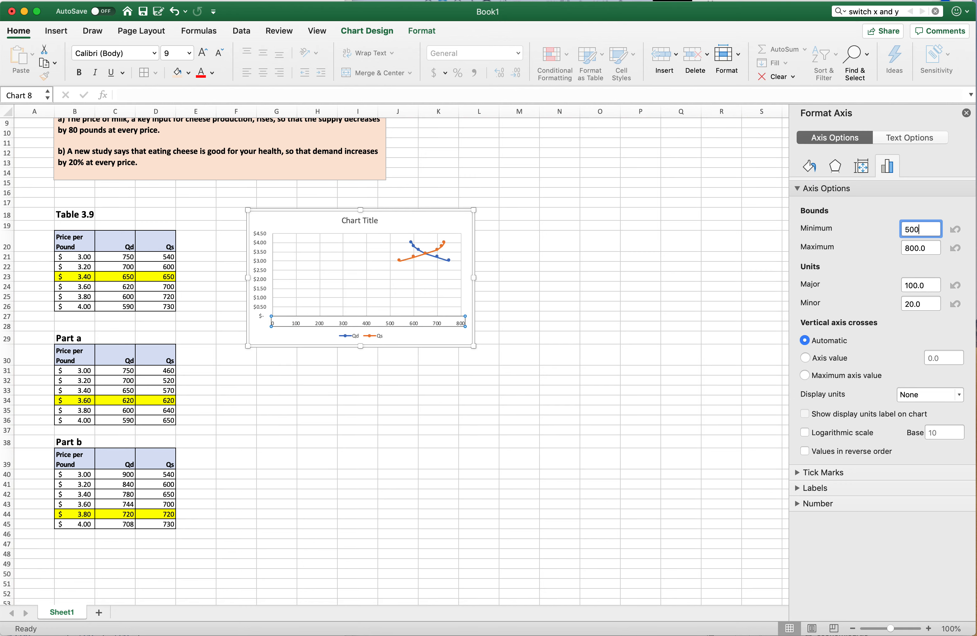
key(Return)
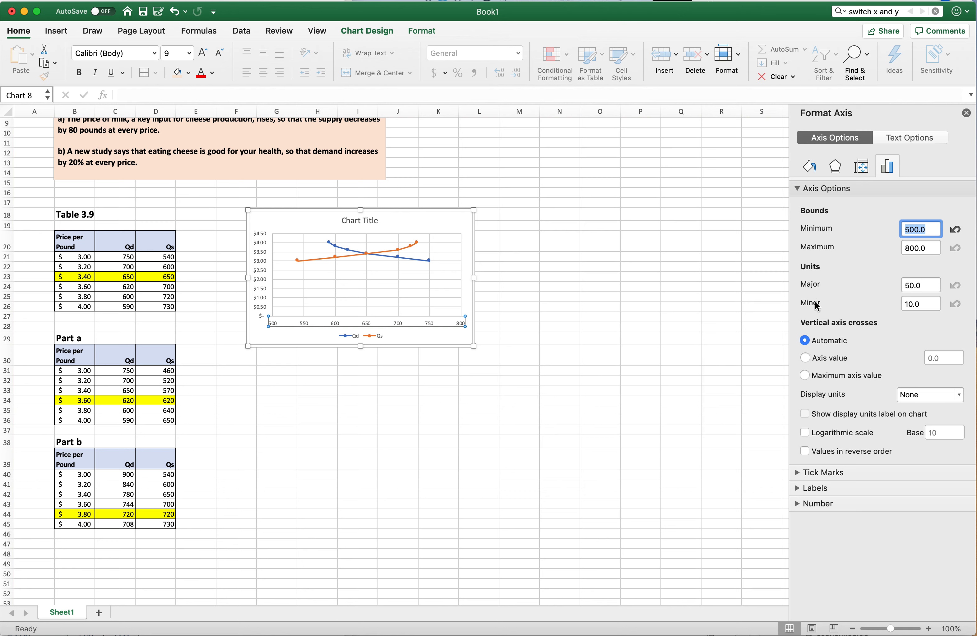
Set the minimum bound of the chart's vertical price axis to 2.5
click(263, 287)
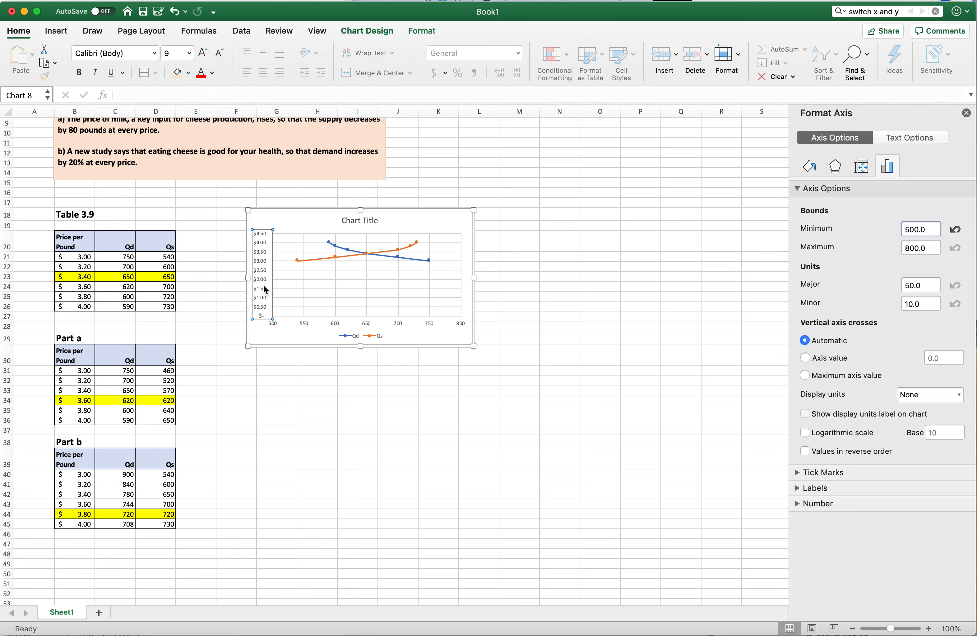
right_click(265, 287)
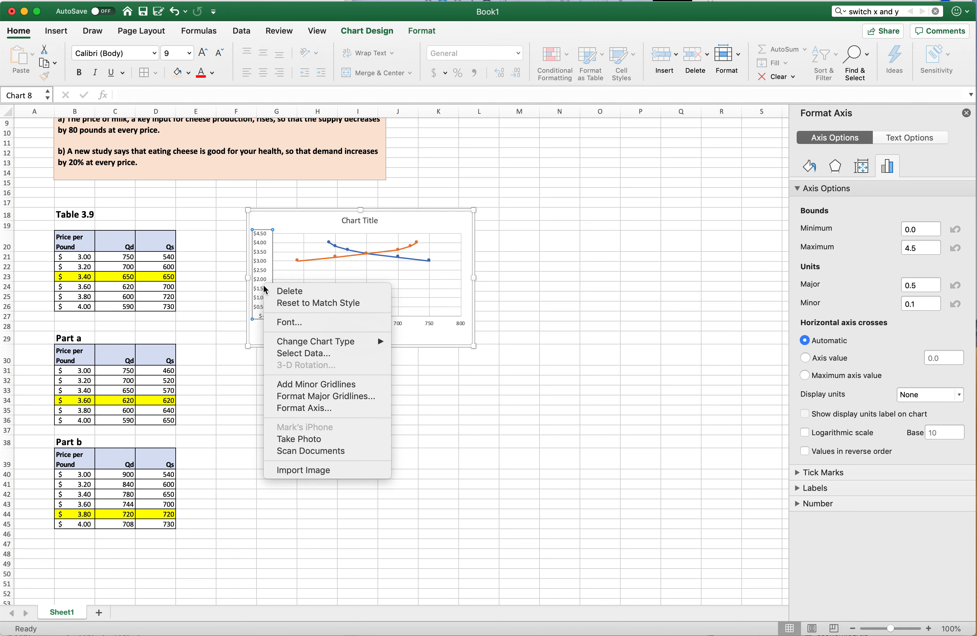
click(296, 409)
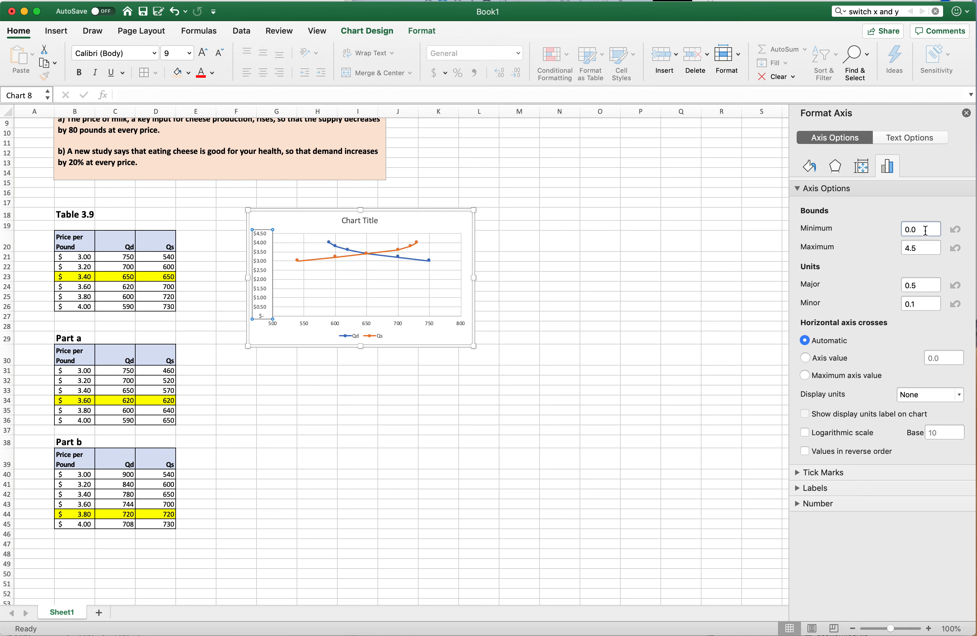
drag(925, 231, 893, 229)
text(2.5)
key(Return)
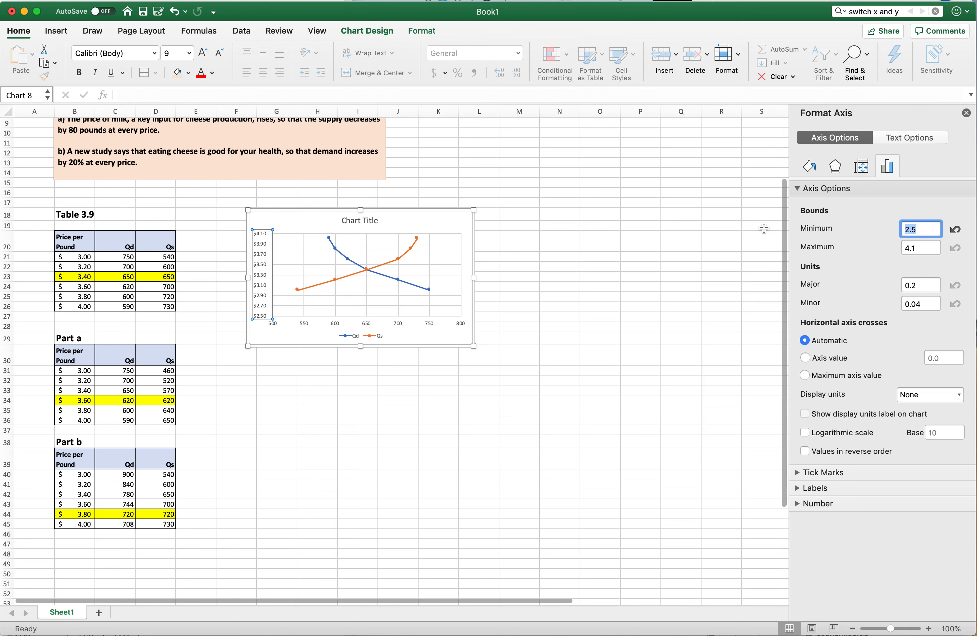
Replace the placeholder chart title with "Cheddar Cheese Supply and Demand - Base Case"
click(351, 223)
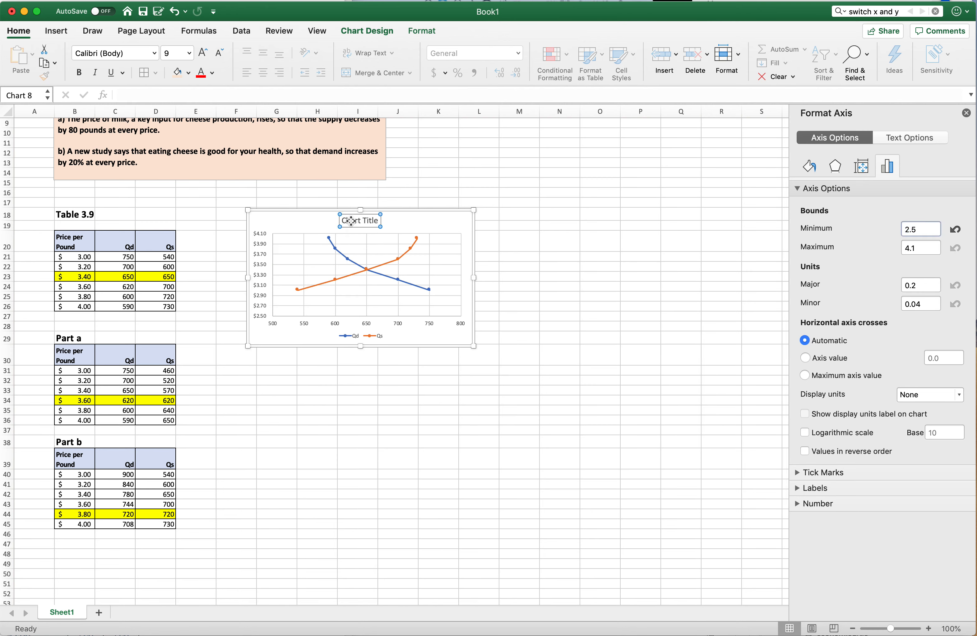
triple_click(352, 221)
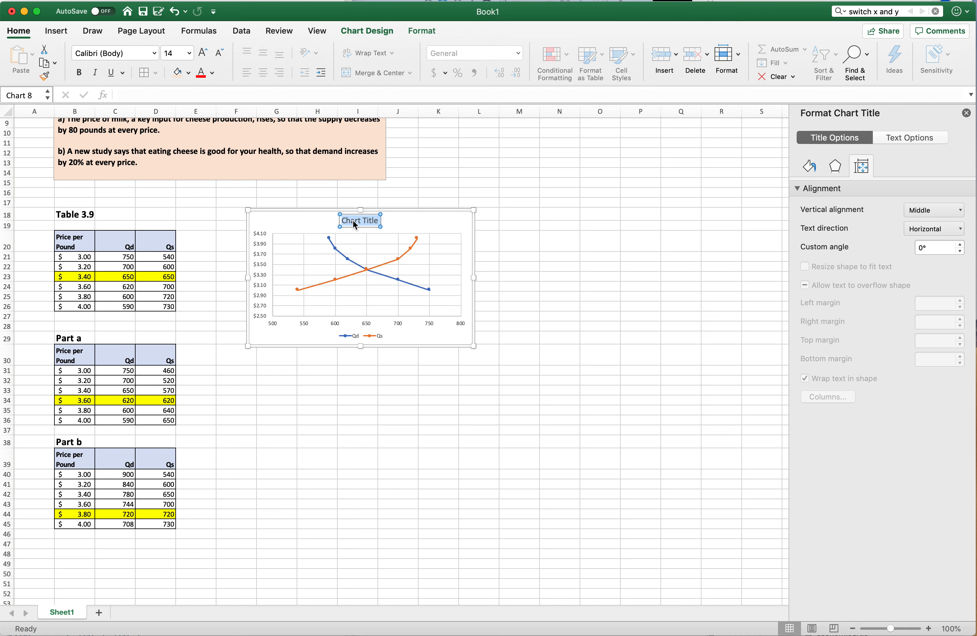
text(Cheddar Cheese Suppl)
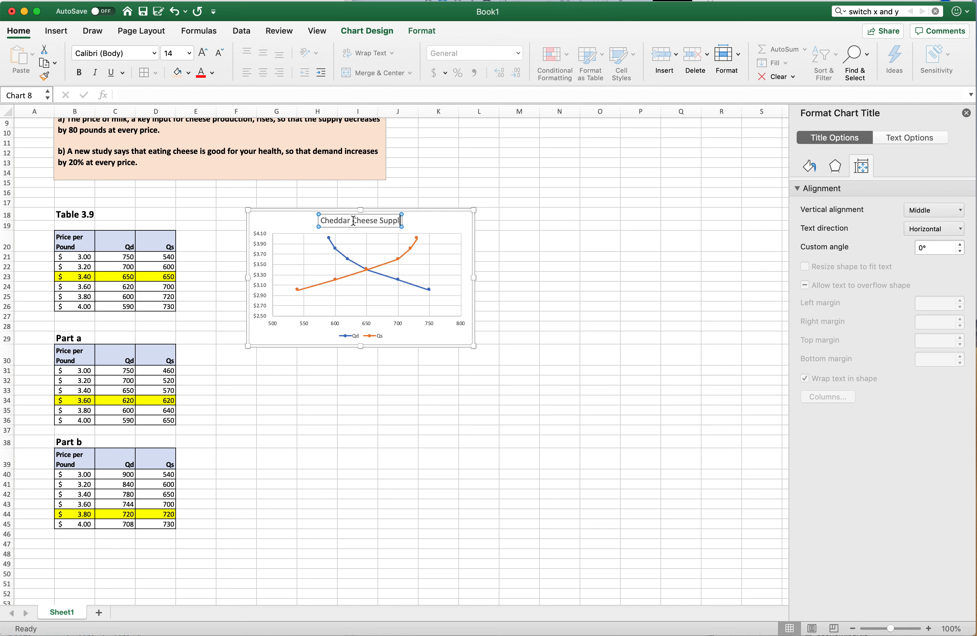
text(y and Demand)
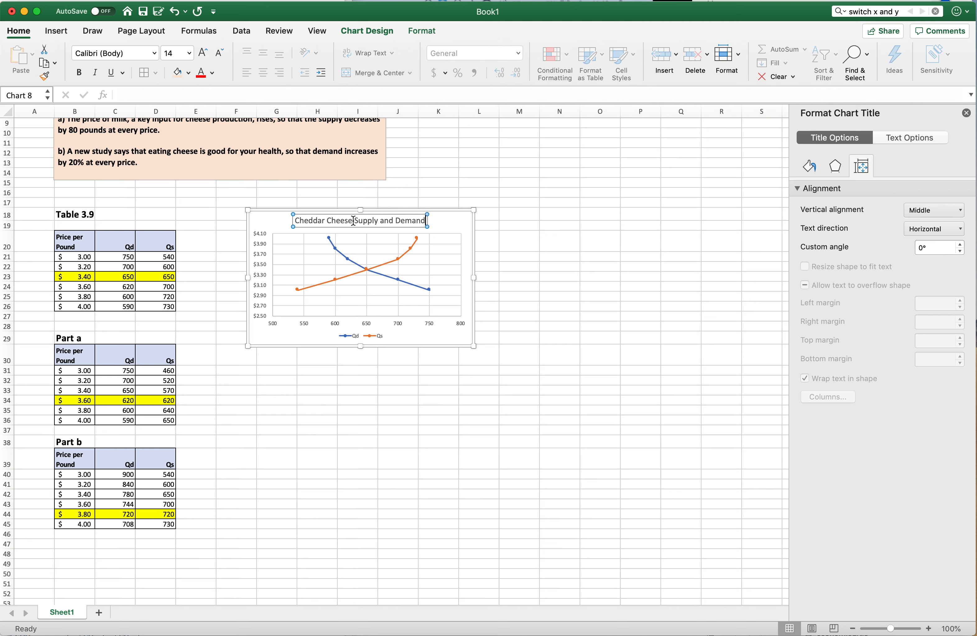
text(  - B)
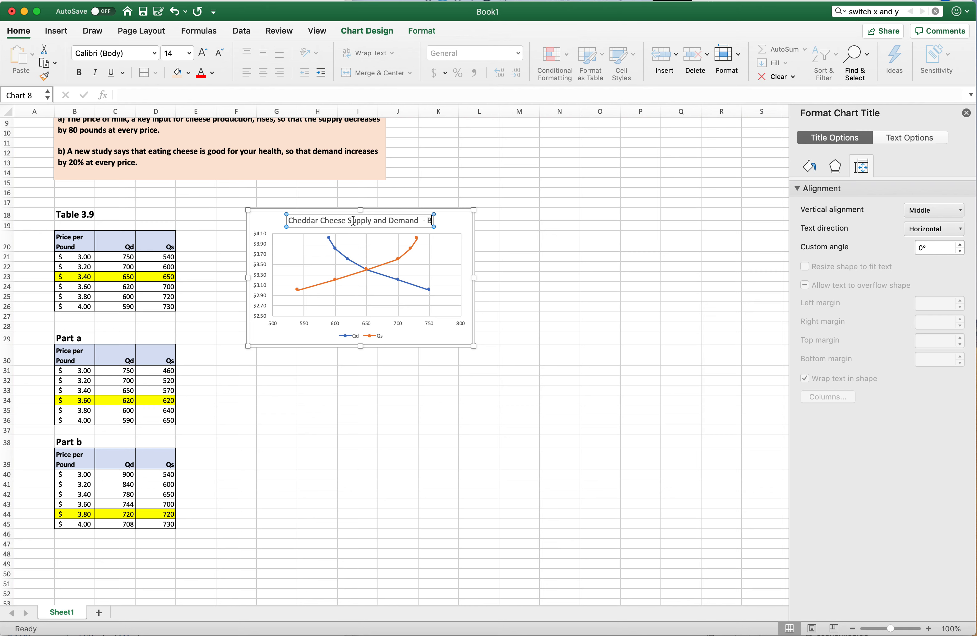
text(ase Case)
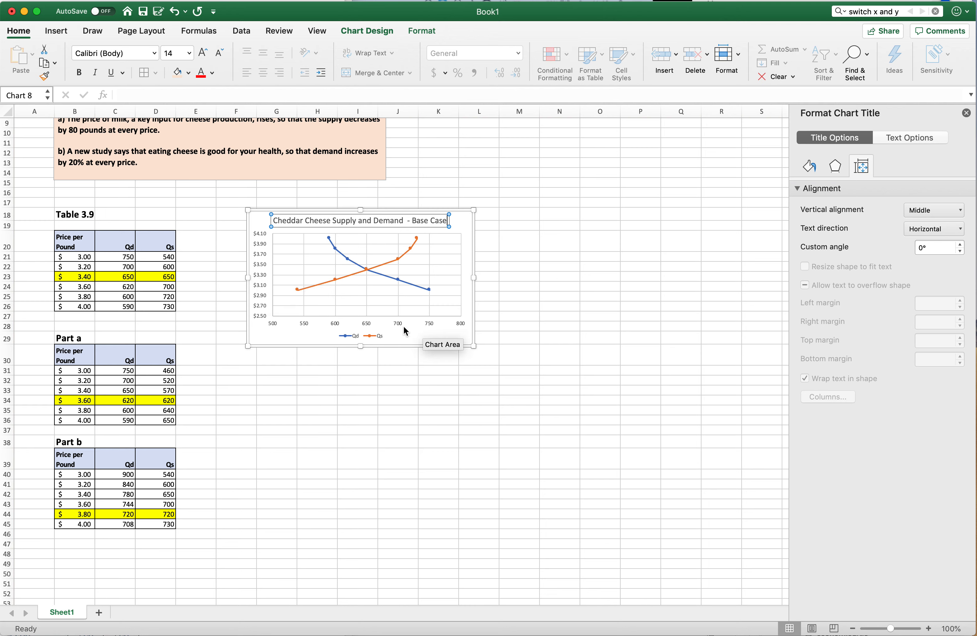
click(433, 380)
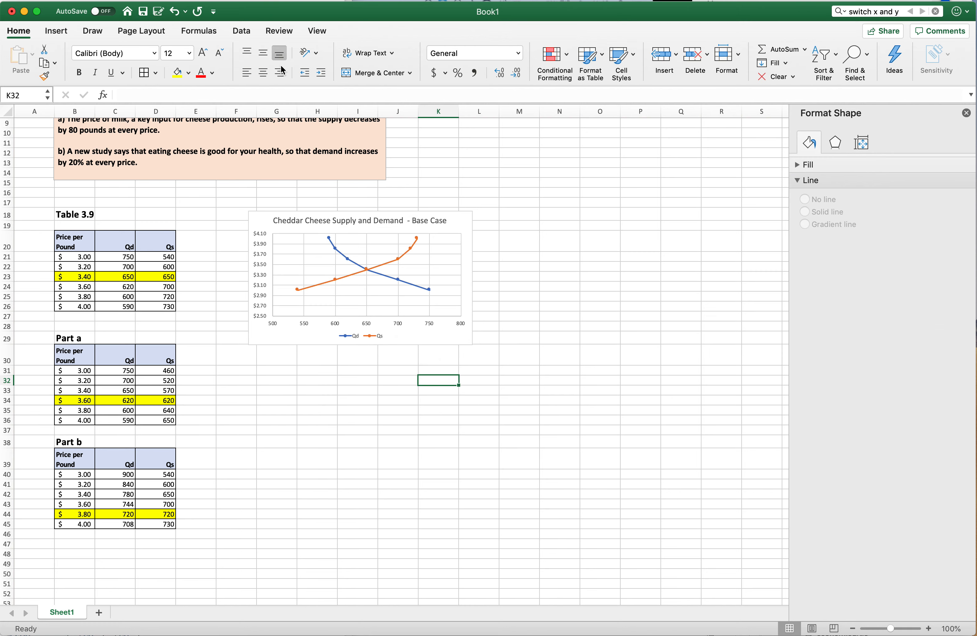
Add primary horizontal and primary vertical axis titles to the cheddar cheese chart
click(448, 226)
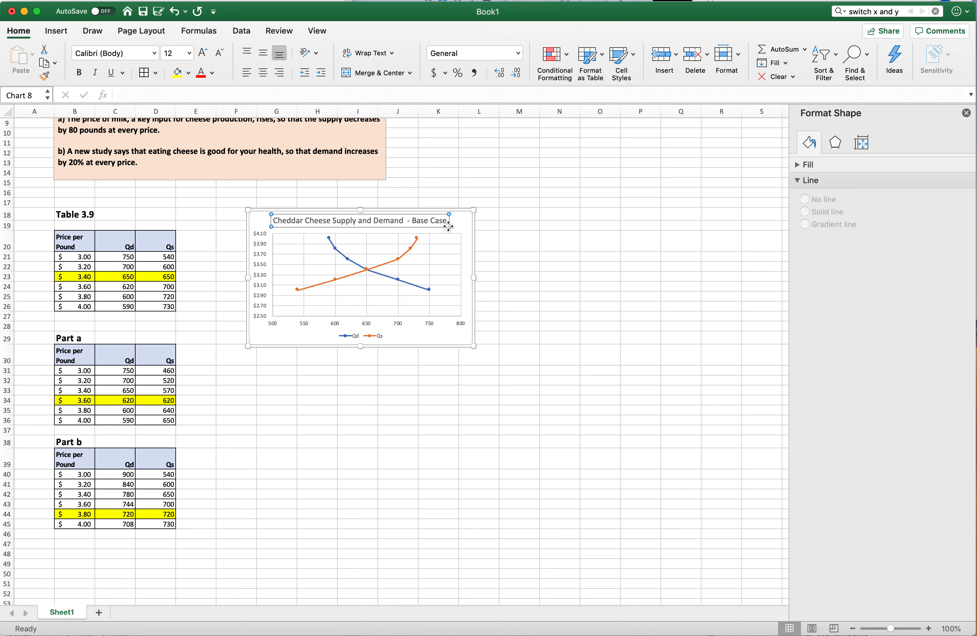
click(63, 35)
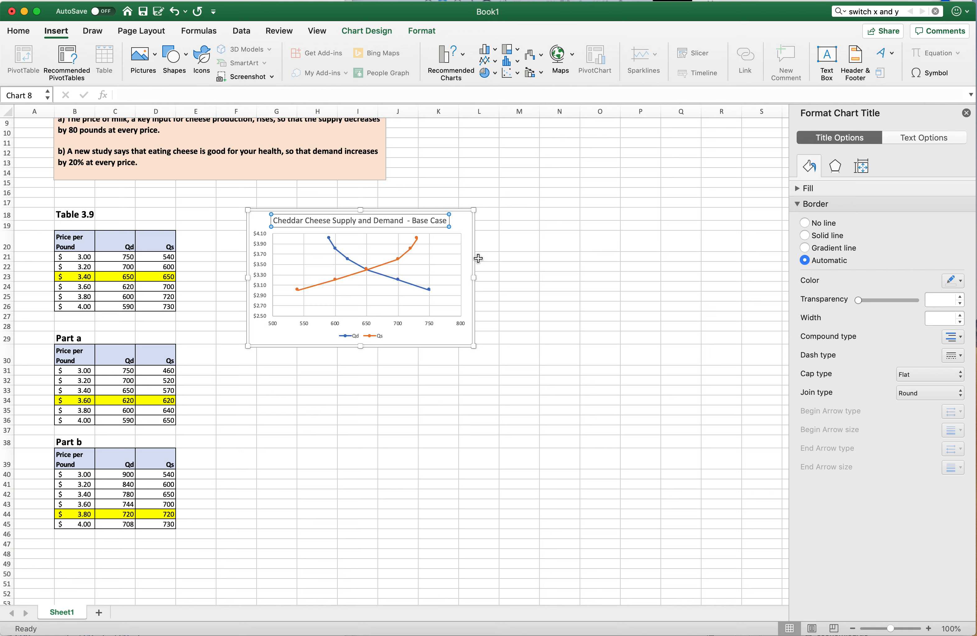
click(467, 221)
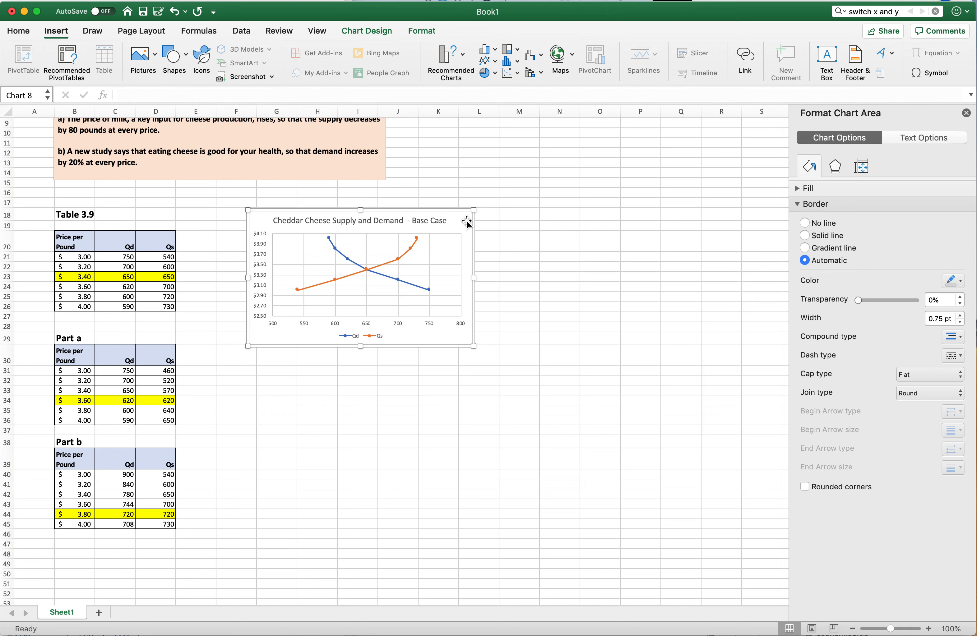
click(557, 275)
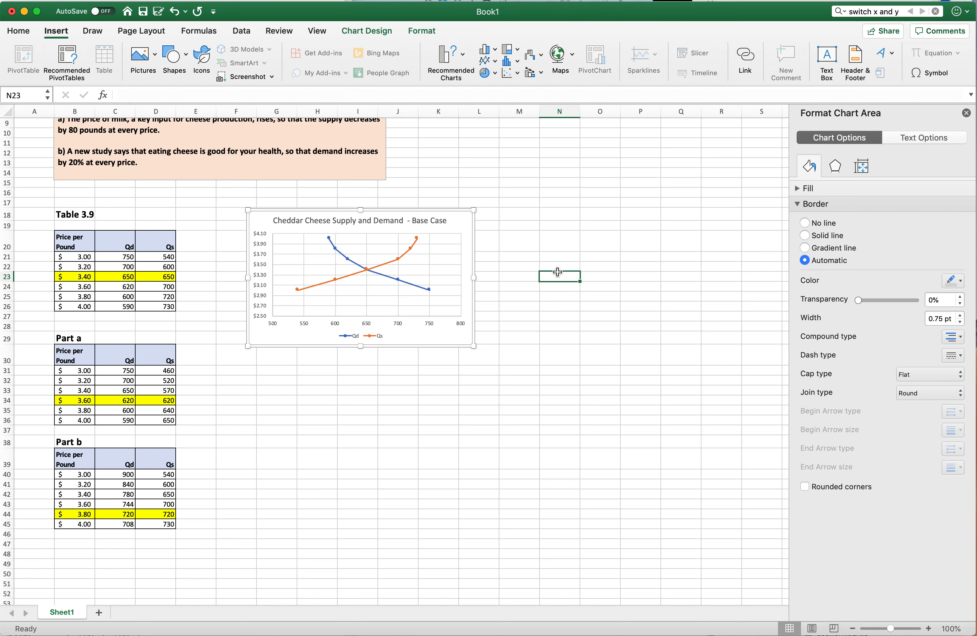
click(470, 229)
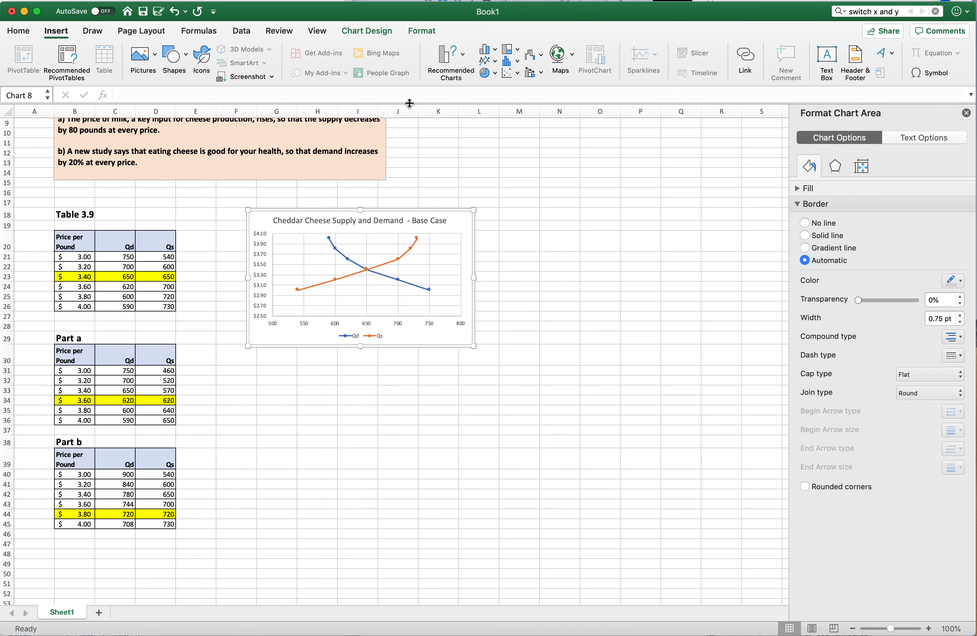
click(375, 29)
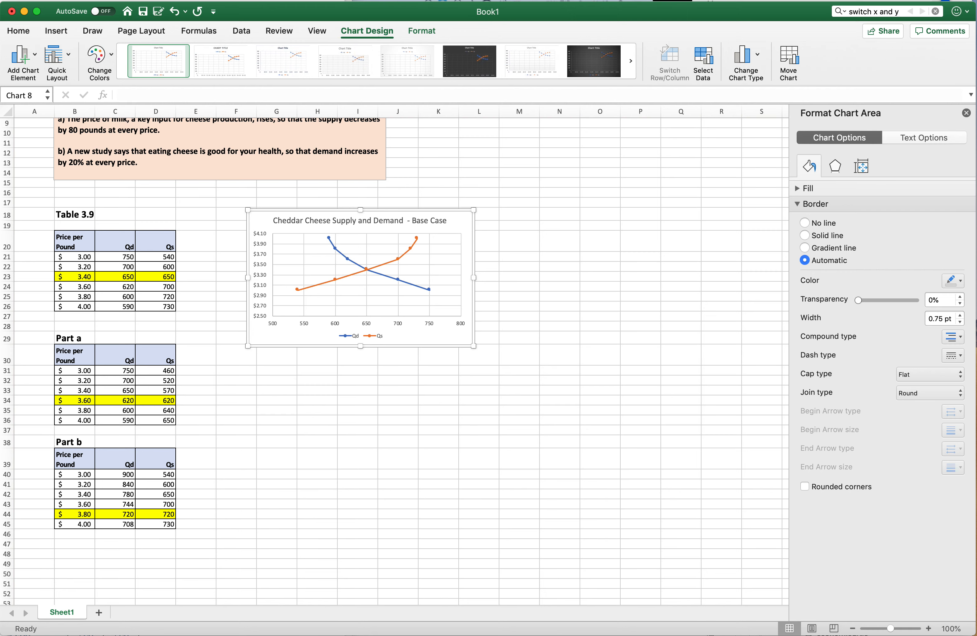
click(36, 58)
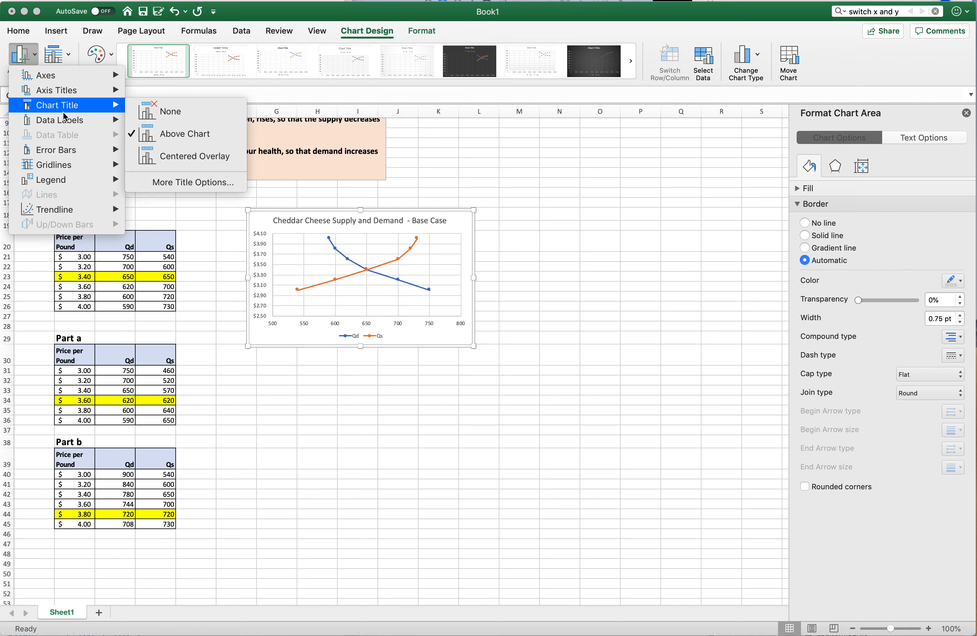
mouse_move(65, 123)
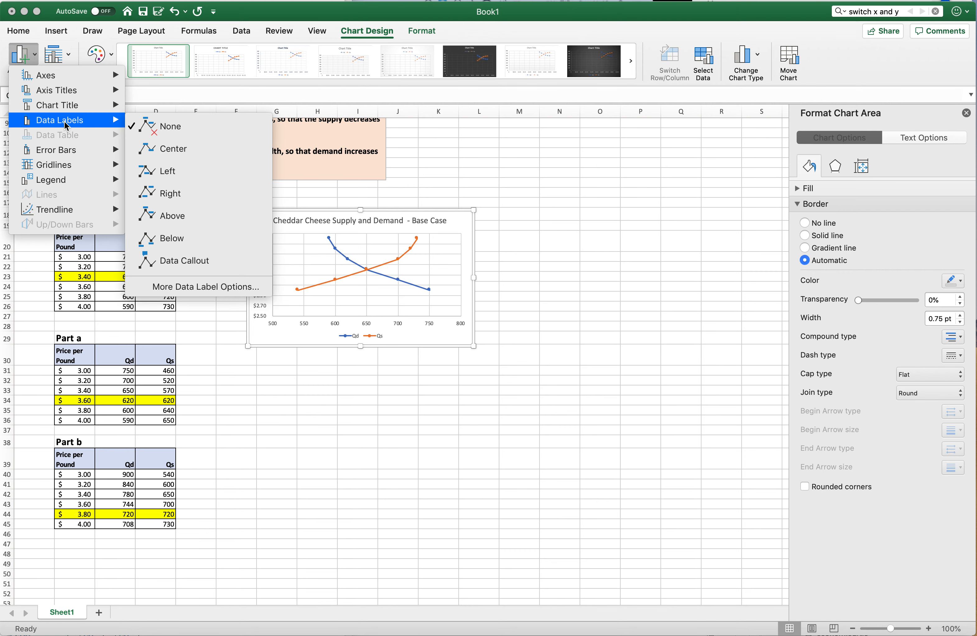
mouse_move(66, 93)
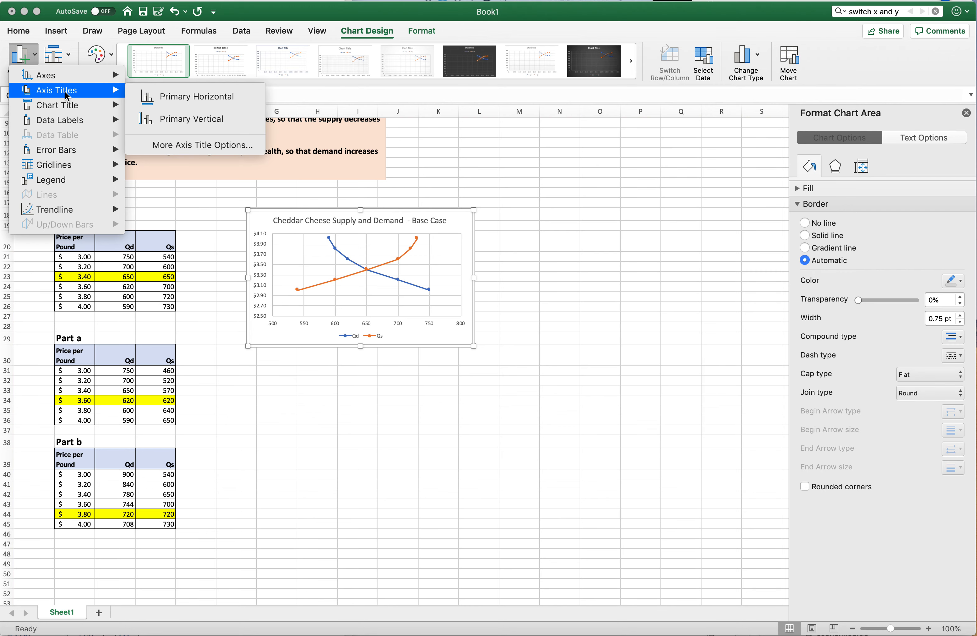
click(188, 98)
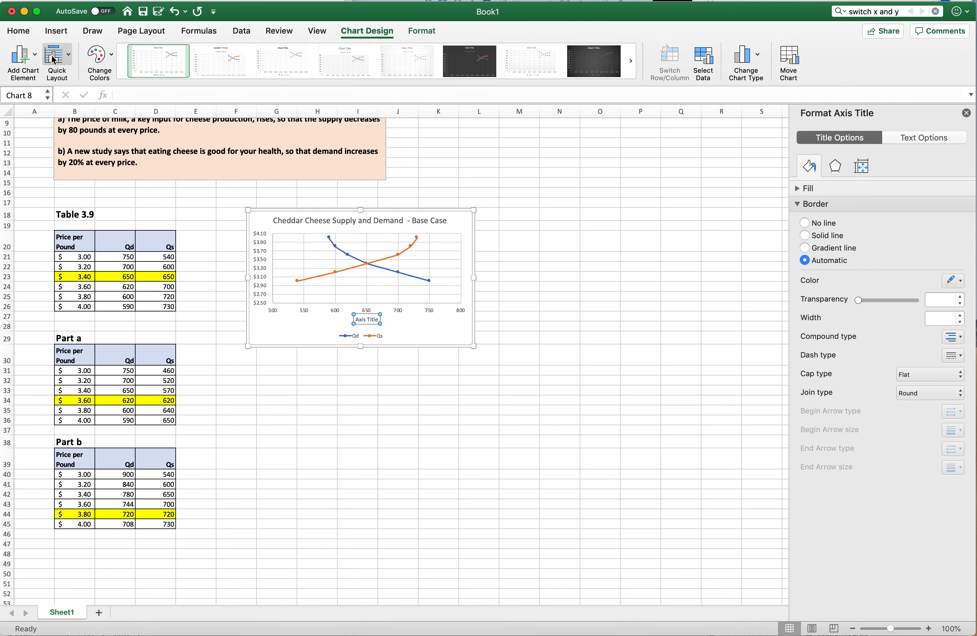
click(35, 58)
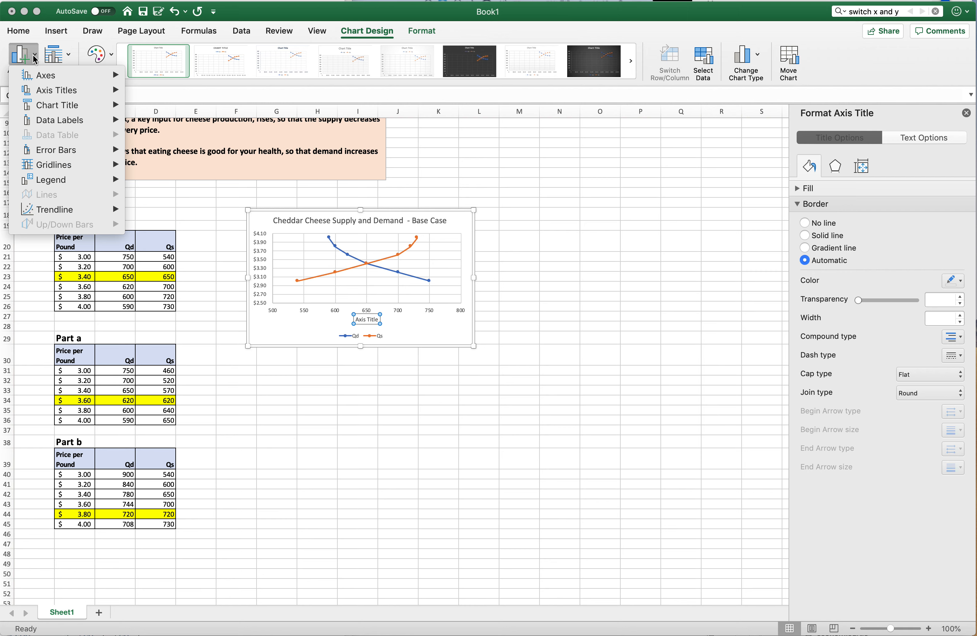
mouse_move(64, 93)
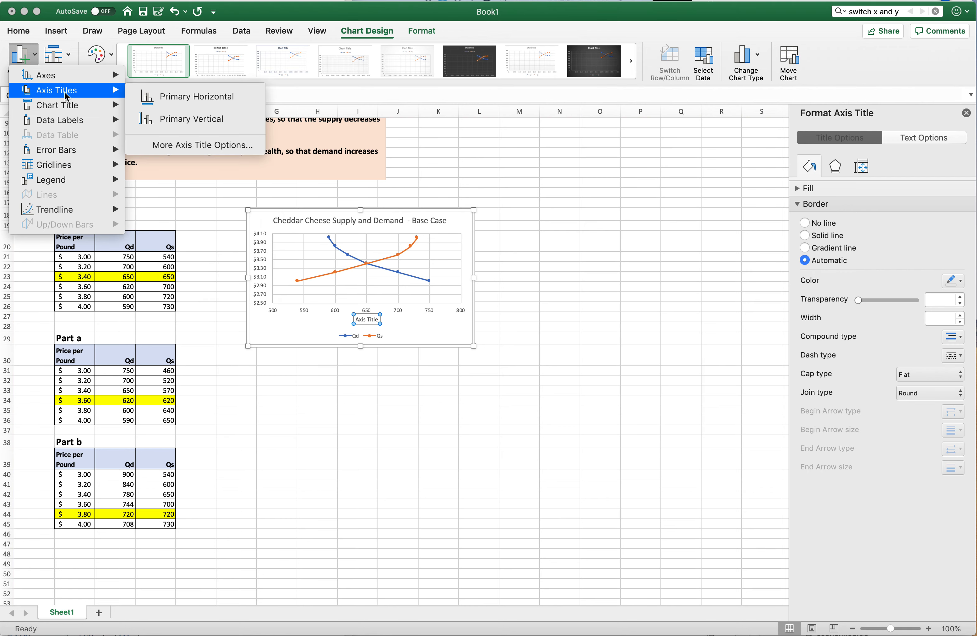
click(188, 119)
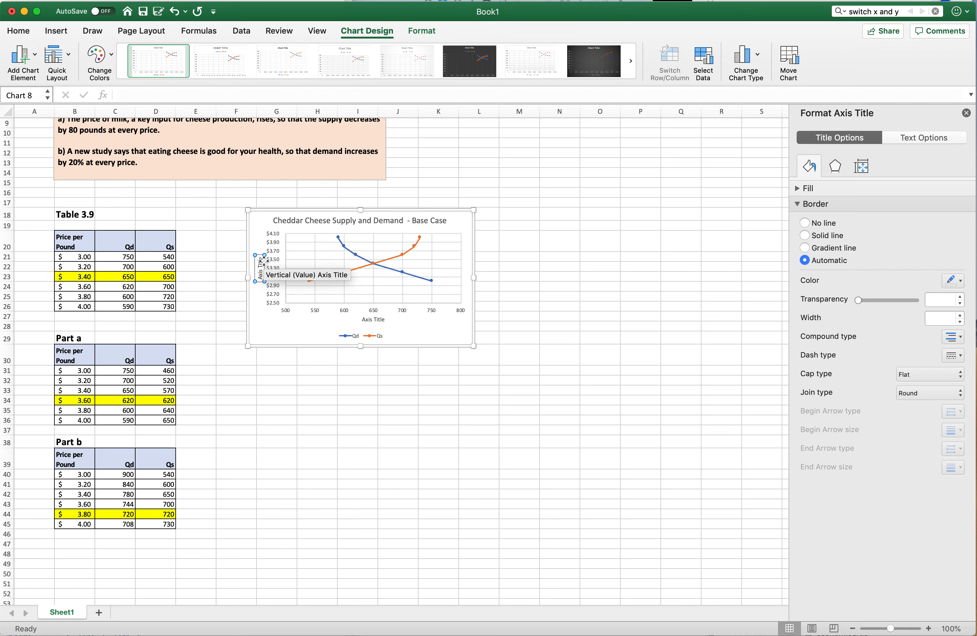
Name the vertical axis title "Price" and the horizontal axis title "Quantity"
triple_click(261, 271)
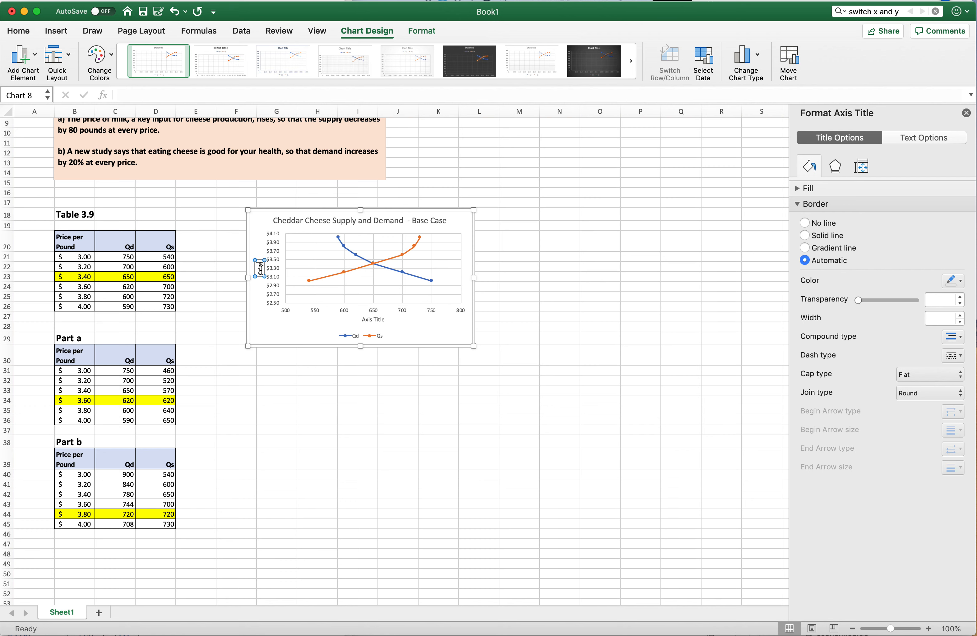
click(366, 320)
triple_click(366, 320)
text(Quantity)
click(561, 325)
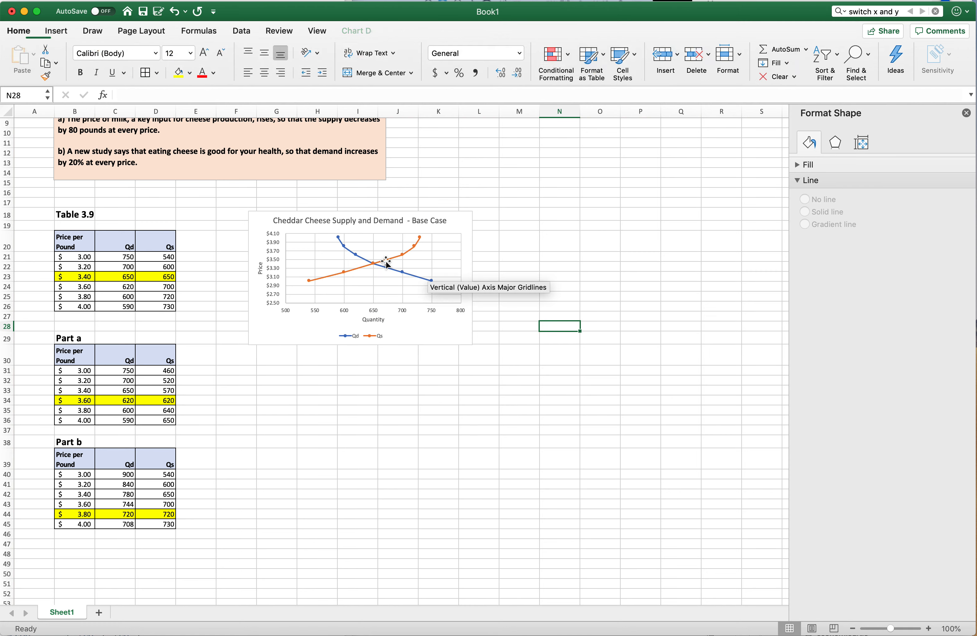
click(371, 262)
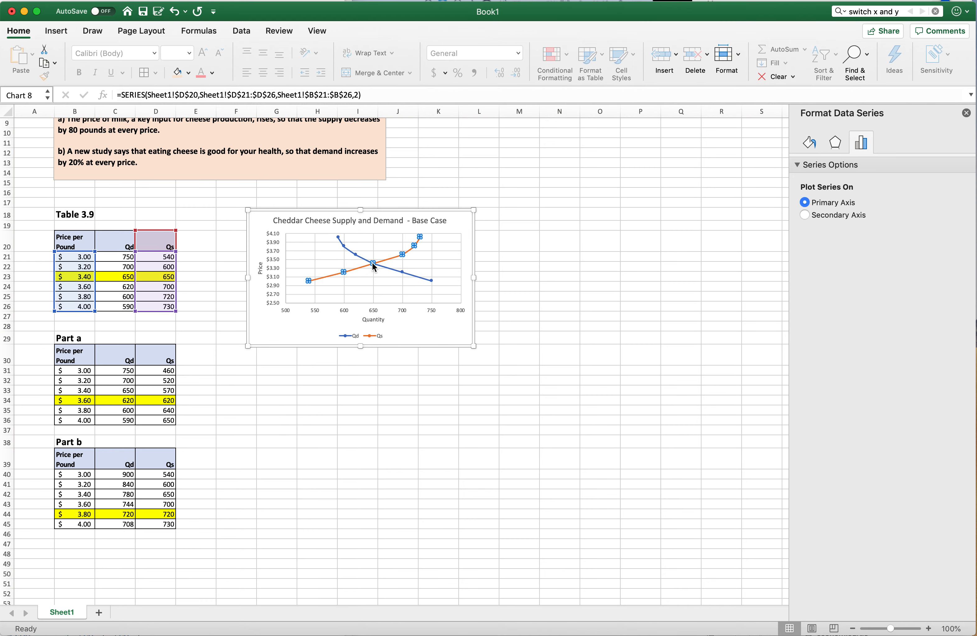
scroll(371, 262, right, 5)
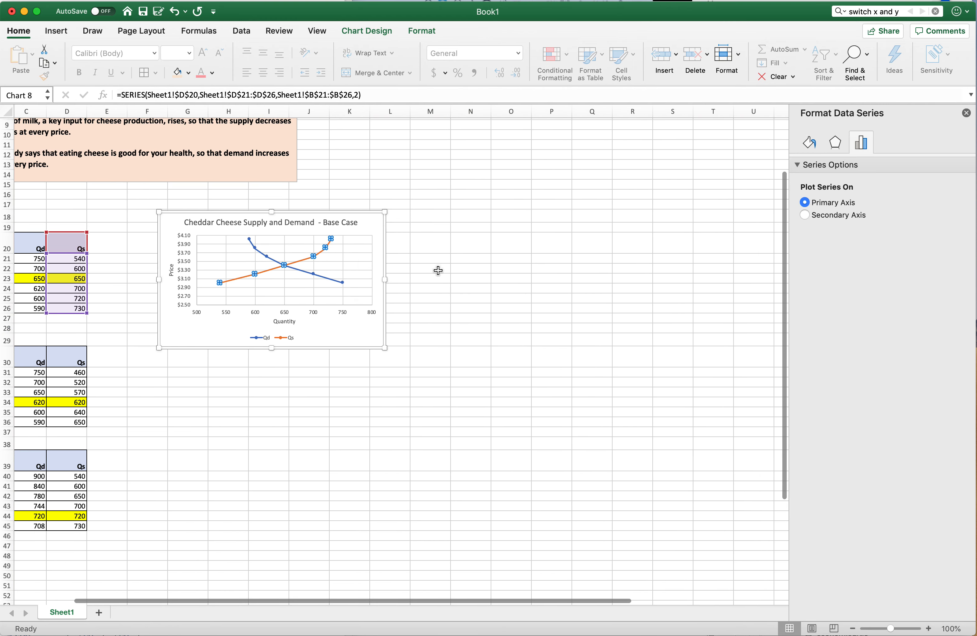
scroll(438, 271, left, 5)
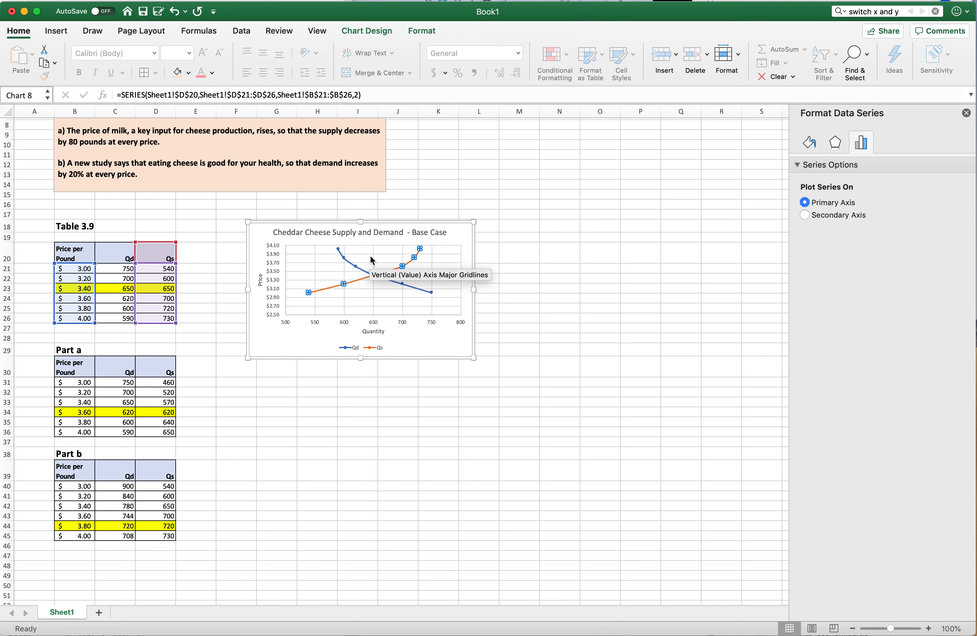
Move the base case chart closer to Table 3.9, placing it just beside the table
click(533, 235)
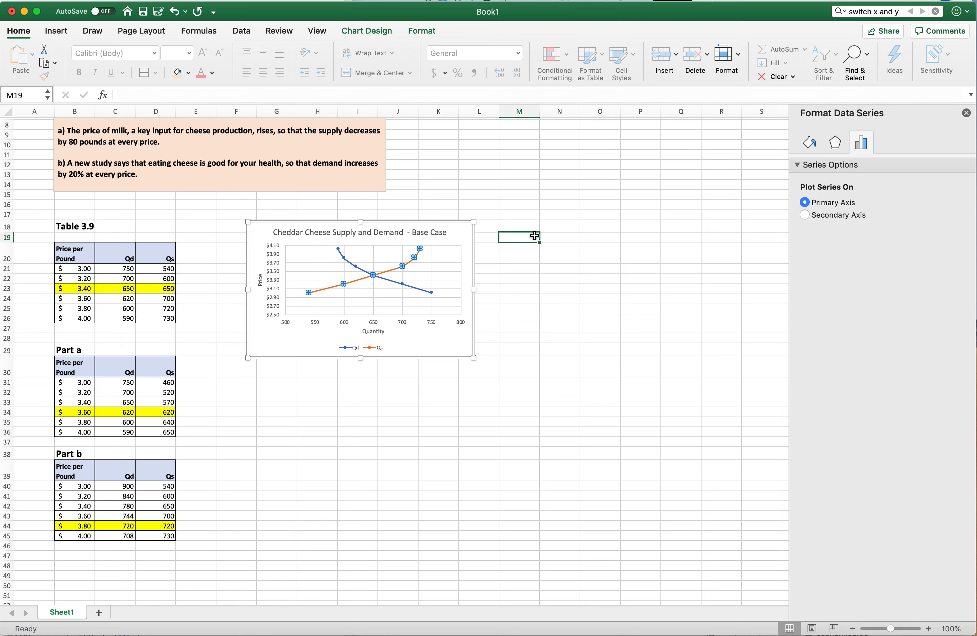
click(448, 220)
drag(410, 216, 375, 203)
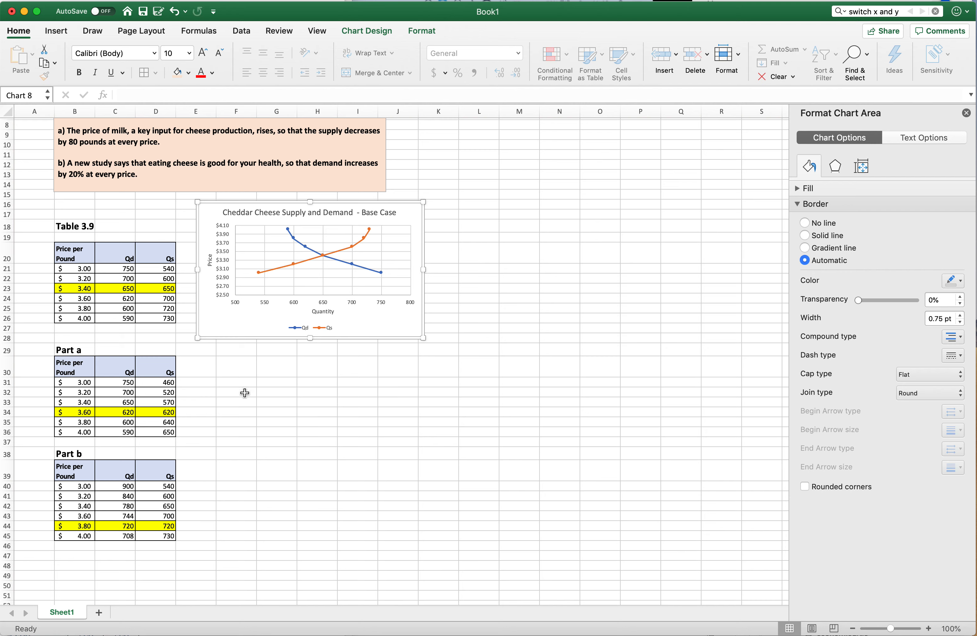
Insert a scatter chart with straight lines and markers from the Part a table and place it directly below the base case chart
drag(72, 359, 163, 435)
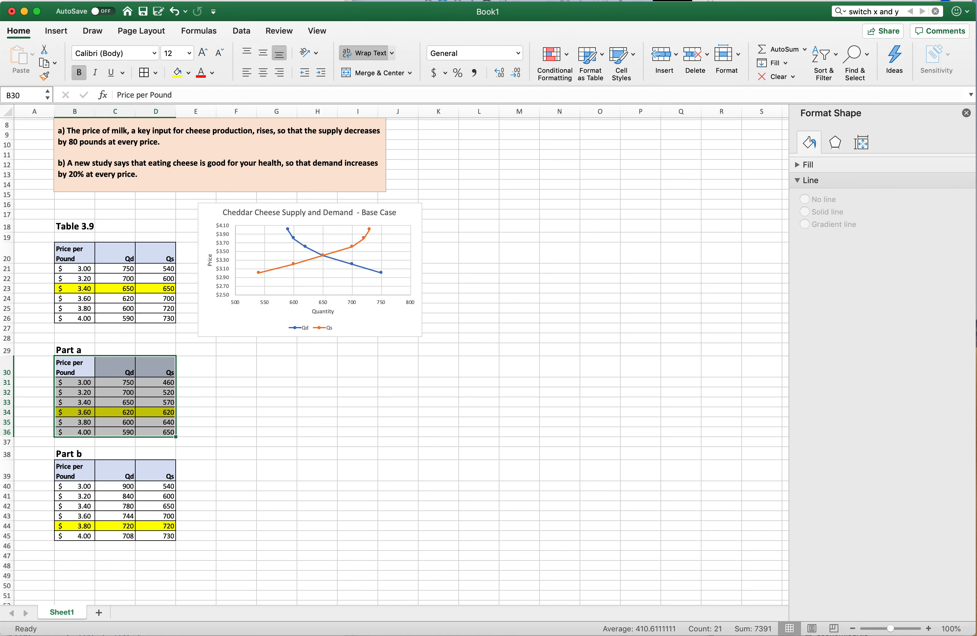
click(55, 34)
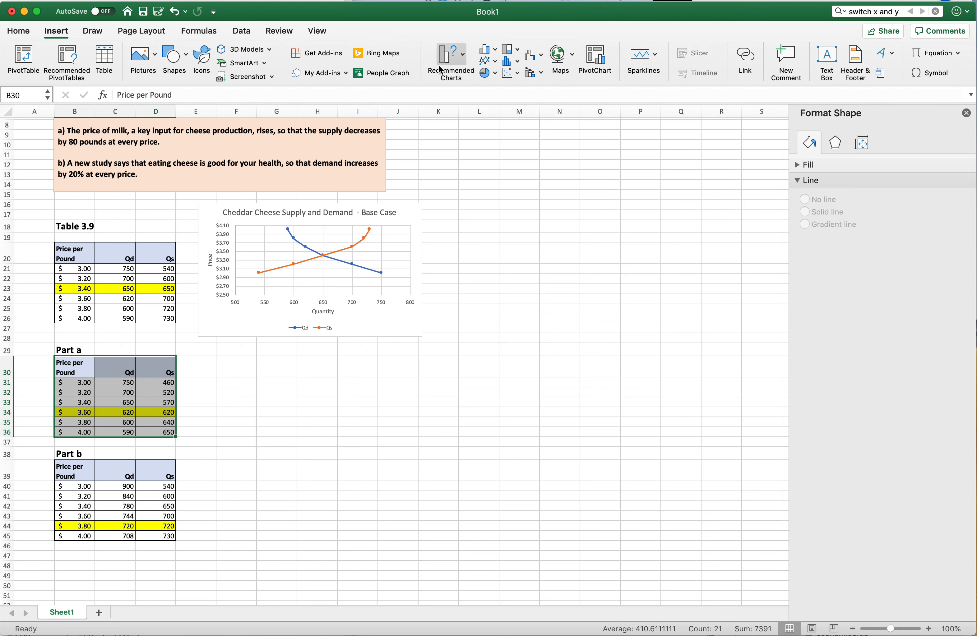
click(517, 75)
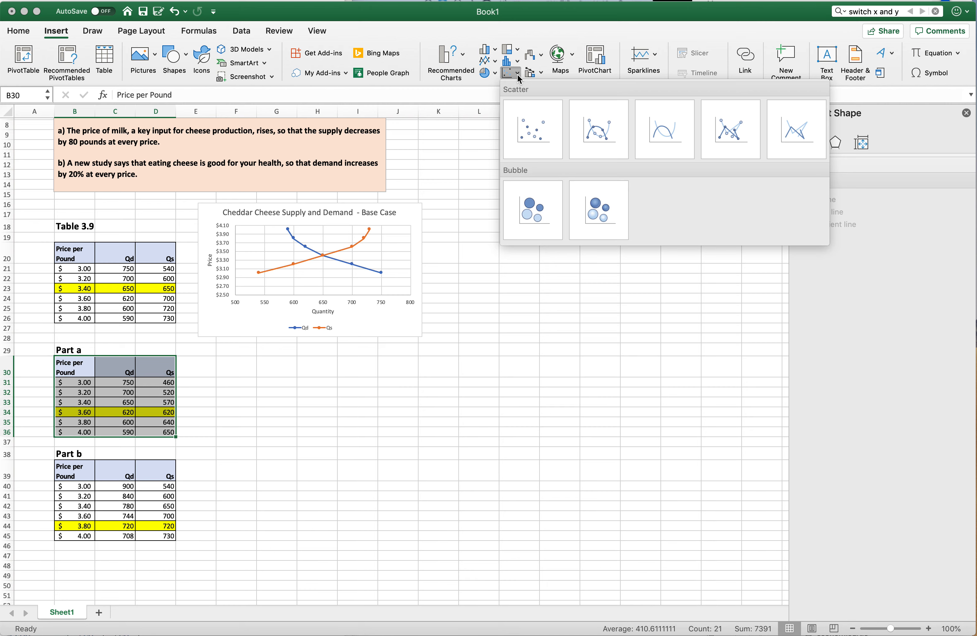
click(736, 137)
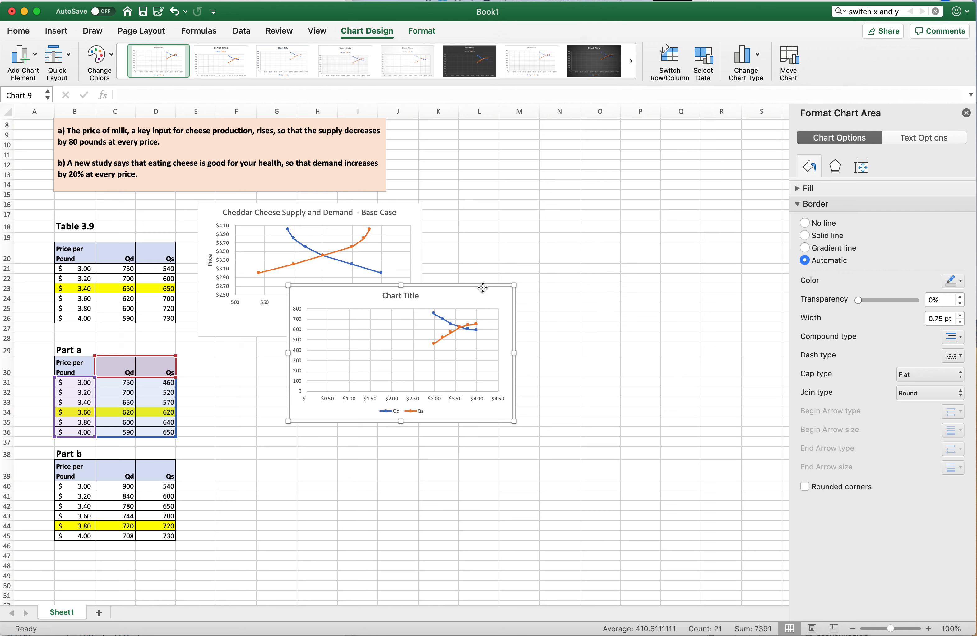
drag(482, 288, 390, 349)
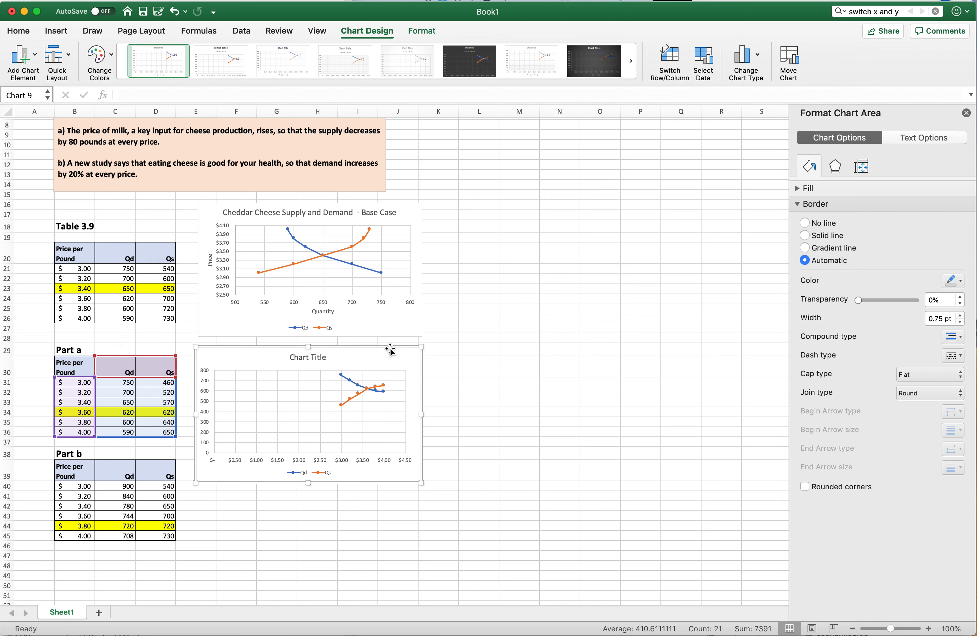
In the Part a chart's data source, set the Qd series' X values to C31:C36 and its Y values to B31:B36
mouse_move(362, 390)
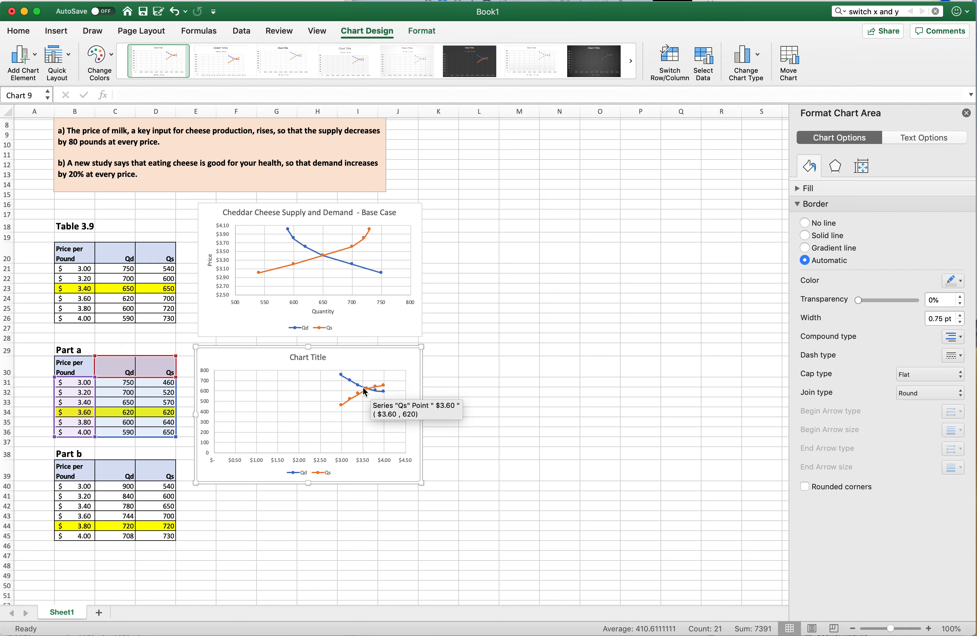
right_click(294, 381)
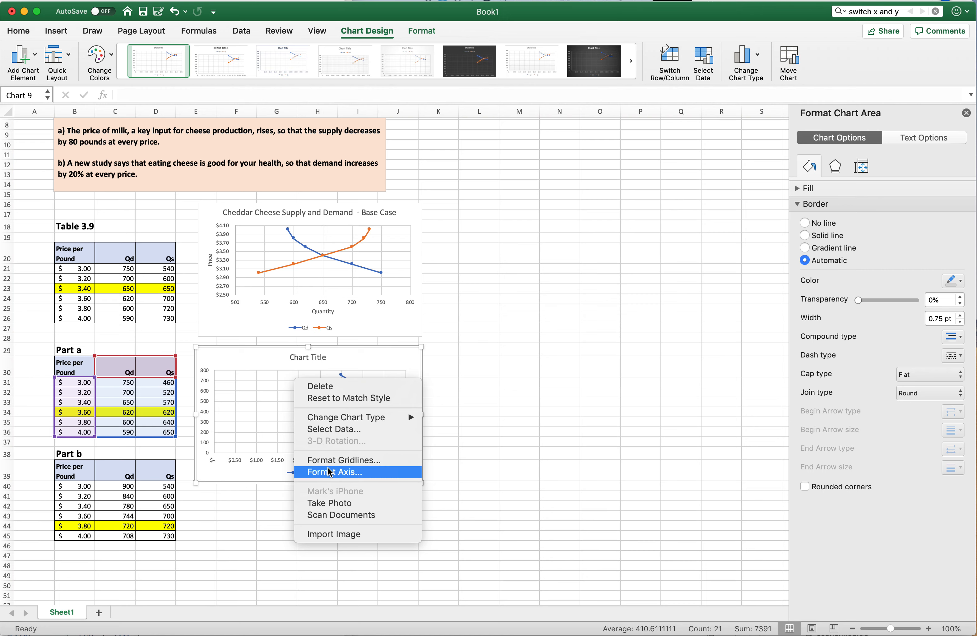
click(336, 429)
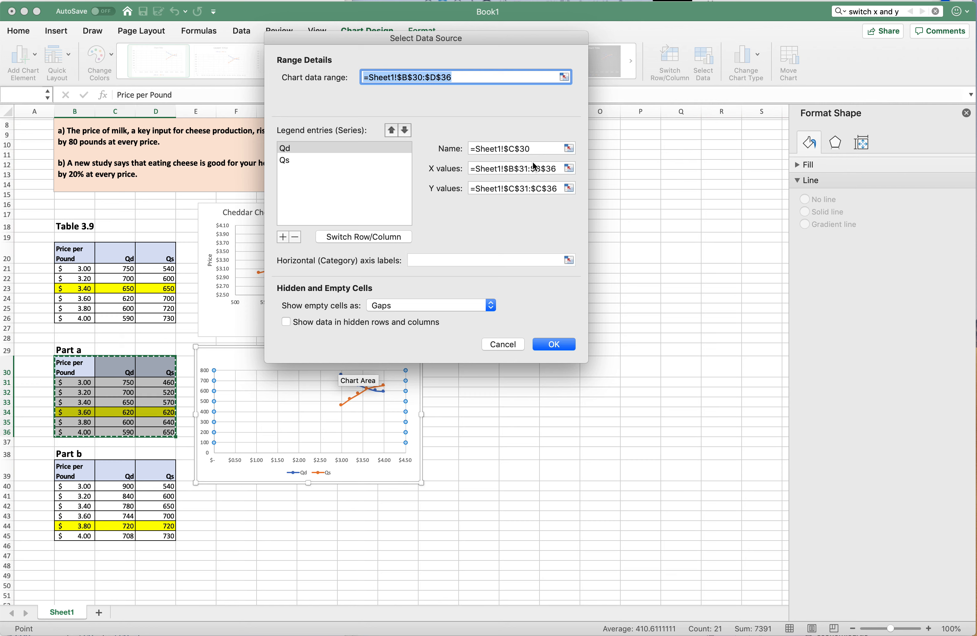
click(569, 169)
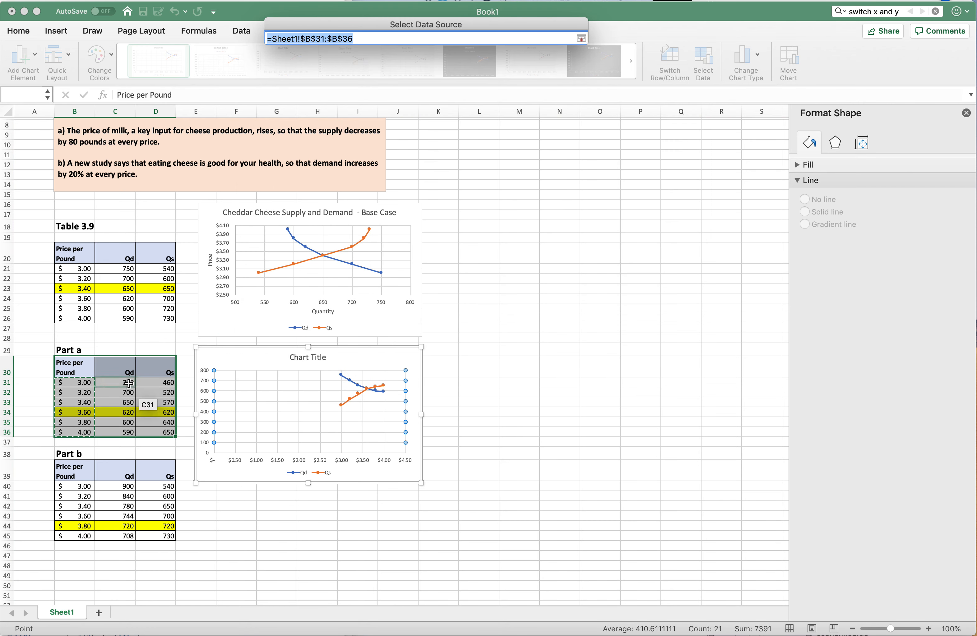
drag(128, 383, 128, 432)
key(Return)
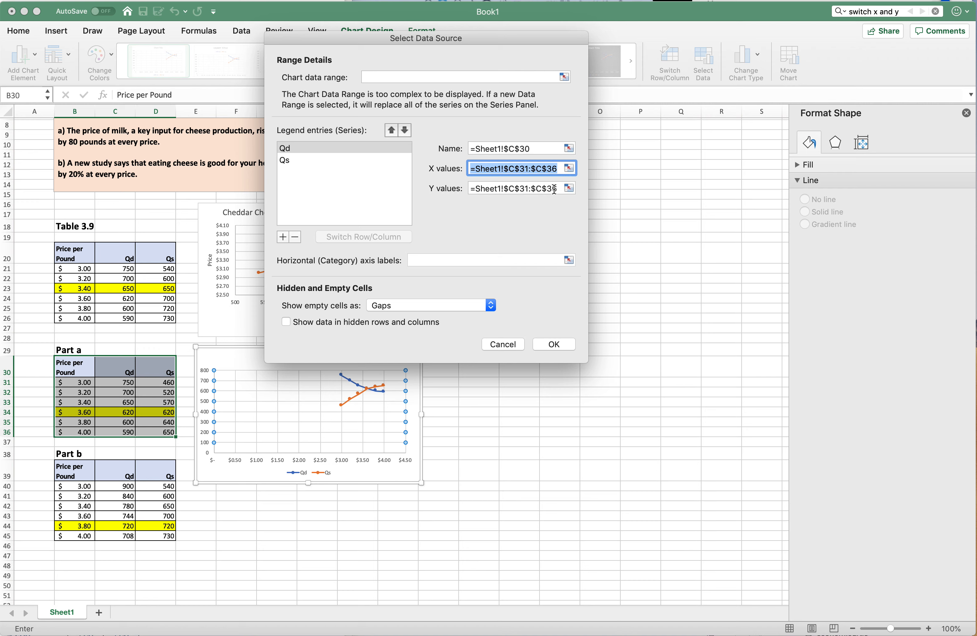
click(569, 188)
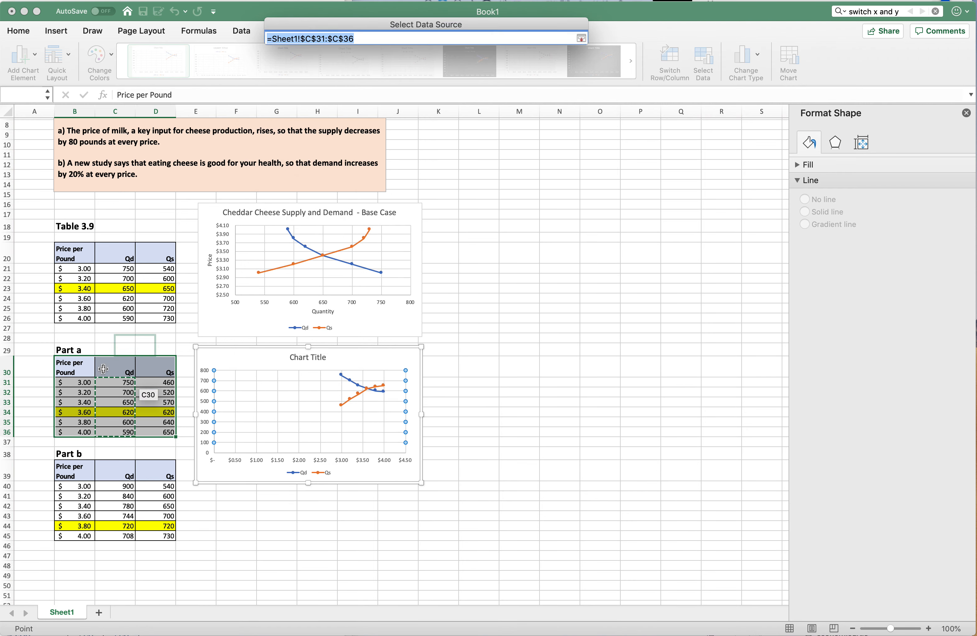
click(68, 380)
drag(67, 379, 74, 432)
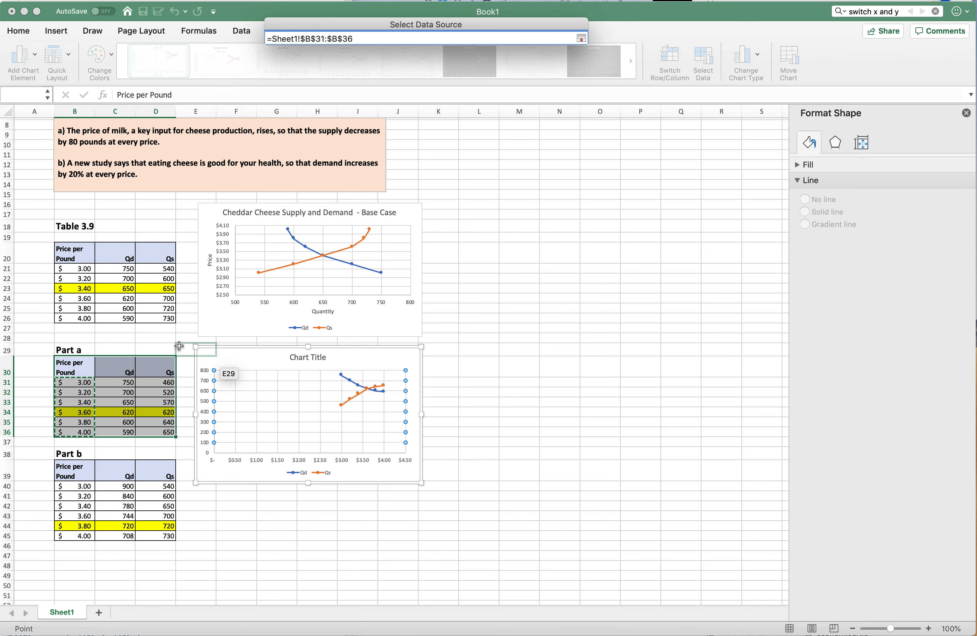
key(Return)
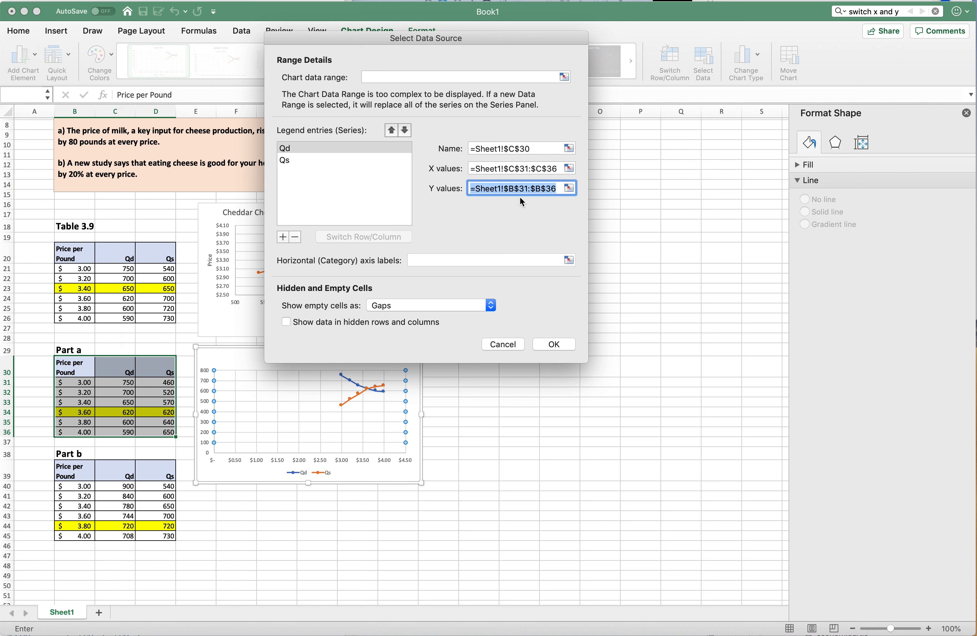
Set the X values of the Part a chart's Qs series to D31:D36
click(305, 159)
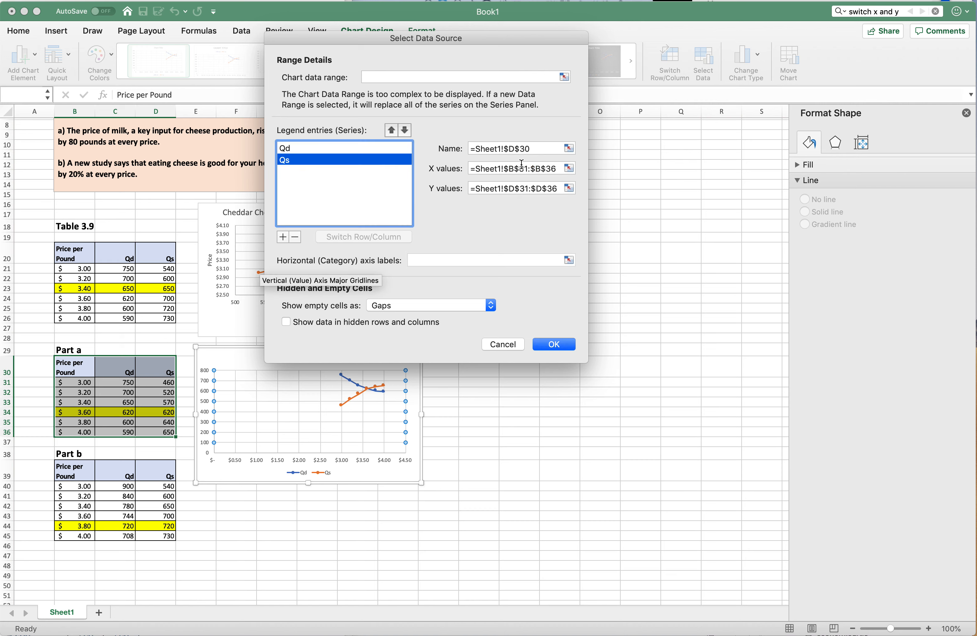
click(569, 168)
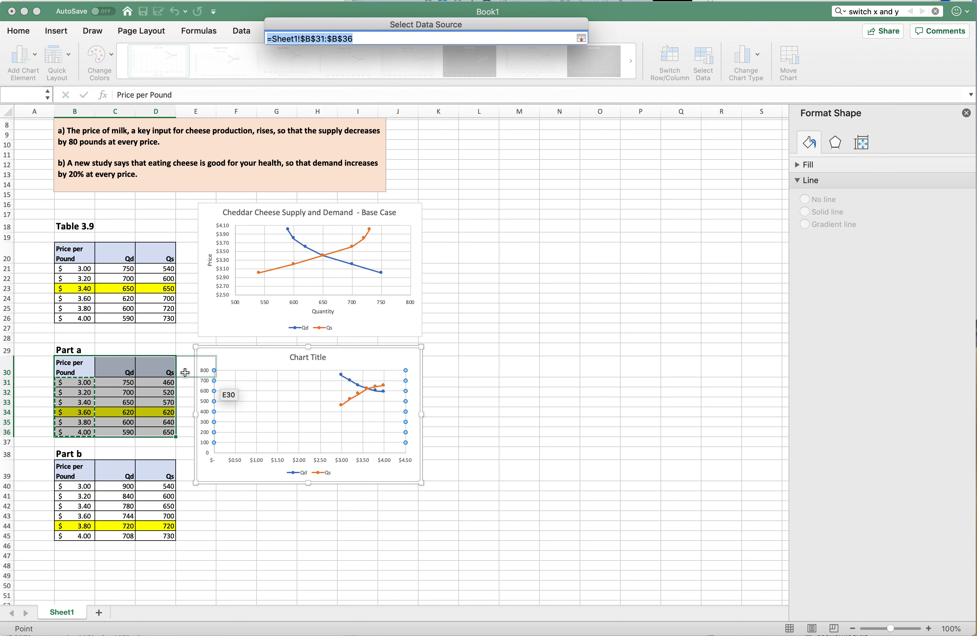
drag(164, 383, 166, 430)
key(Return)
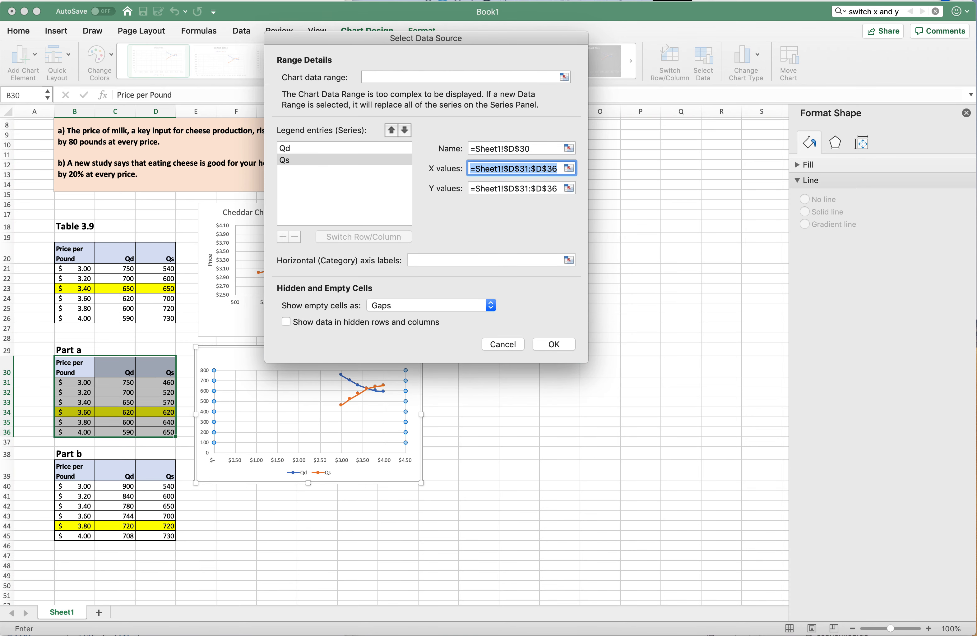
Try to set the Qs series' Y values to the Part a price cells B31:B36
click(508, 189)
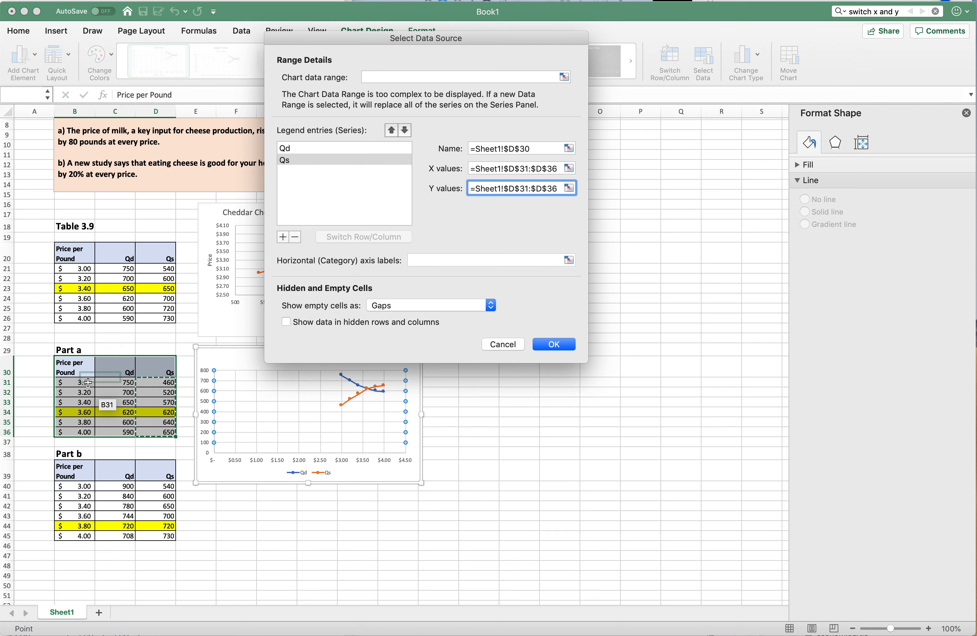
drag(83, 386, 83, 432)
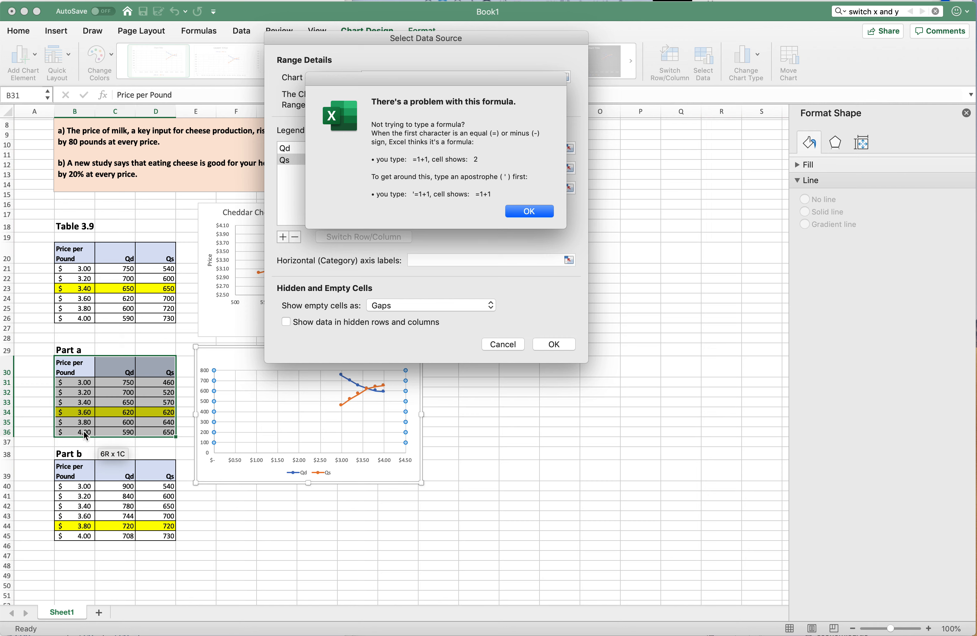
key(Return)
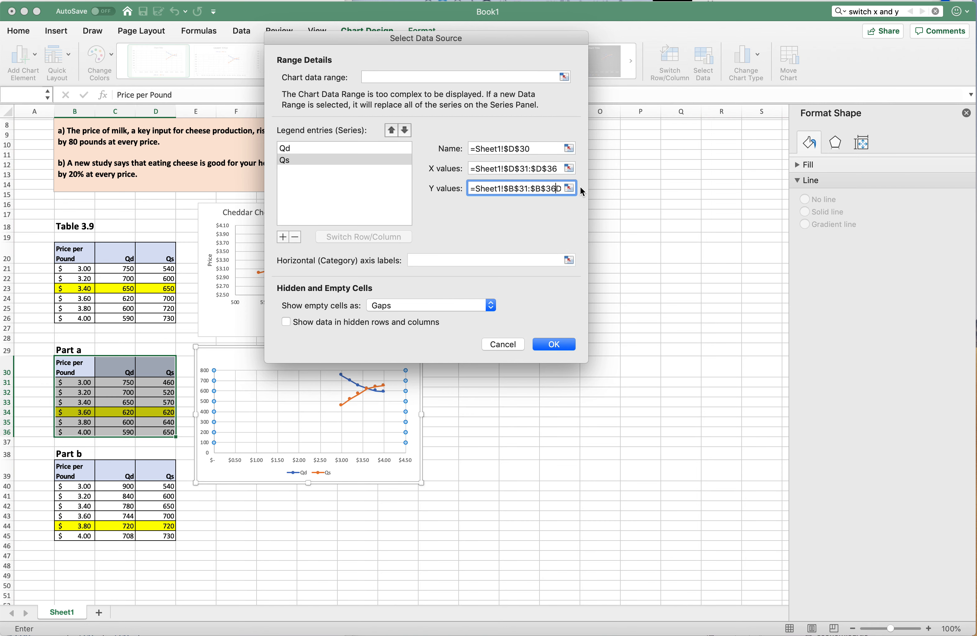
Clear the malformed Y values reference of the Qs series, set it to B31:B36, and apply the data source changes
click(572, 186)
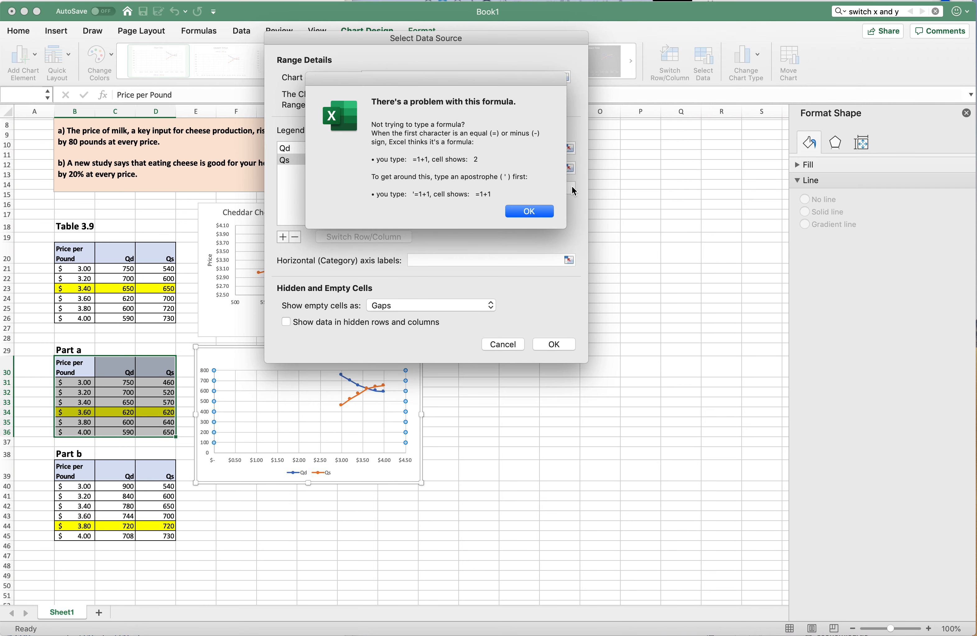
click(538, 211)
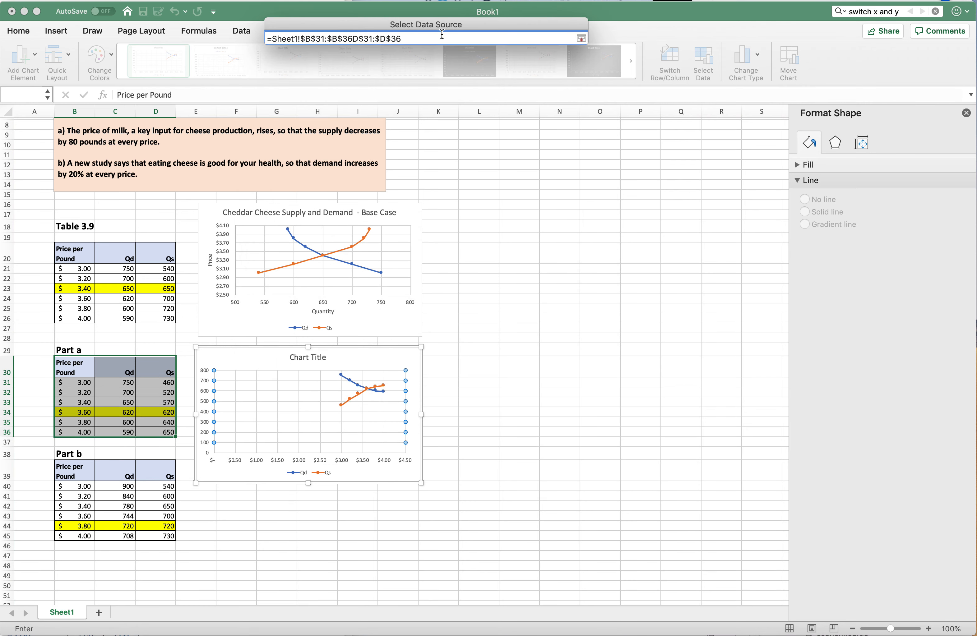
drag(439, 38, 234, 30)
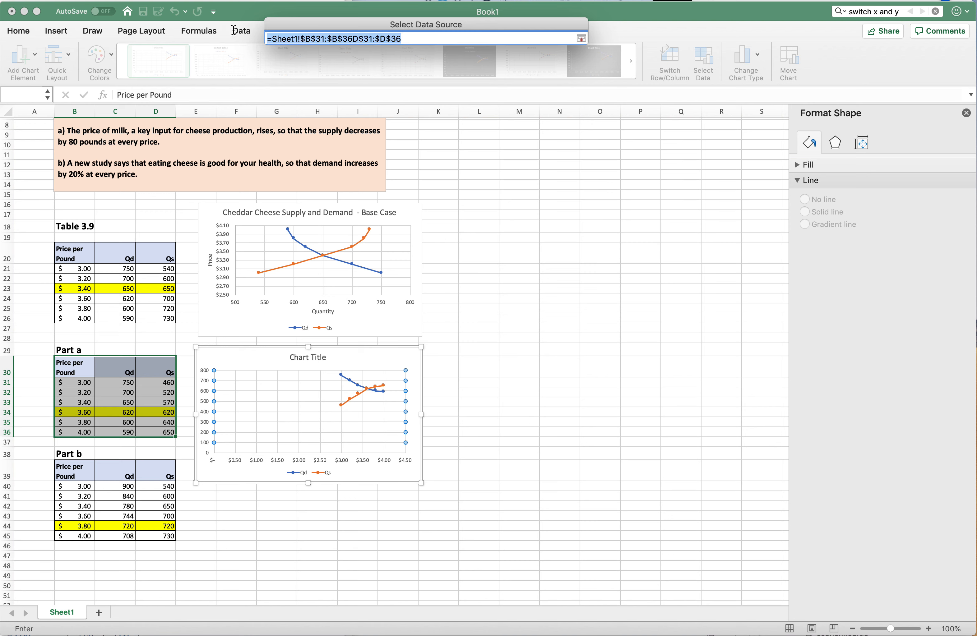
key(BackSpace)
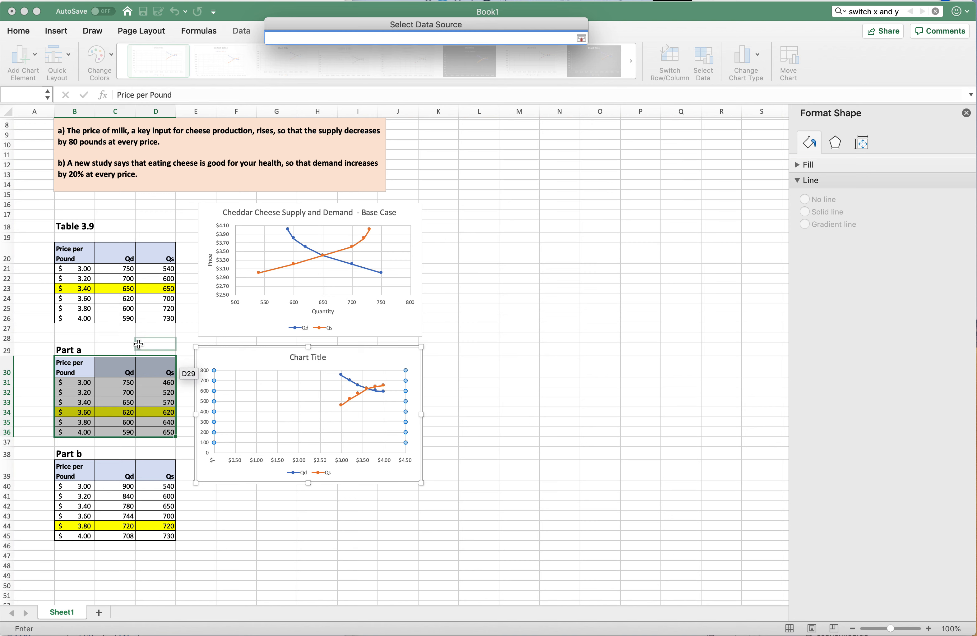
click(84, 383)
drag(84, 383, 90, 433)
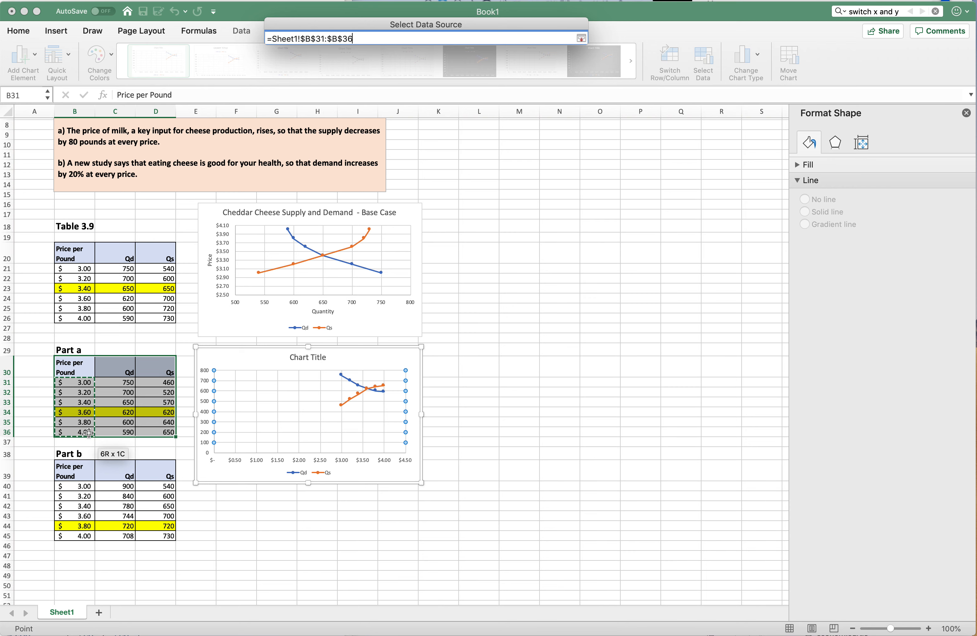
key(Return)
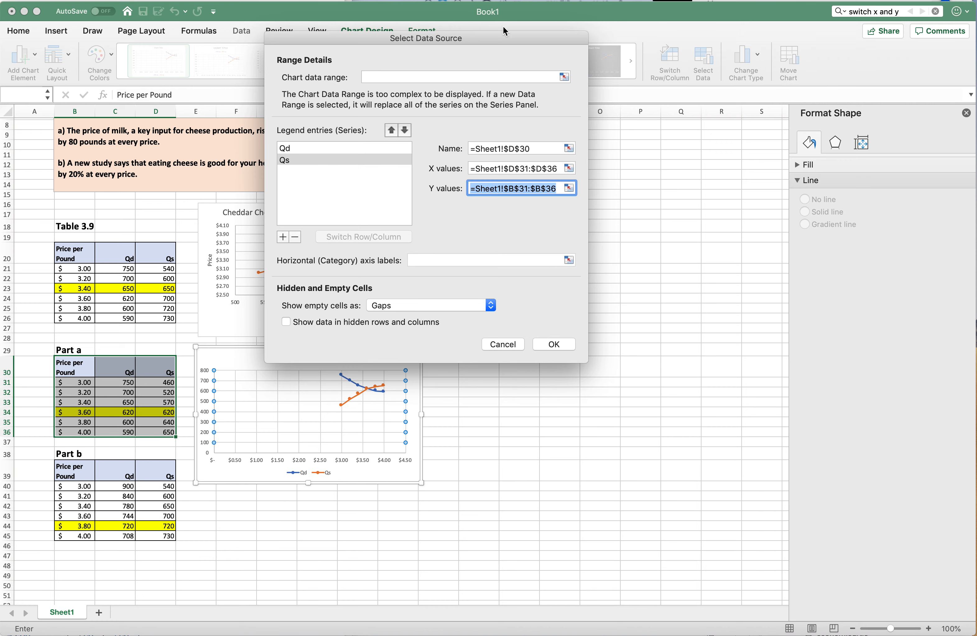
drag(503, 38, 697, 51)
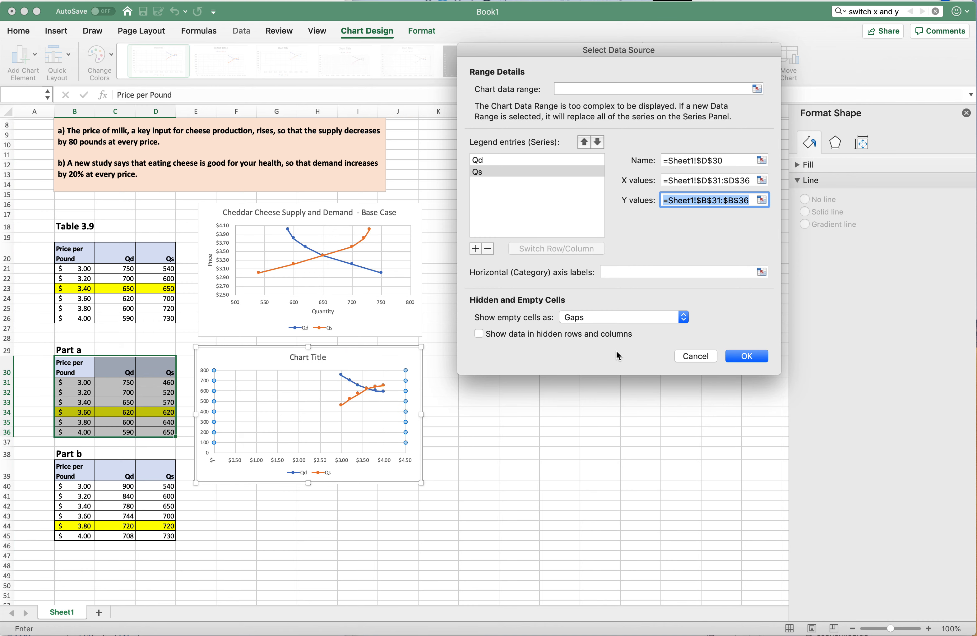
click(744, 356)
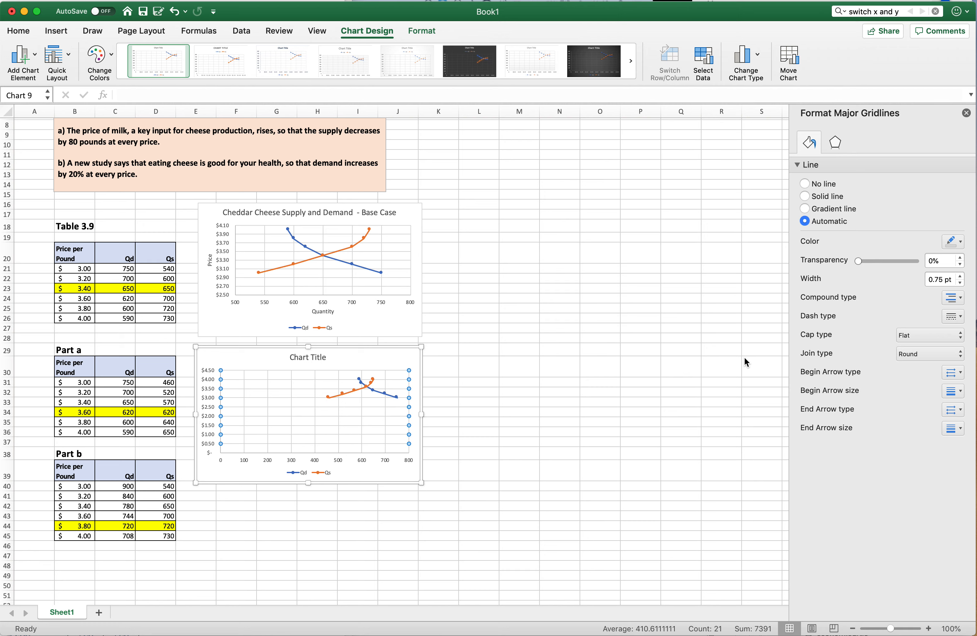
Set the minimum bound of the Part a chart's horizontal axis to 400
click(346, 464)
click(339, 462)
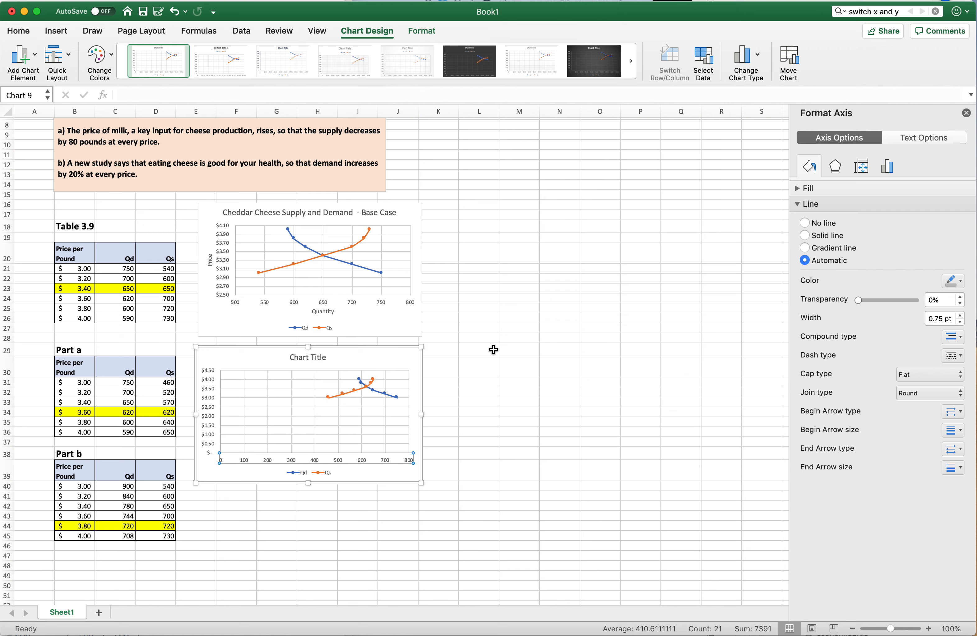
right_click(354, 459)
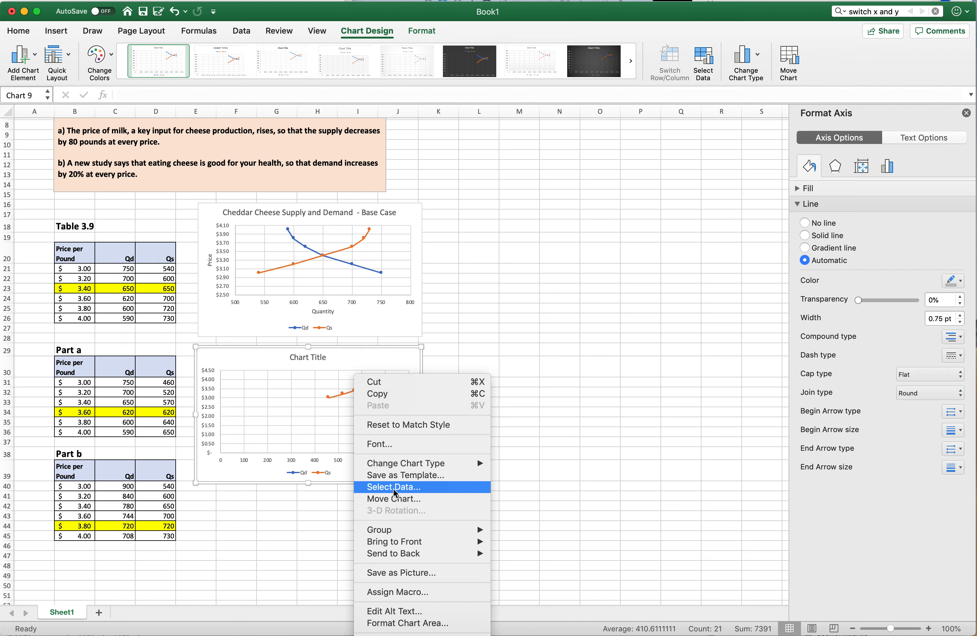
click(303, 460)
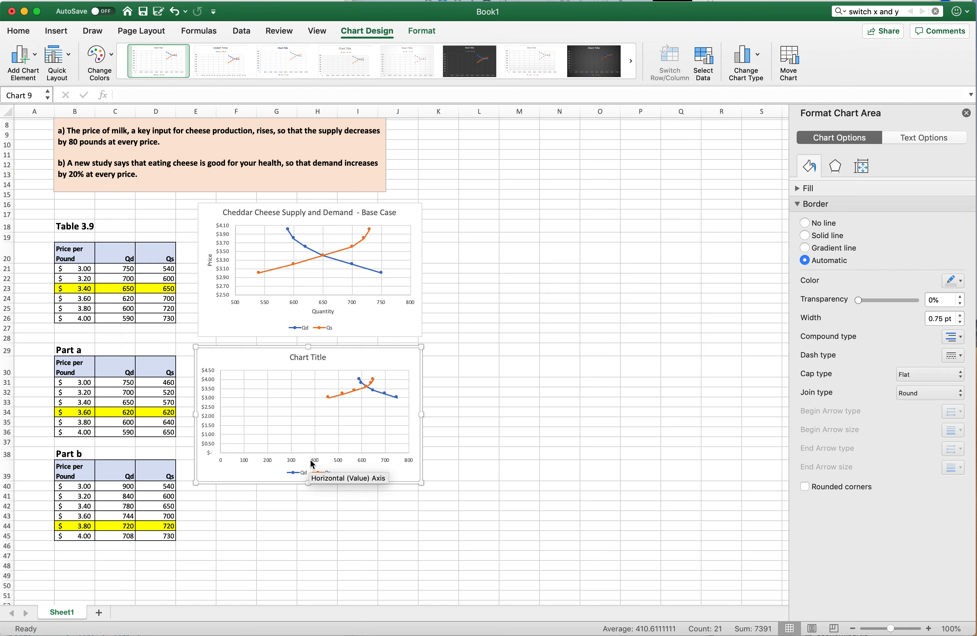
click(313, 462)
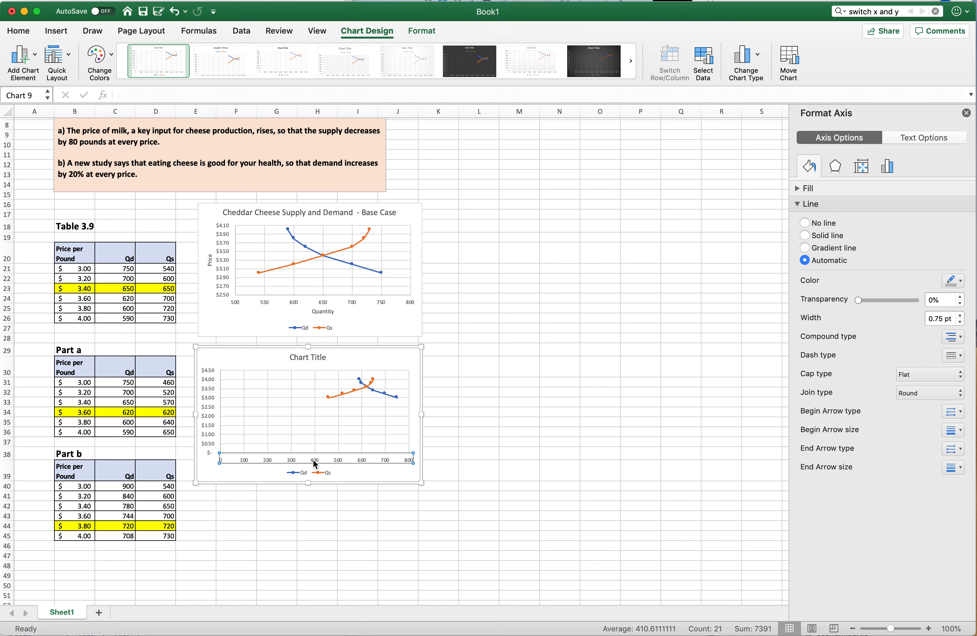
right_click(314, 463)
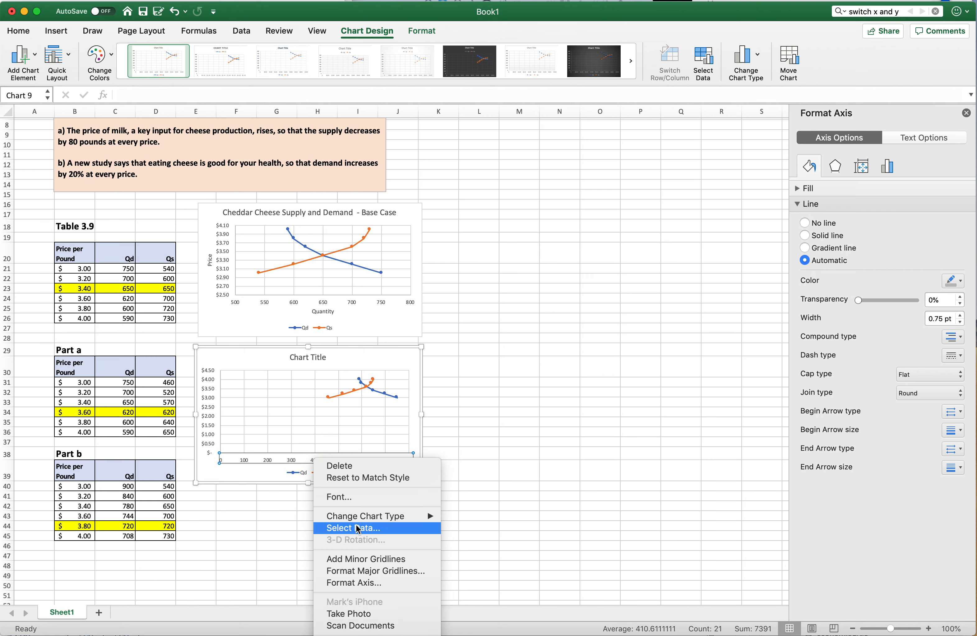
click(360, 583)
click(929, 227)
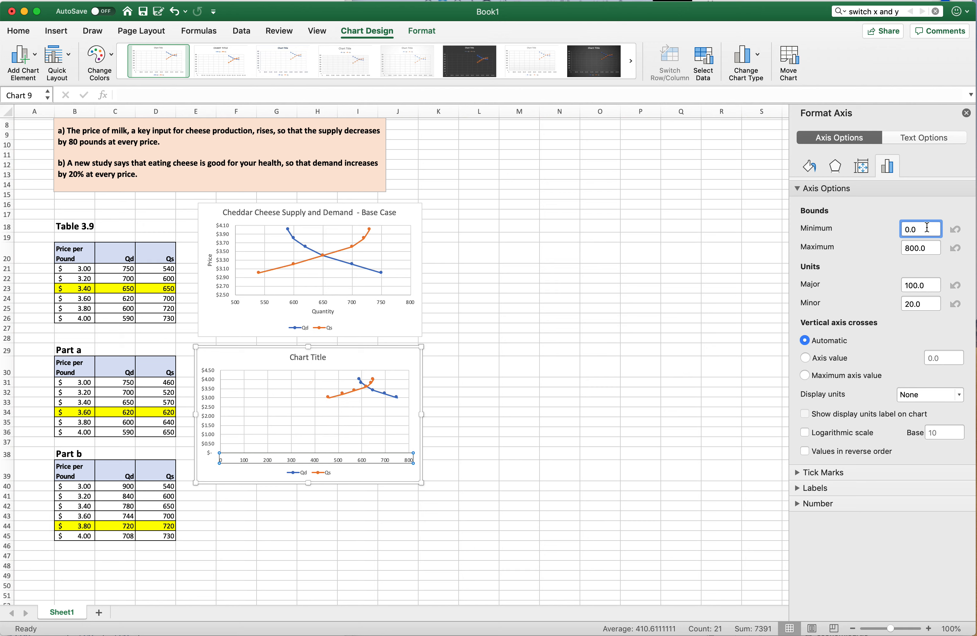
drag(926, 228, 904, 224)
text(400)
key(Return)
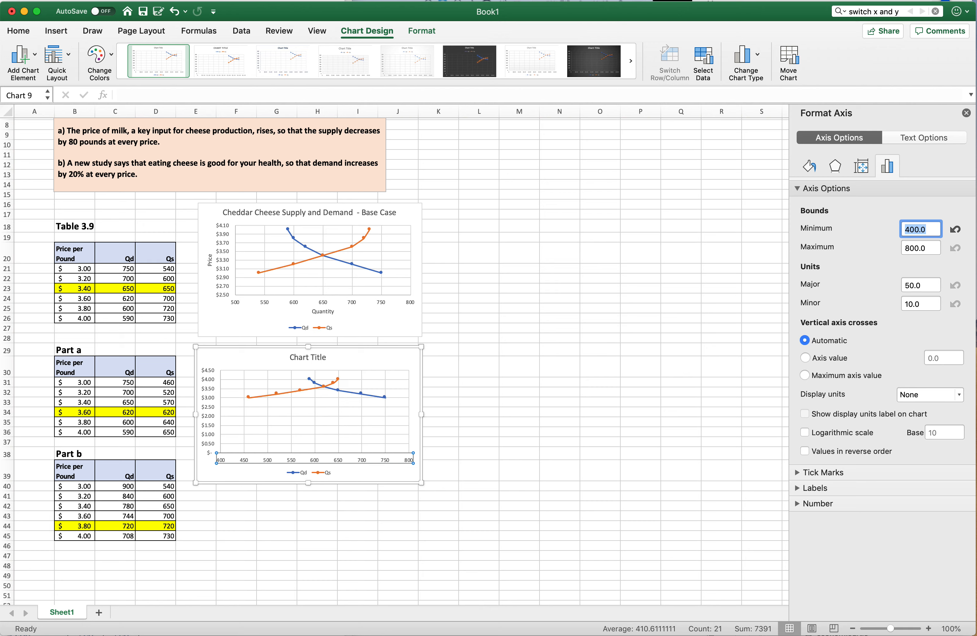
Set the minimum bound of the Part a chart's vertical price axis to 2.5 and deselect the chart
click(209, 417)
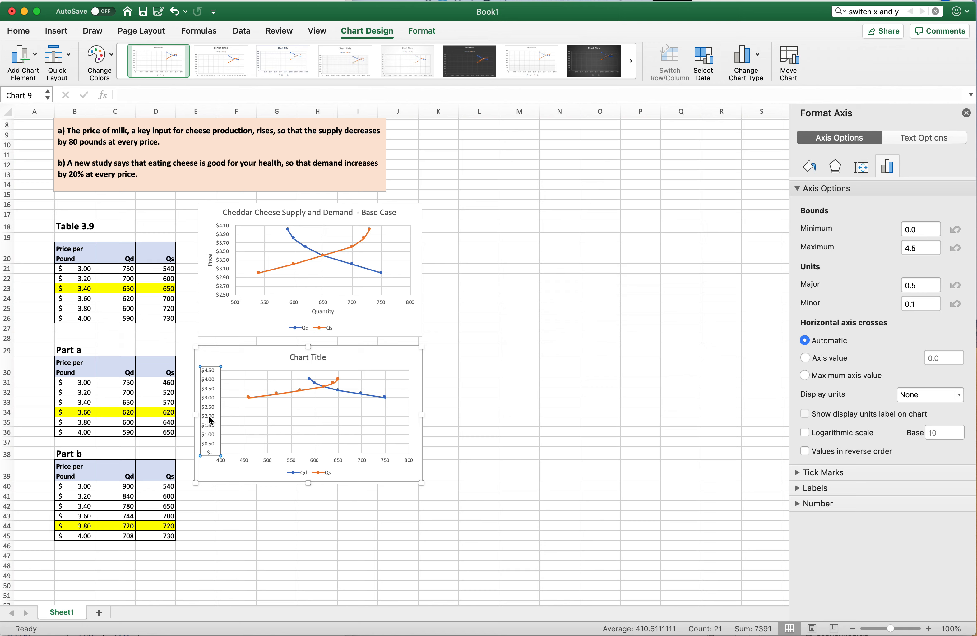
right_click(209, 418)
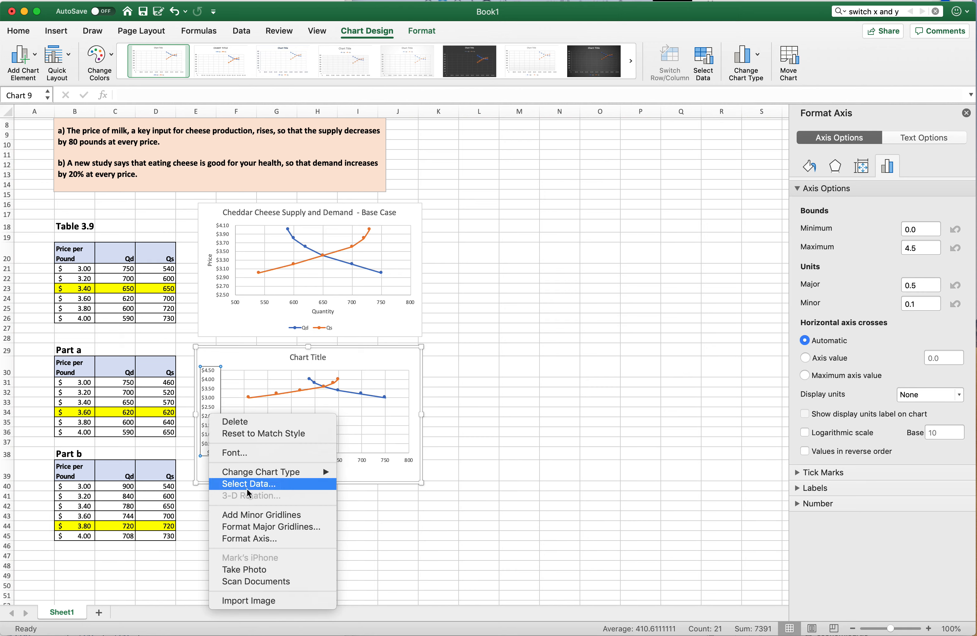
click(254, 538)
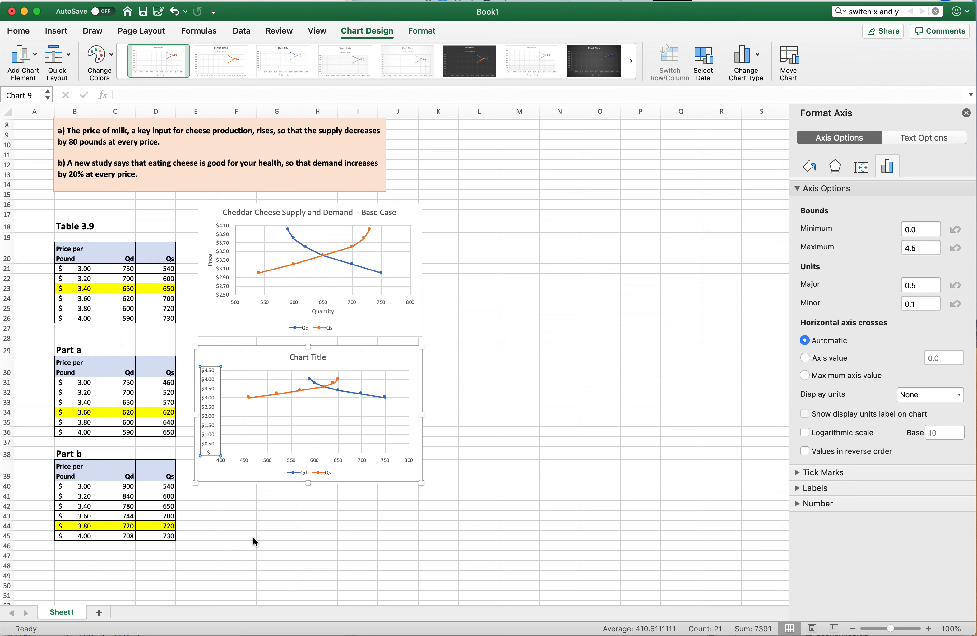
click(923, 228)
text(2.5)
key(Return)
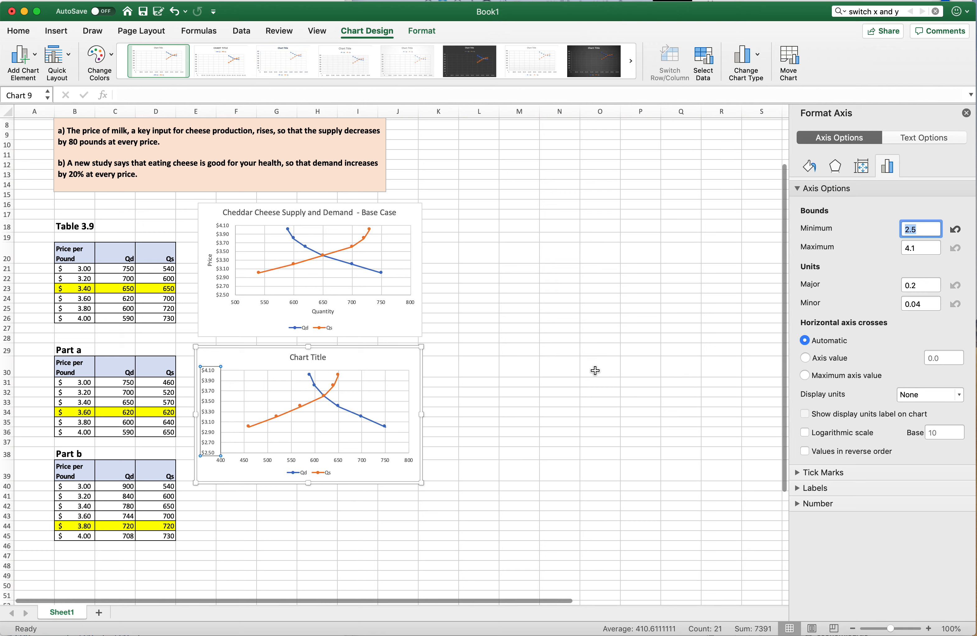
click(528, 383)
click(478, 383)
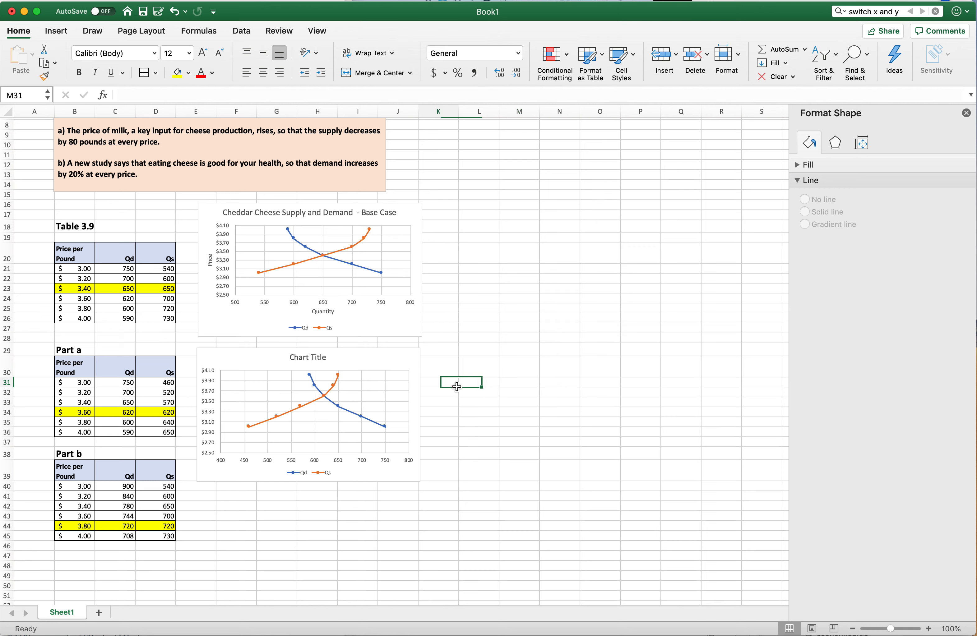
click(456, 386)
Replace the Part a chart's placeholder title with "Cheddar Cheese Supply and Demand - Supply Shift - 80 lbs"
click(307, 357)
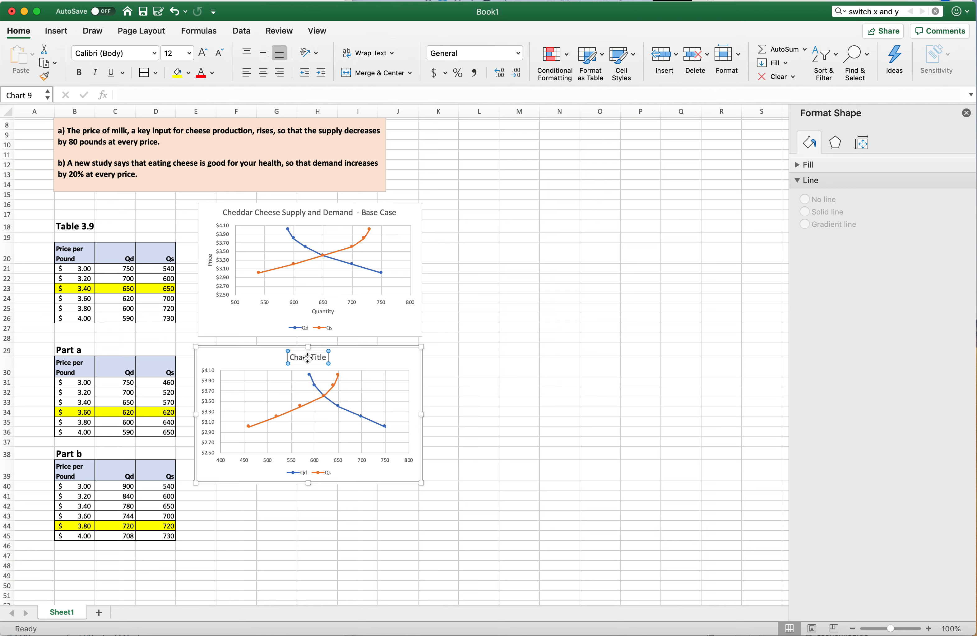
double_click(307, 357)
drag(308, 357, 329, 357)
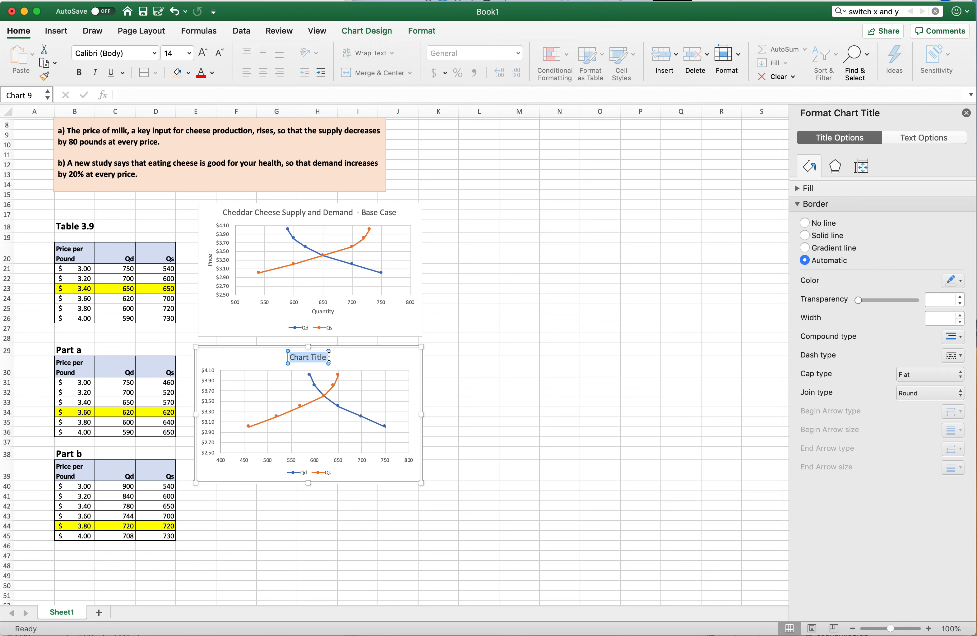
key(BackSpace)
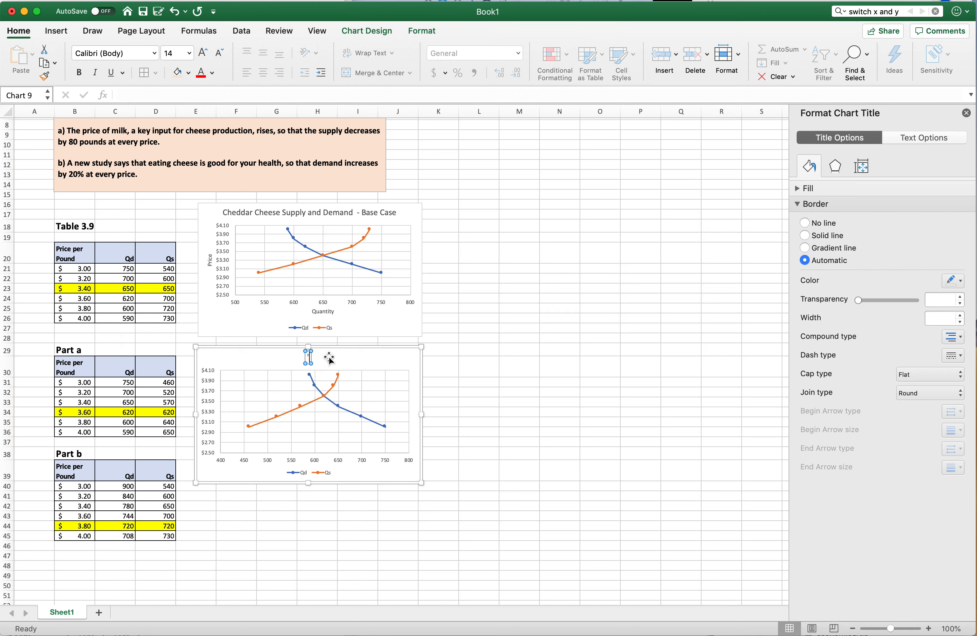
text(Cheddar Cheese)
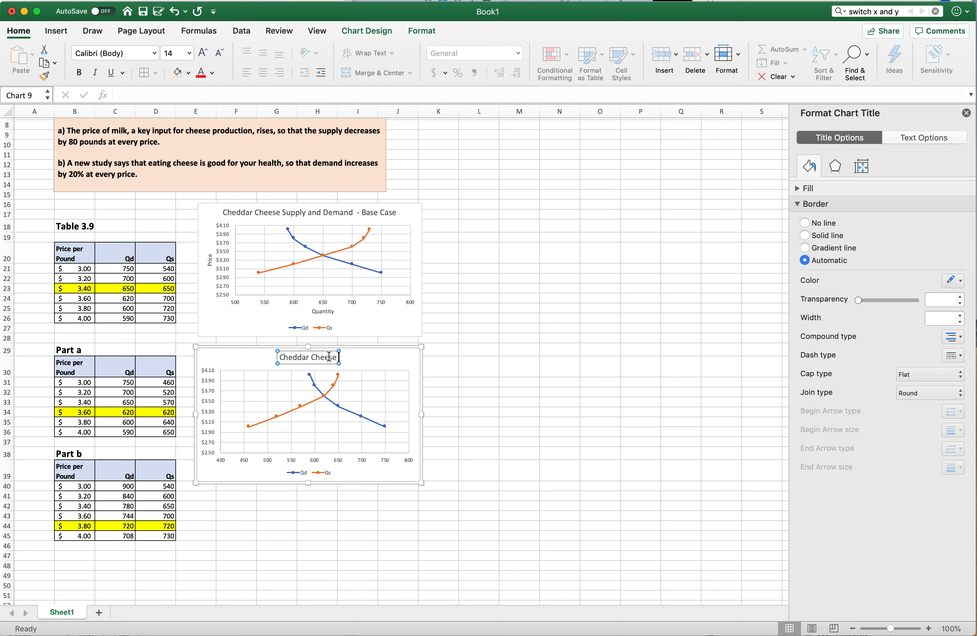
text( Supply and )
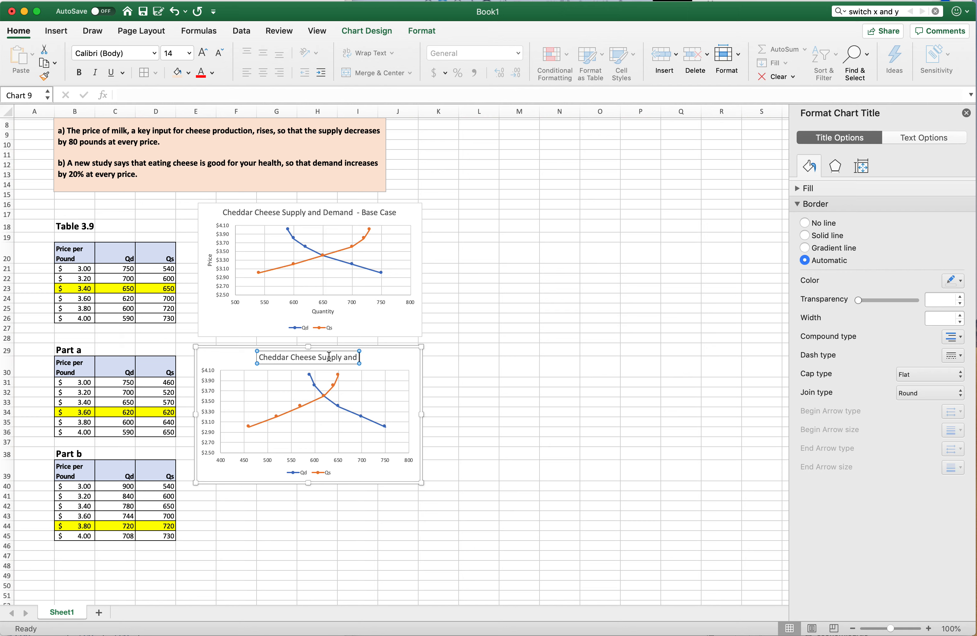
text(Demand)
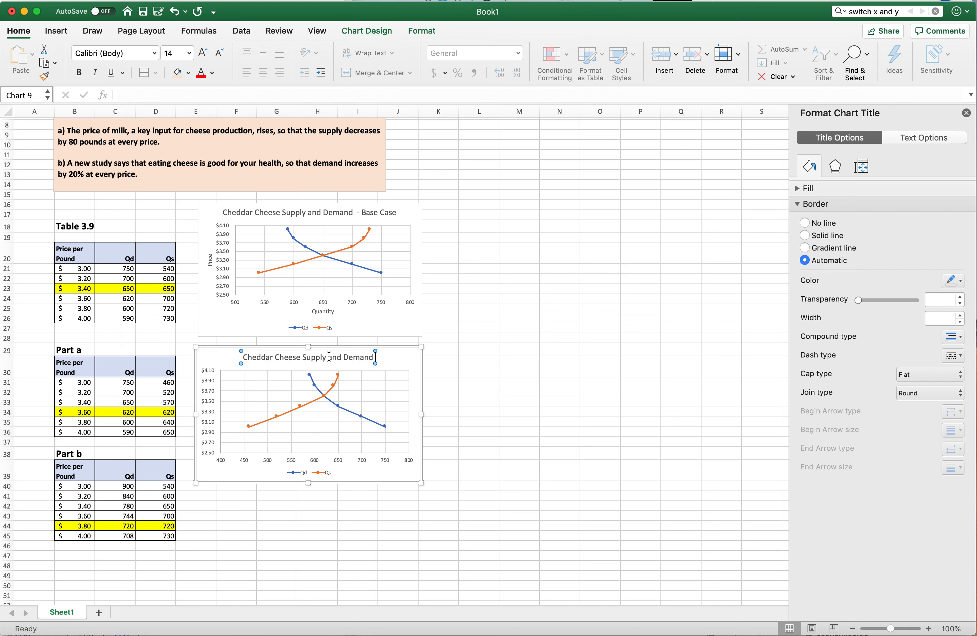
text( -)
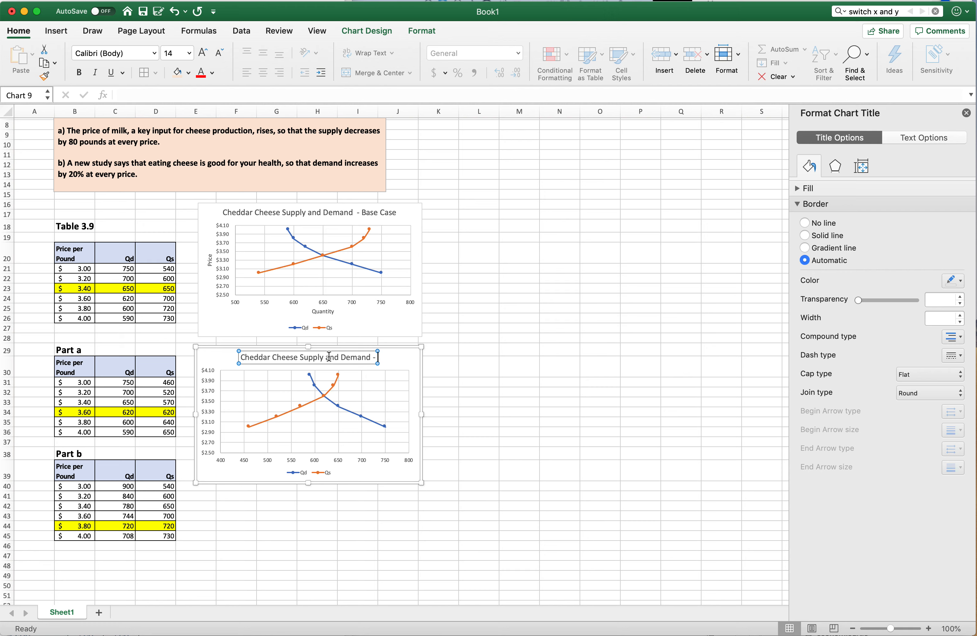
text(Supply)
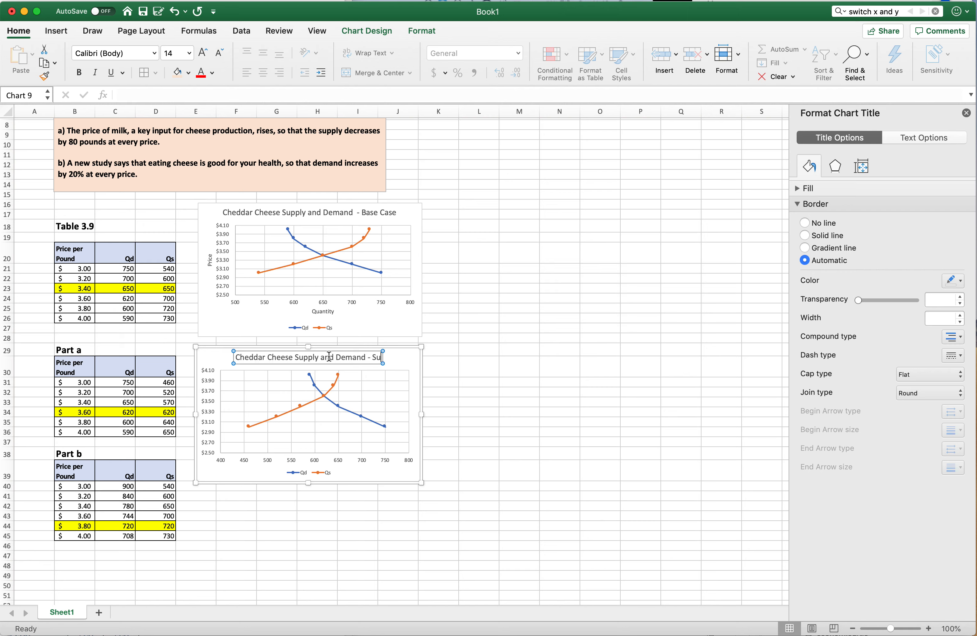
text( S)
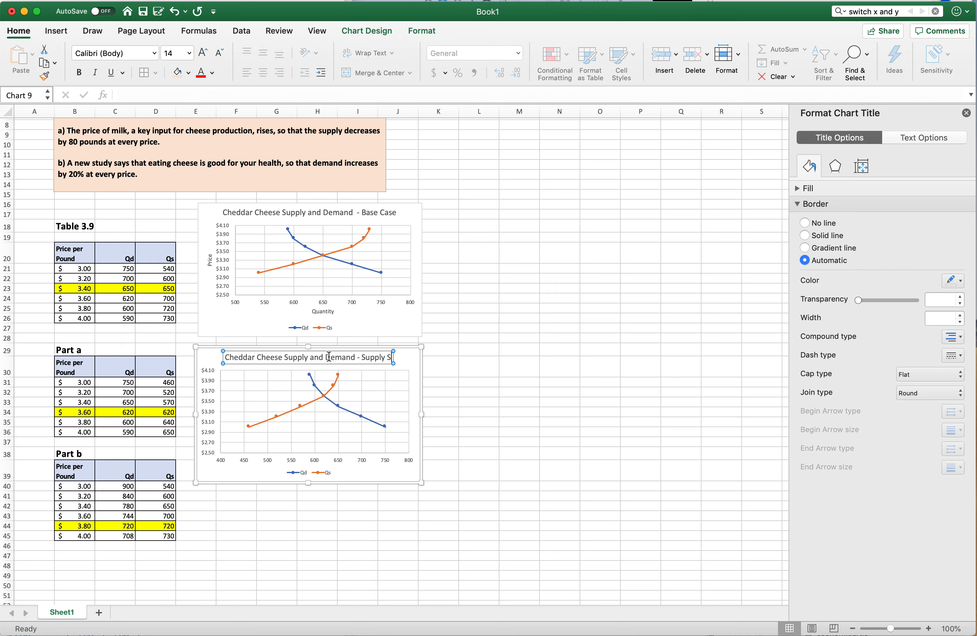
text(hipf)
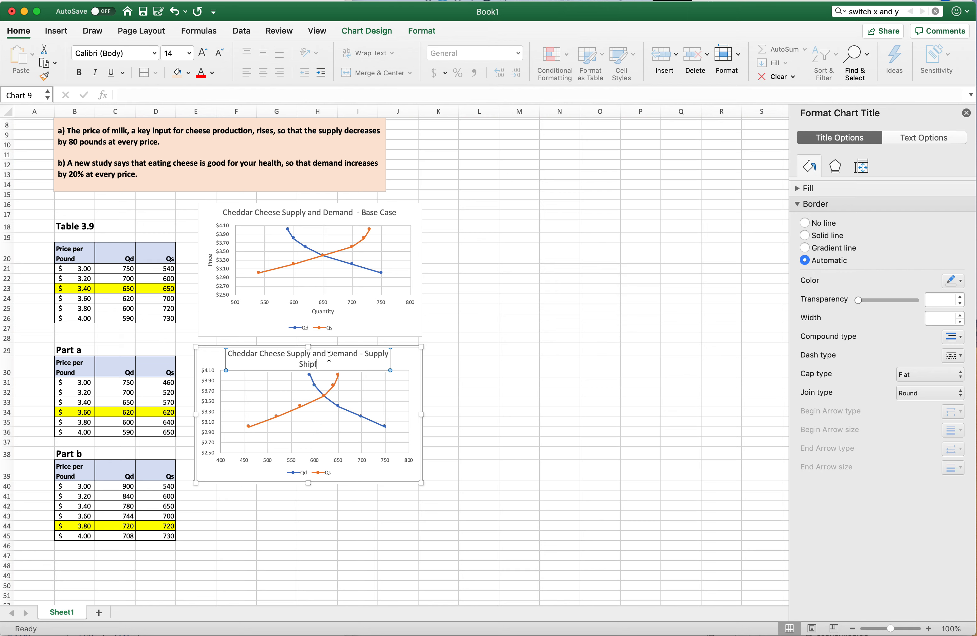
key(BackSpace)
key(BackSpace)
text(ft - 80 lbs)
Widen the Base Case chart and the Part a chart to matching widths, extending both into column L
click(408, 285)
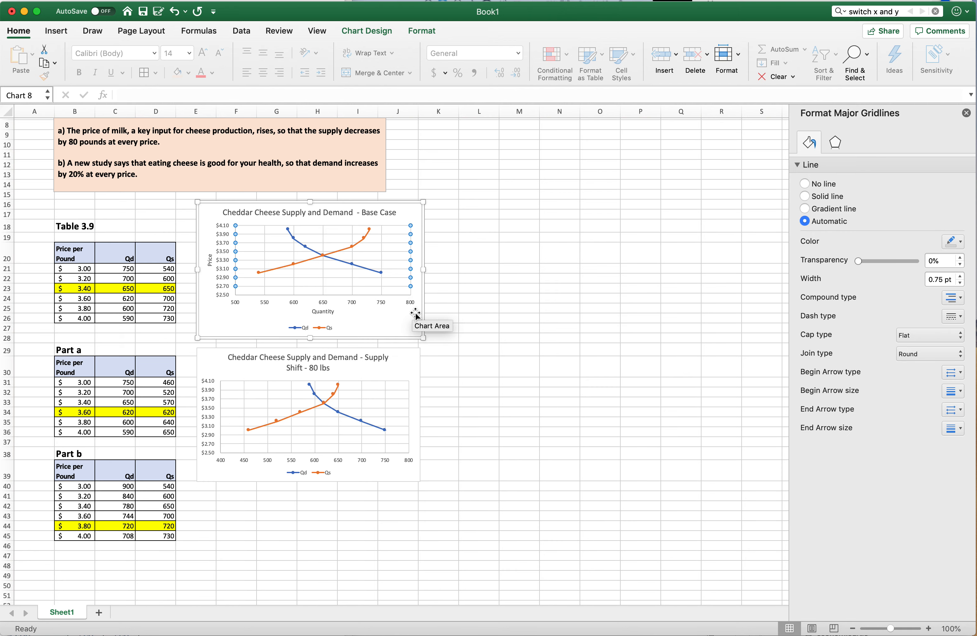
drag(423, 338, 483, 339)
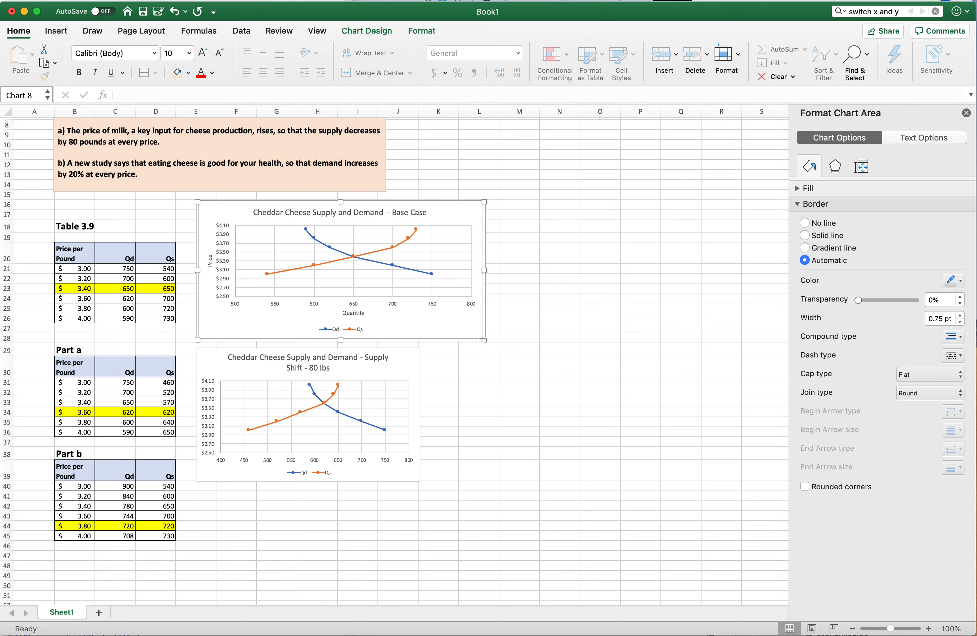
click(409, 446)
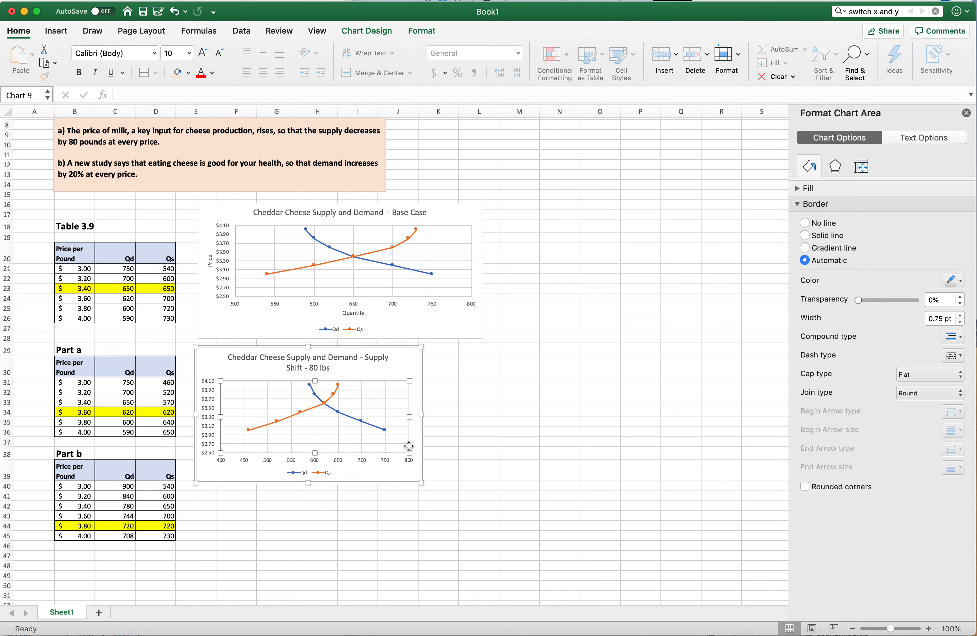
drag(421, 482, 484, 483)
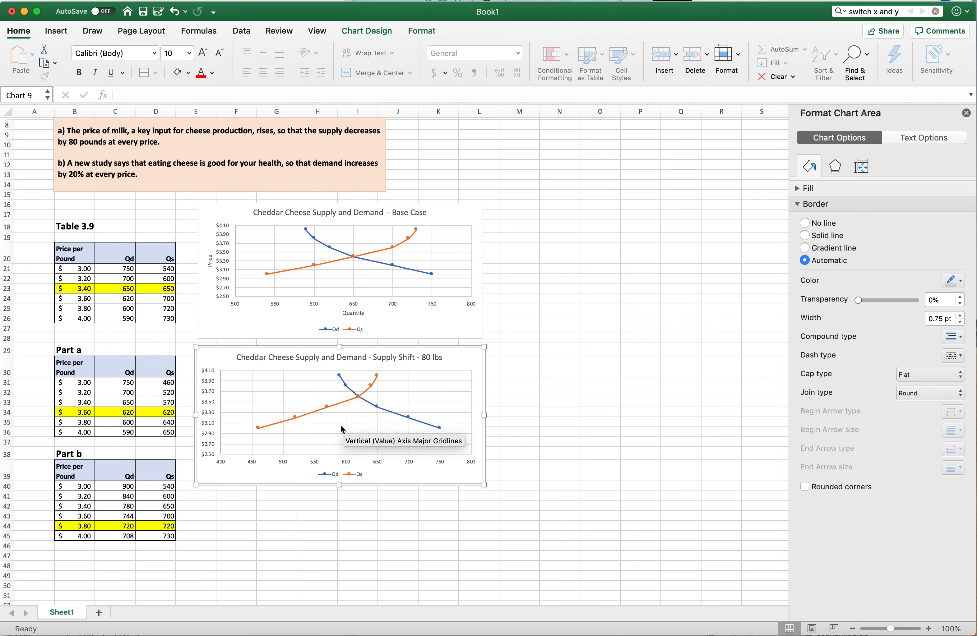
Set the minimum bound of the Base Case chart's horizontal axis to 400
click(354, 306)
right_click(355, 305)
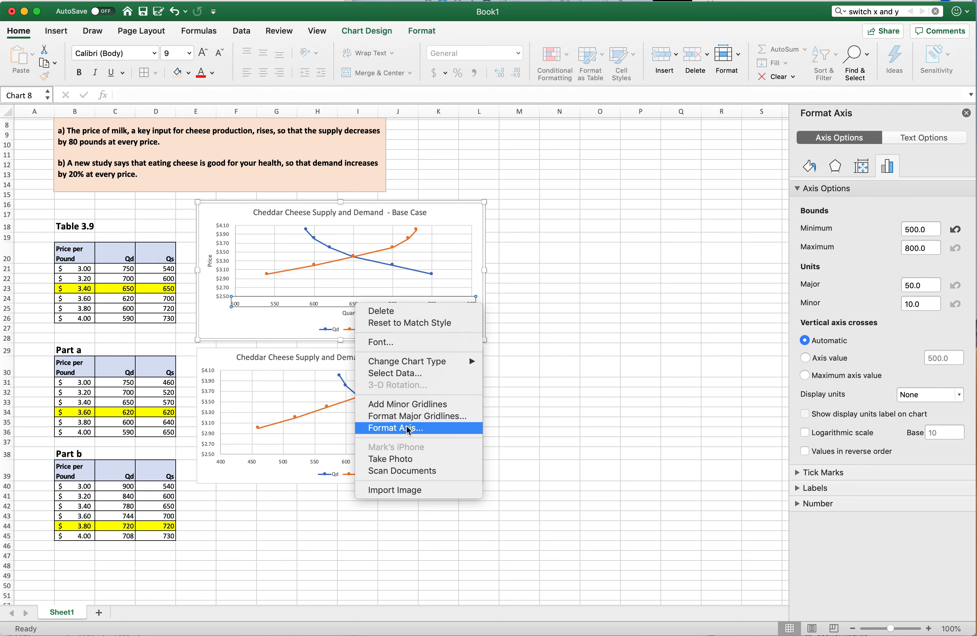
click(403, 428)
click(908, 226)
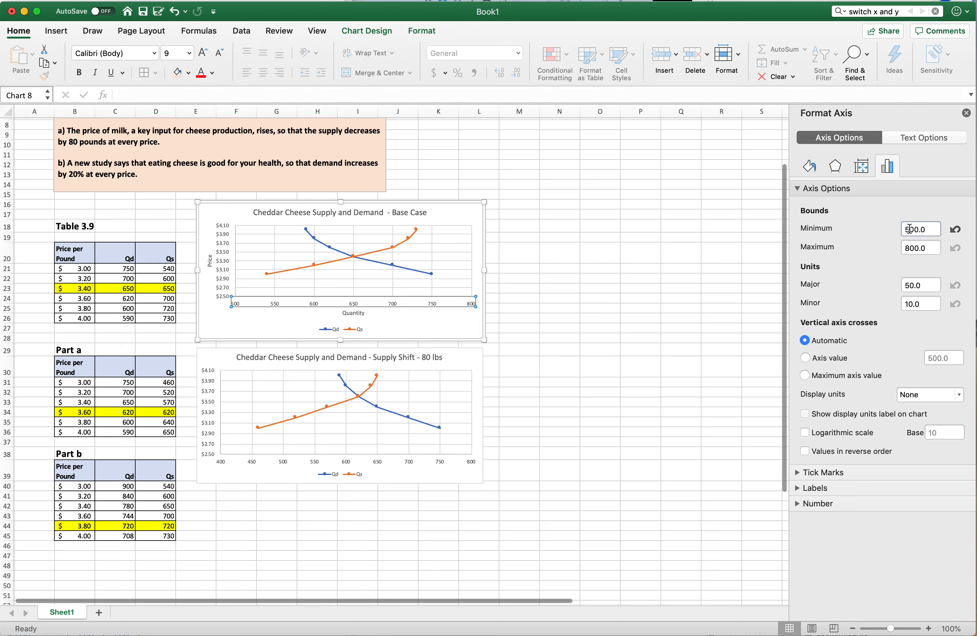
key(BackSpace)
text(4)
key(Return)
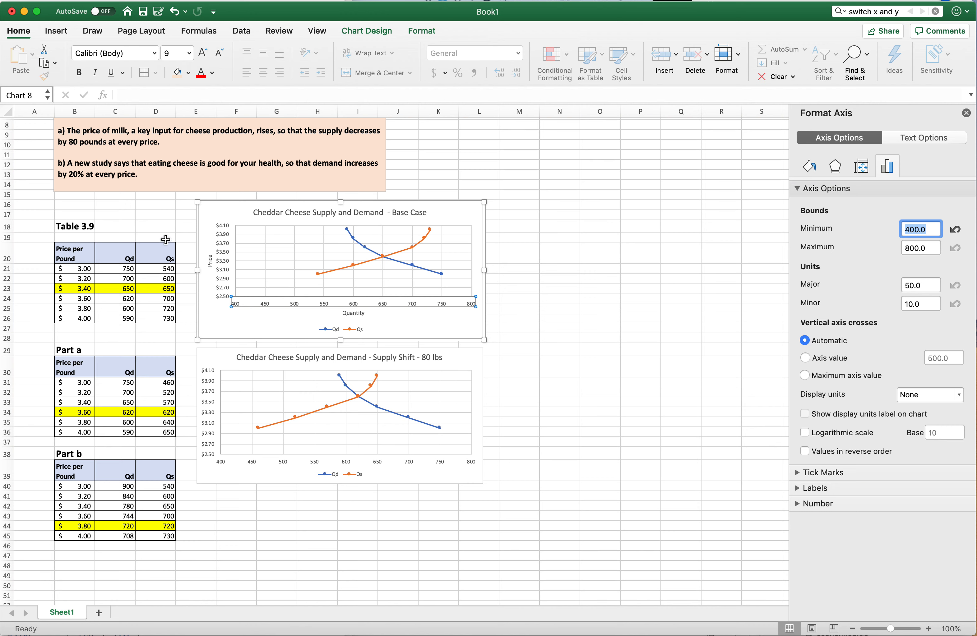
Add primary horizontal and vertical axis titles to the Part a chart, naming the vertical one "Price"
click(462, 362)
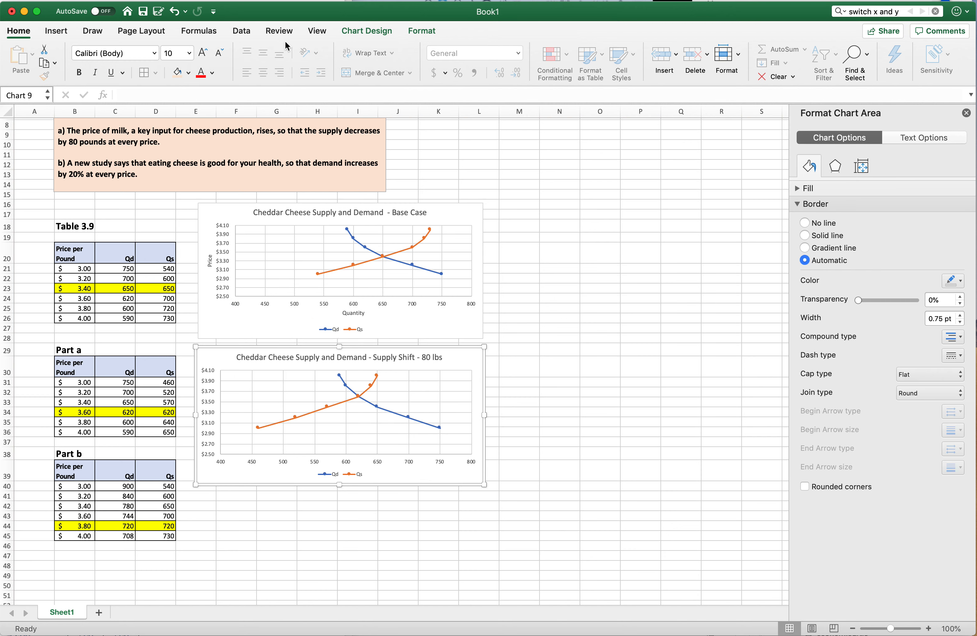
click(374, 31)
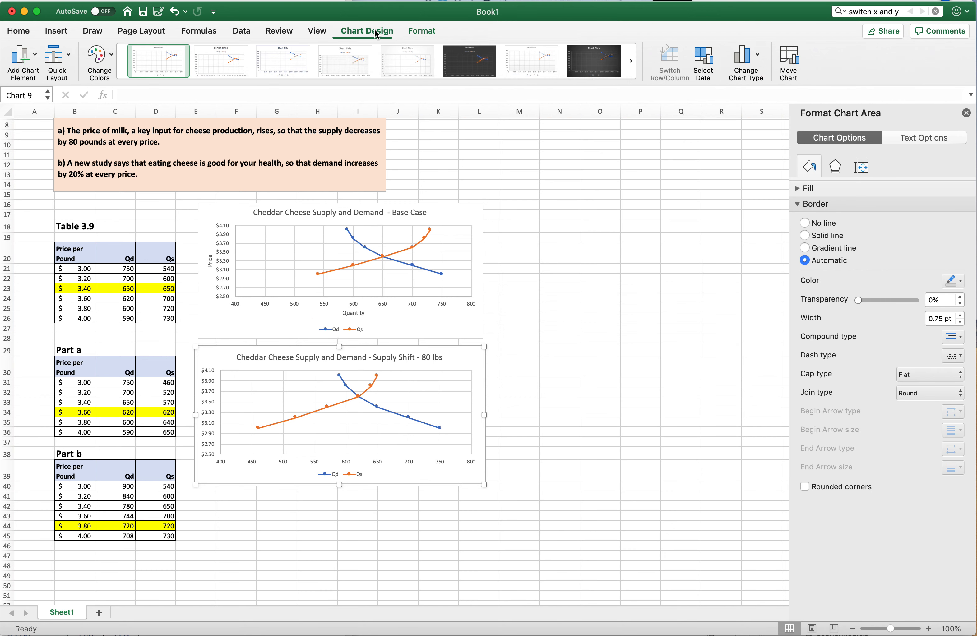
click(31, 60)
mouse_move(62, 90)
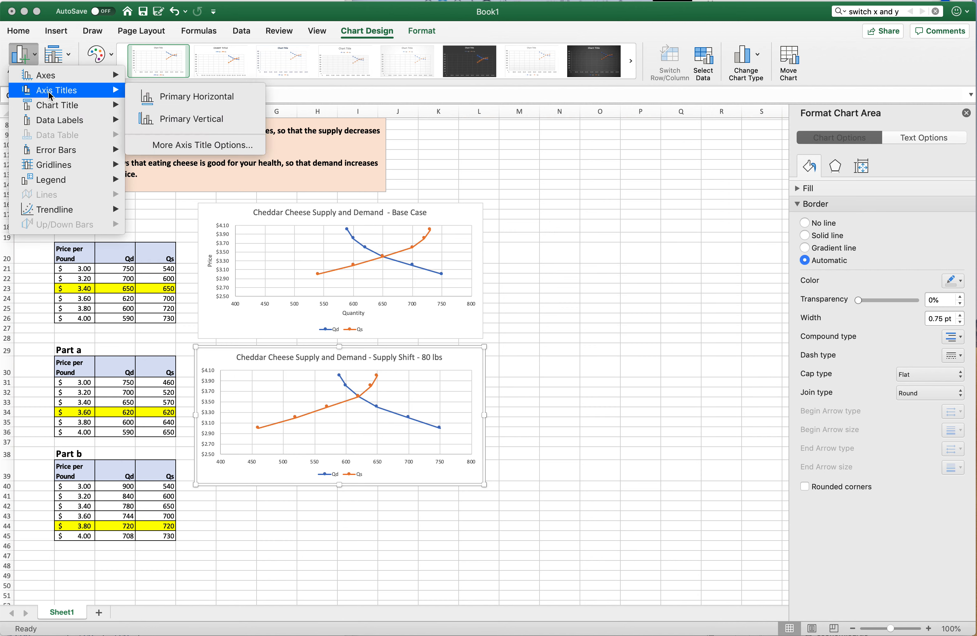
click(183, 100)
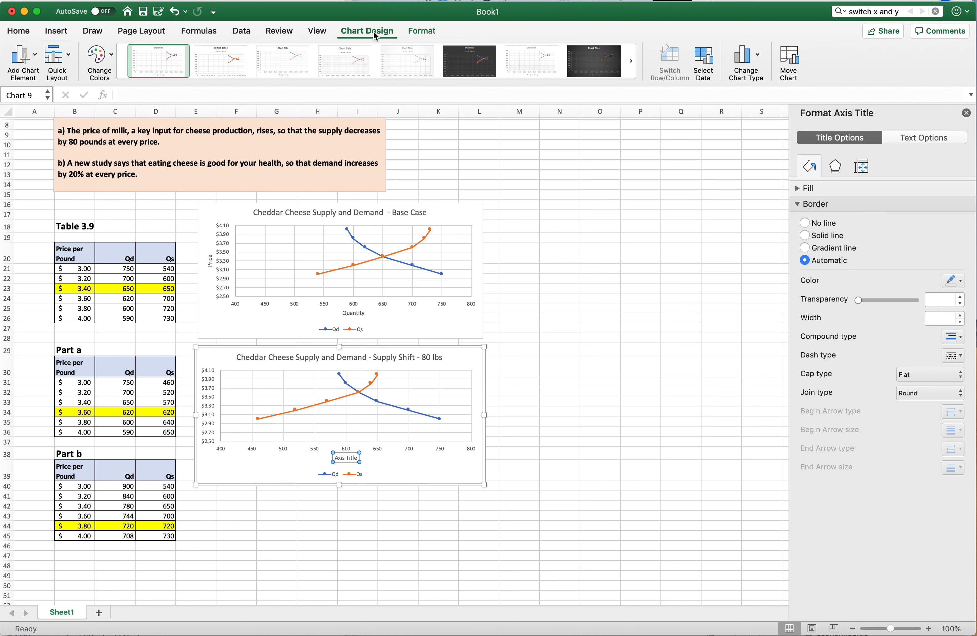
click(36, 58)
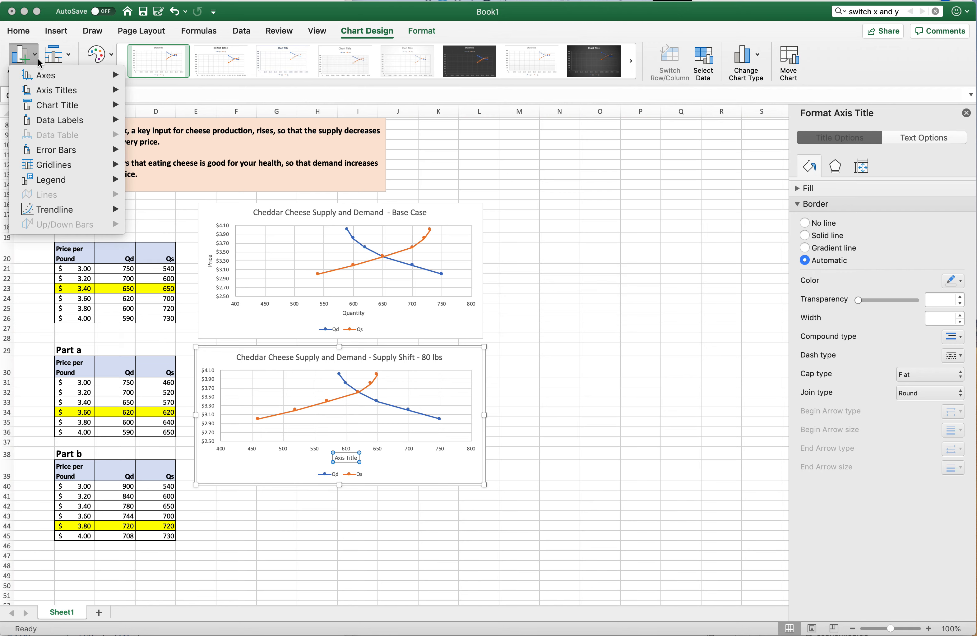
mouse_move(53, 95)
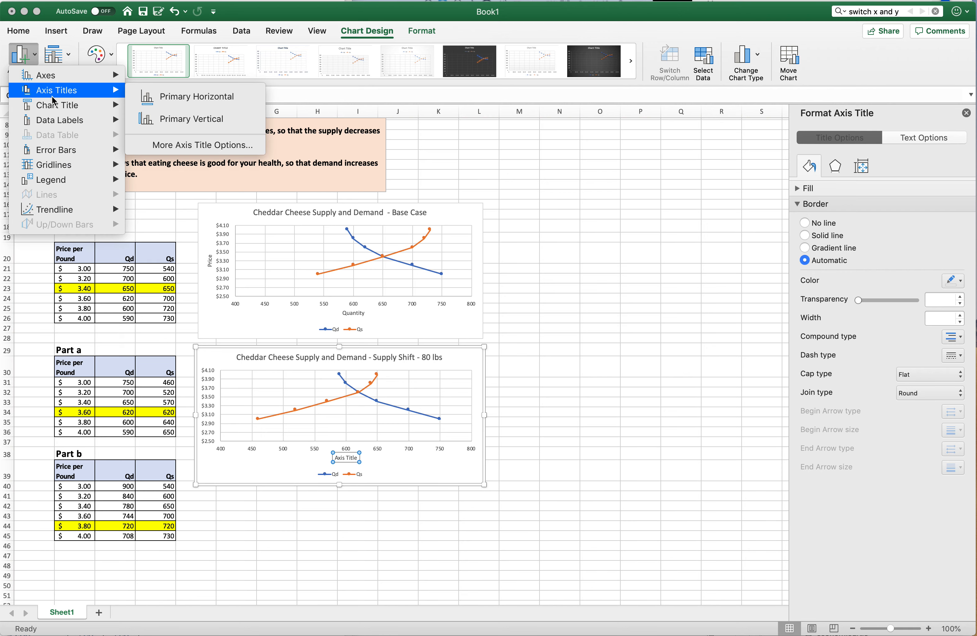
click(178, 119)
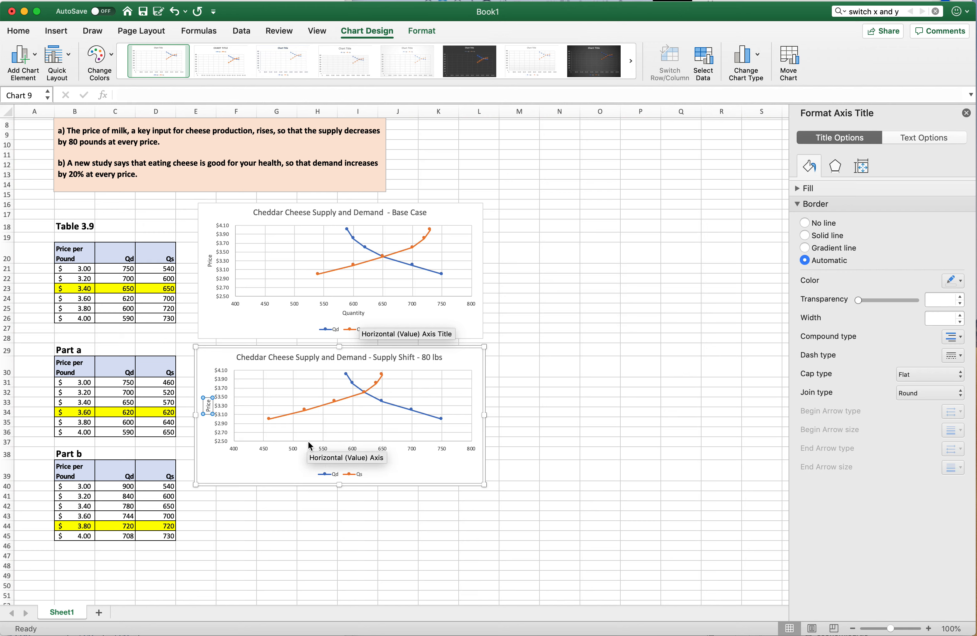
Rename the Part a chart's horizontal axis title as "Quantity"
click(345, 458)
drag(344, 458, 356, 457)
text(Q)
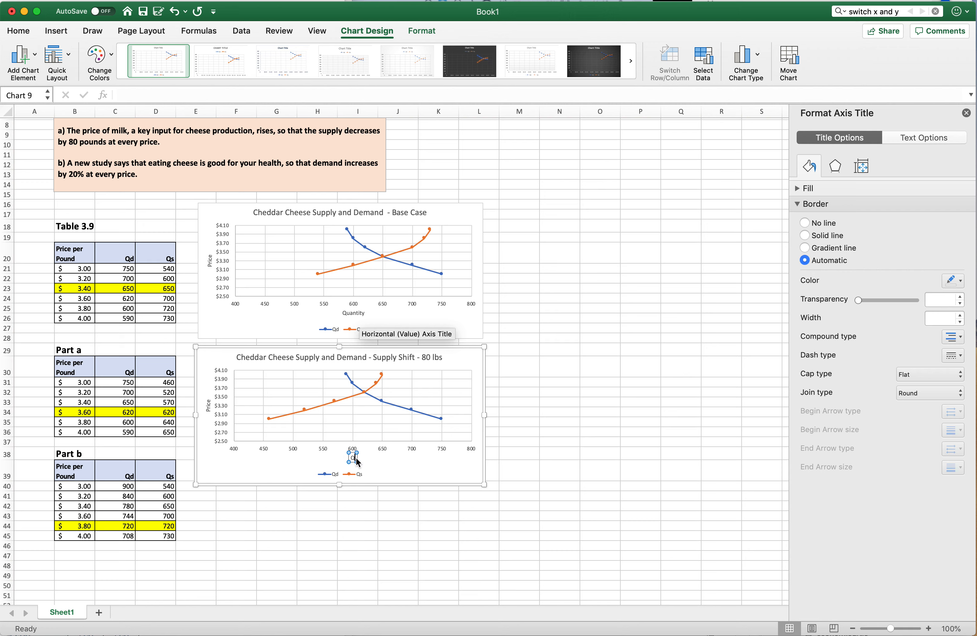
text(uantity)
click(468, 461)
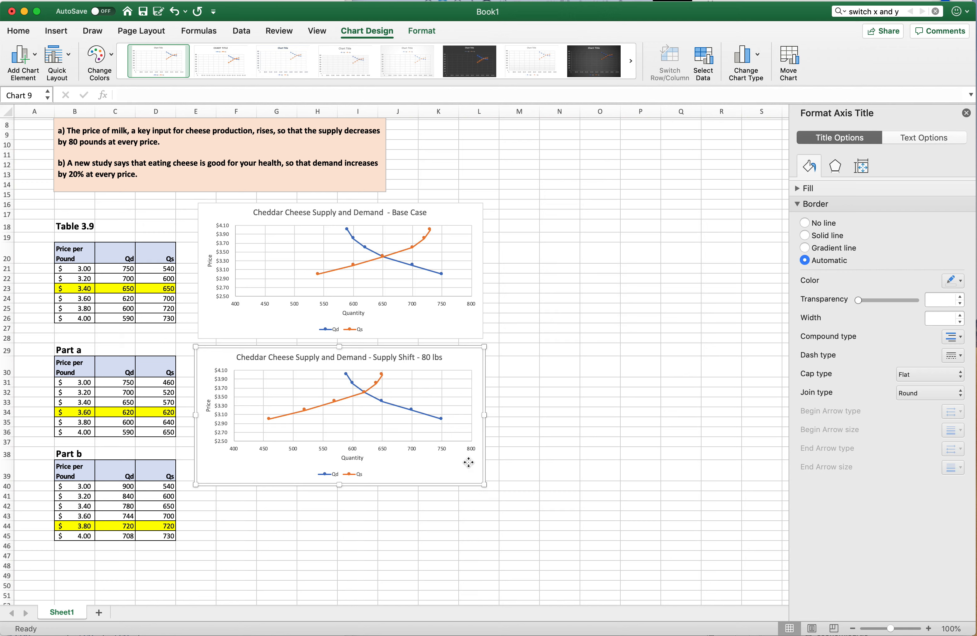